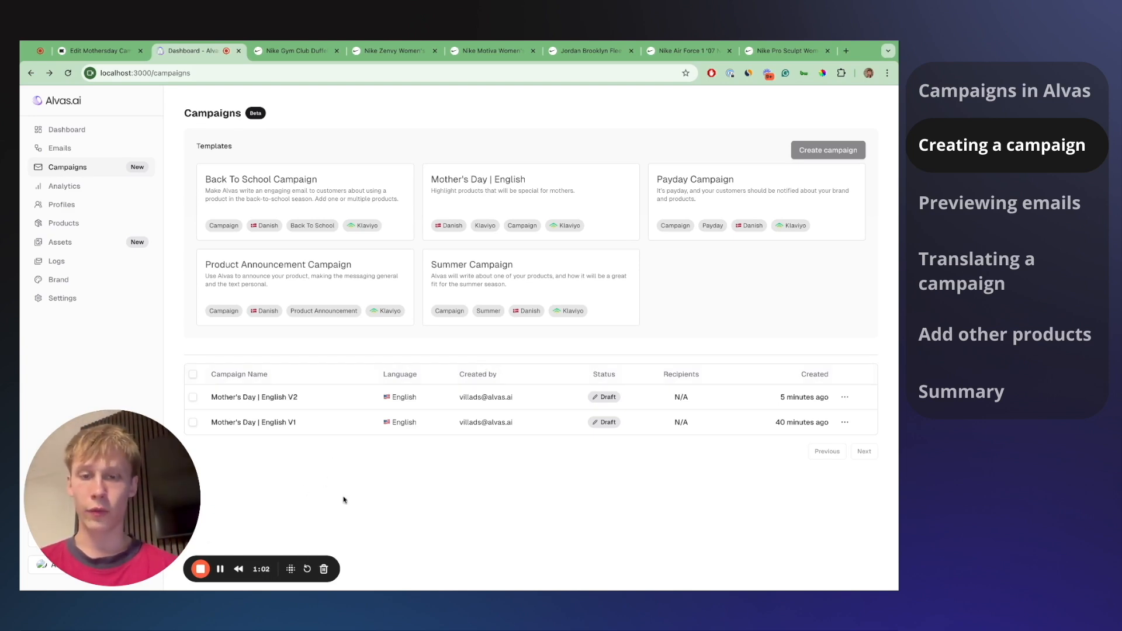
- Switch to the Nike Gym Club Duffel Bag (24L) product page tab
{"action": "left_click", "coordinate": [292, 51]}
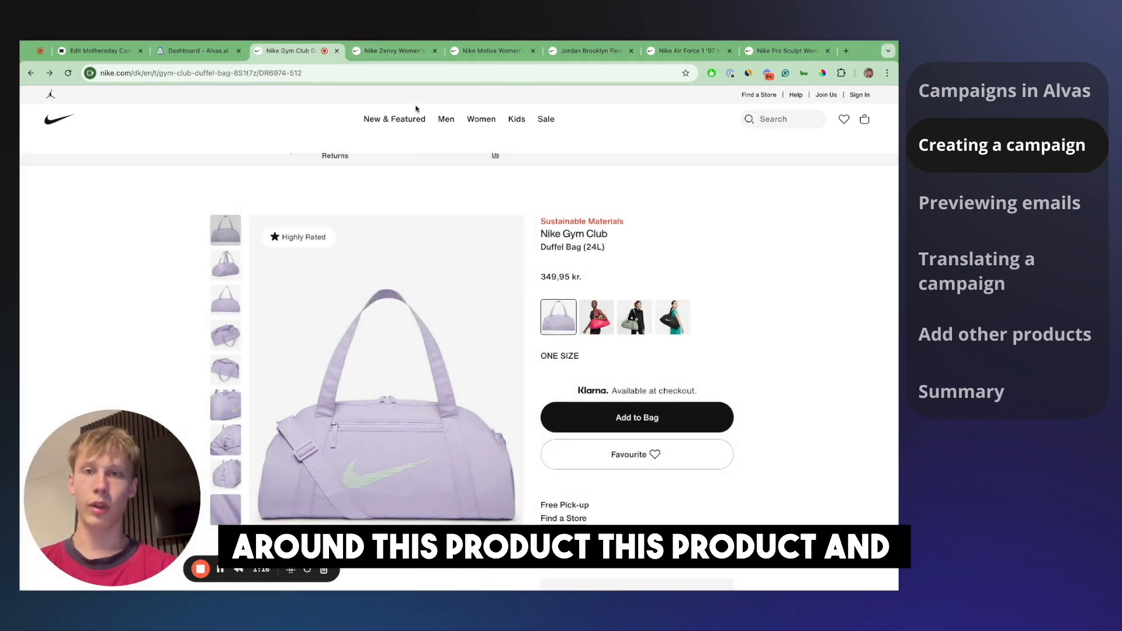
- Look over the Nike Zenvy leggings and Motiva walking shoe pages, then return to the Alvas.ai campaigns
{"action": "left_click", "coordinate": [390, 51]}
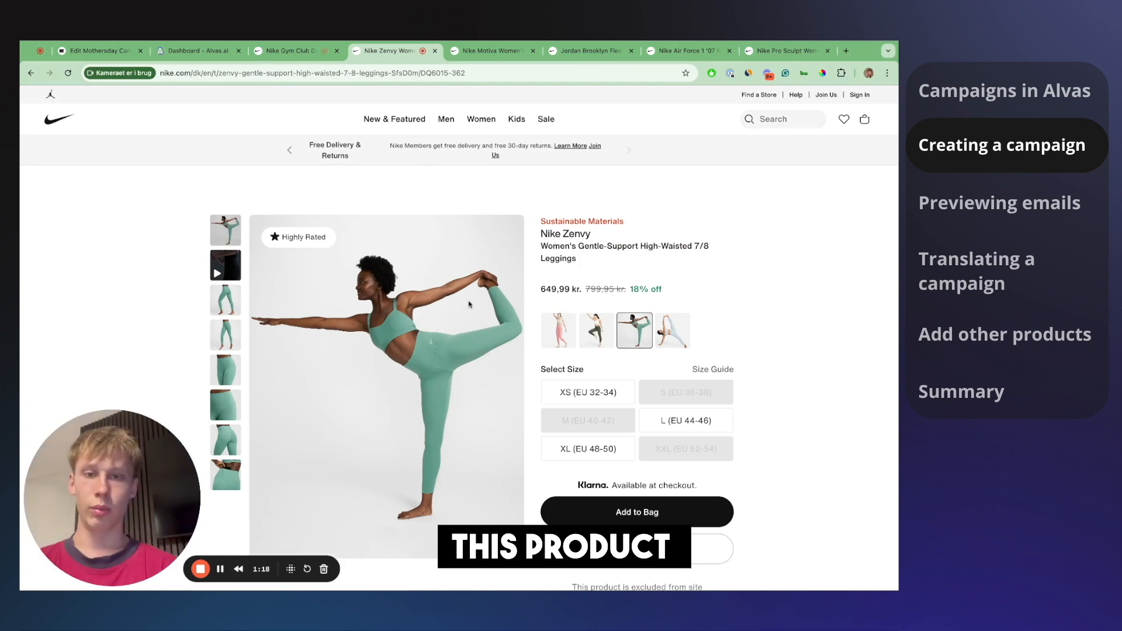
{"action": "left_click", "coordinate": [487, 51]}
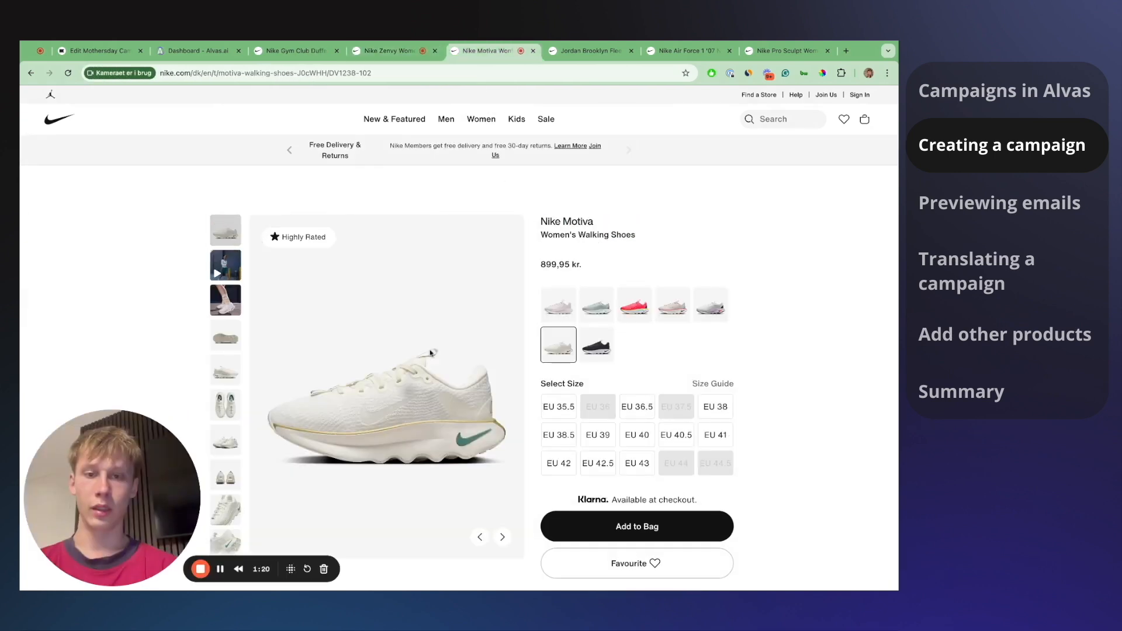
{"action": "left_click", "coordinate": [291, 51]}
{"action": "left_click", "coordinate": [389, 53]}
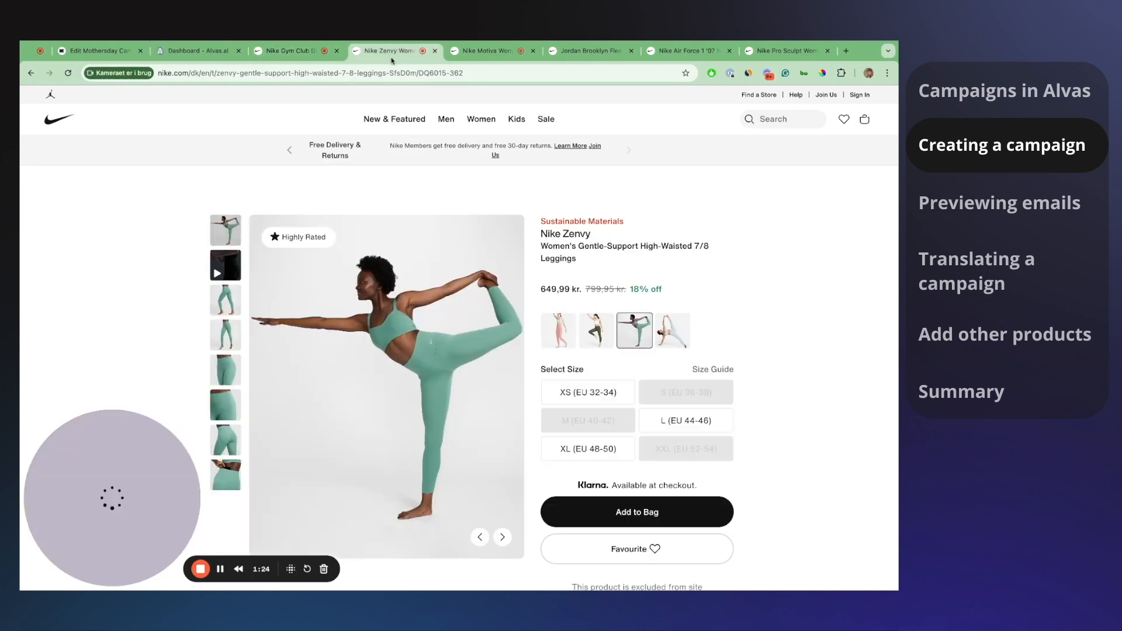
{"action": "left_click", "coordinate": [489, 53]}
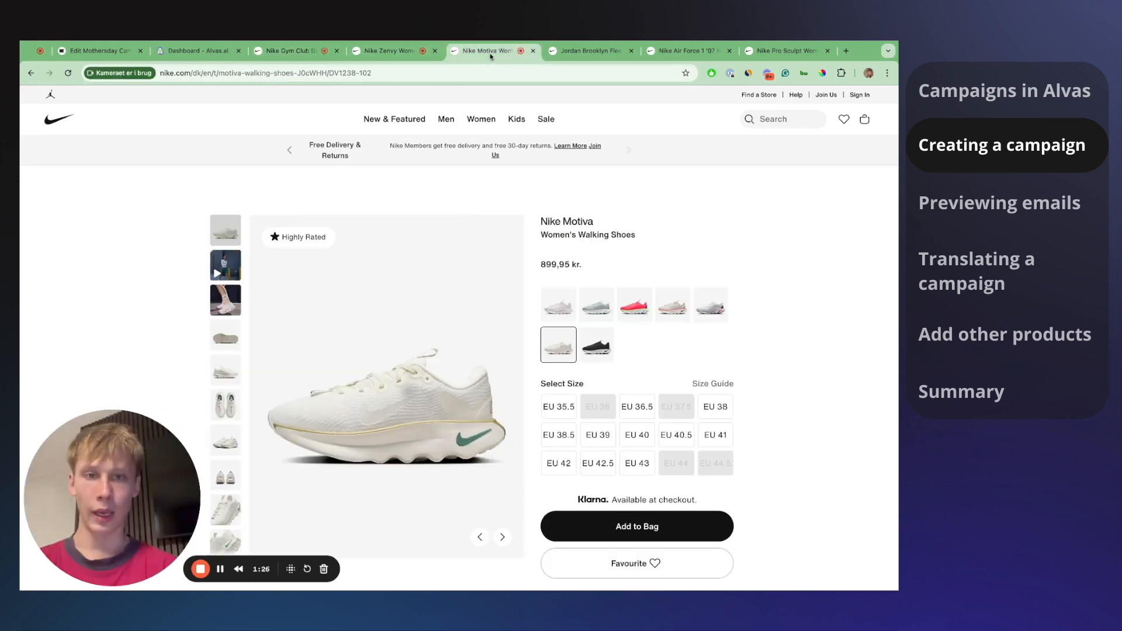
{"action": "left_click", "coordinate": [193, 51]}
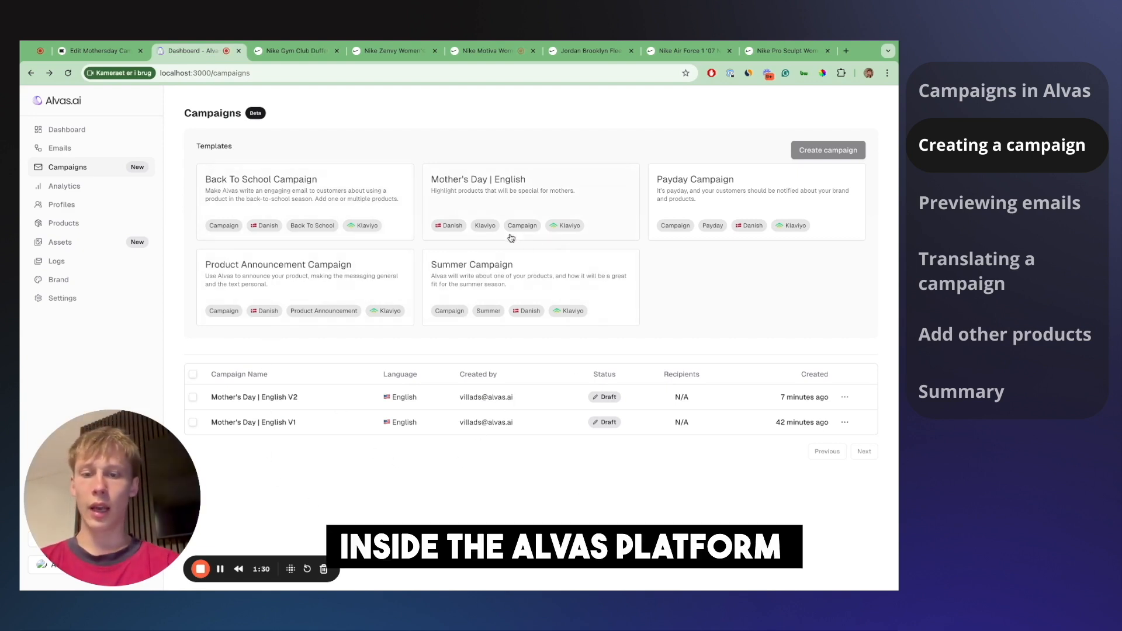
- Choose the Mother's Day | English template and open the Mother's Day | English V1 campaign
{"action": "left_click", "coordinate": [734, 187]}
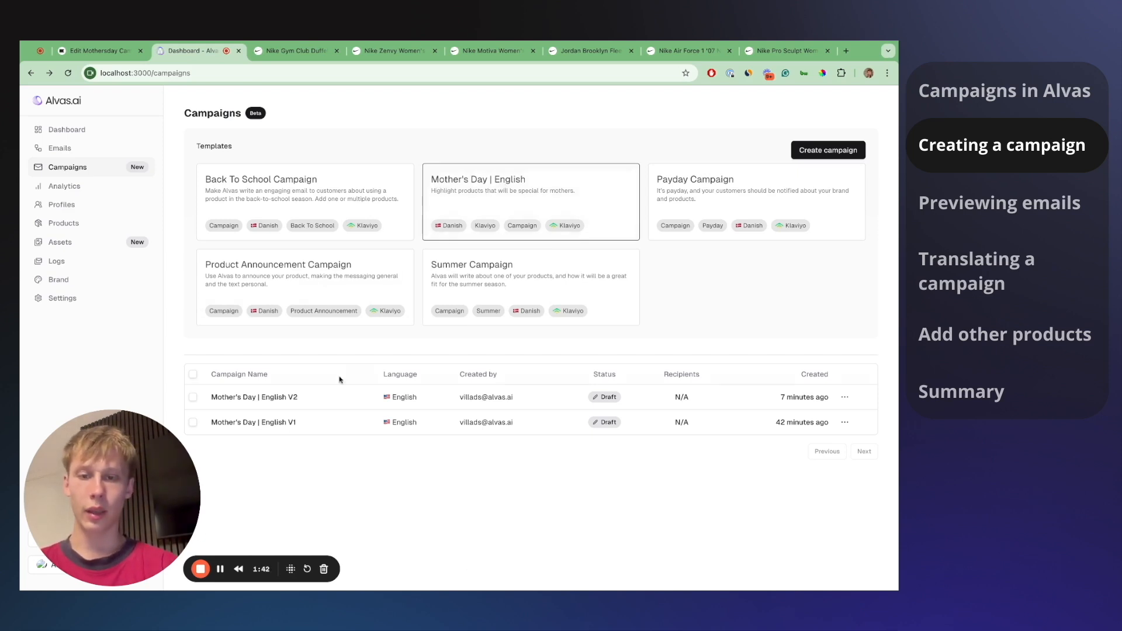
{"action": "left_click", "coordinate": [314, 433]}
{"action": "scroll", "coordinate": [314, 253], "scroll_direction": "down", "scroll_amount": 1}
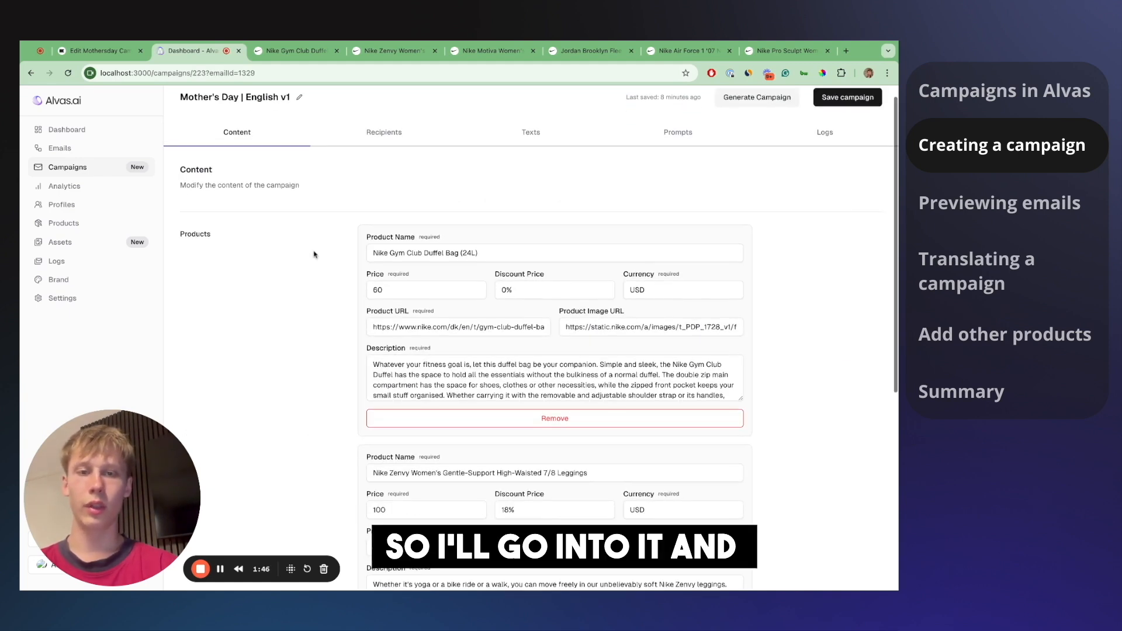
{"action": "scroll", "coordinate": [350, 294], "scroll_direction": "down", "scroll_amount": 1}
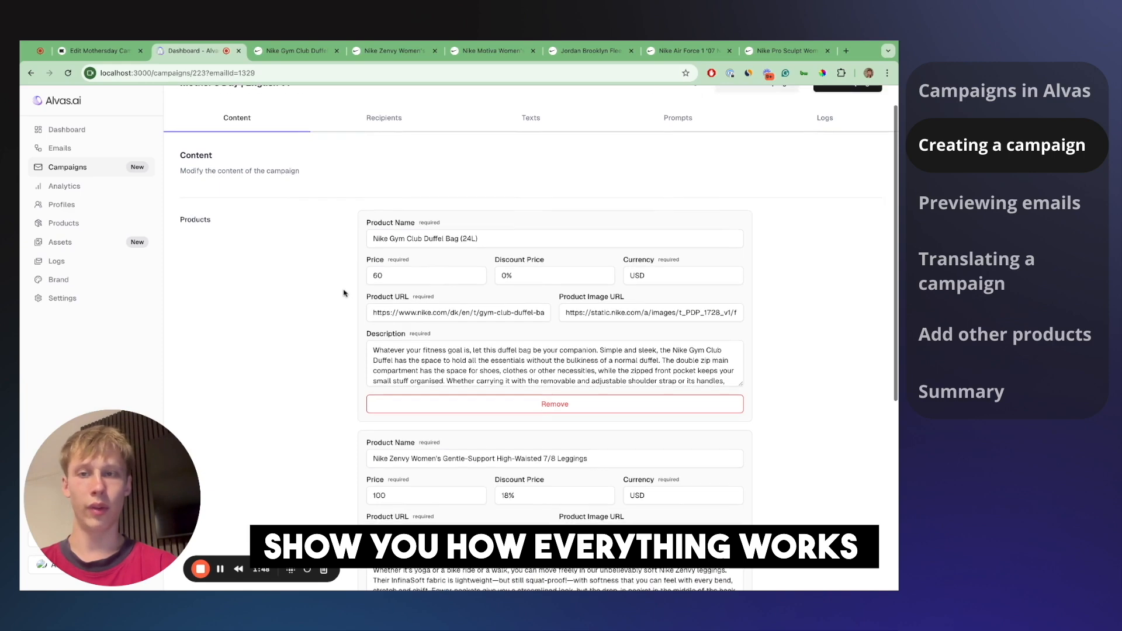
{"action": "scroll", "coordinate": [445, 230], "scroll_direction": "down", "scroll_amount": 1}
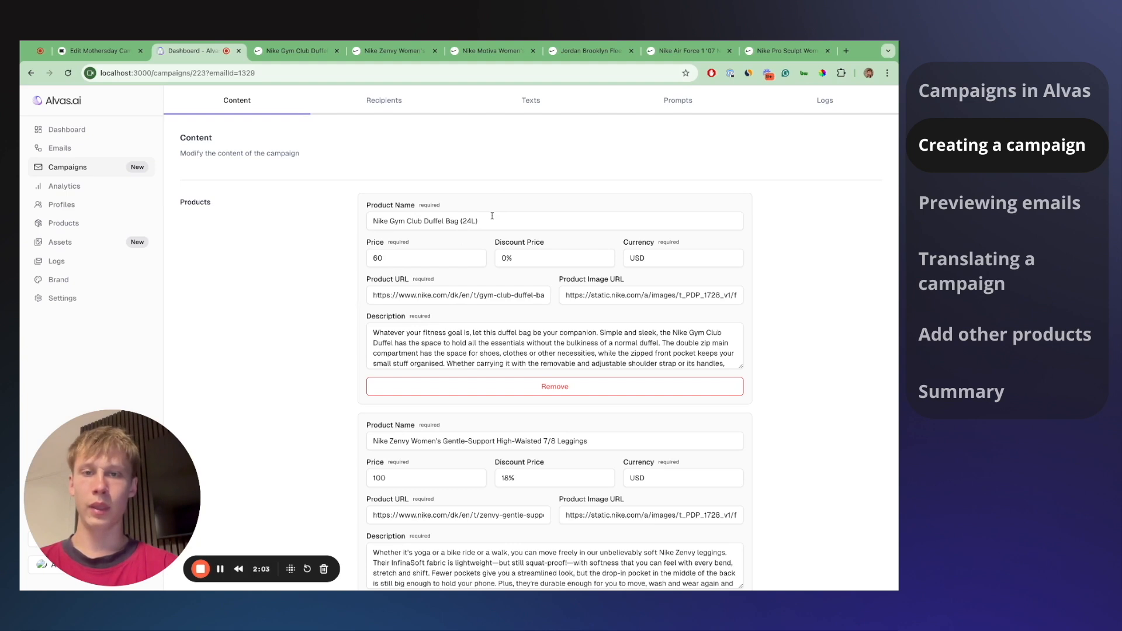
- Review the campaign's three products: duffel bag, Zenvy leggings and Motiva walking shoes
{"action": "left_click_drag", "start_coordinate": [405, 221], "coordinate": [487, 221]}
{"action": "scroll", "coordinate": [595, 396], "scroll_direction": "down", "scroll_amount": 1}
{"action": "left_click_drag", "start_coordinate": [595, 397], "coordinate": [551, 398]}
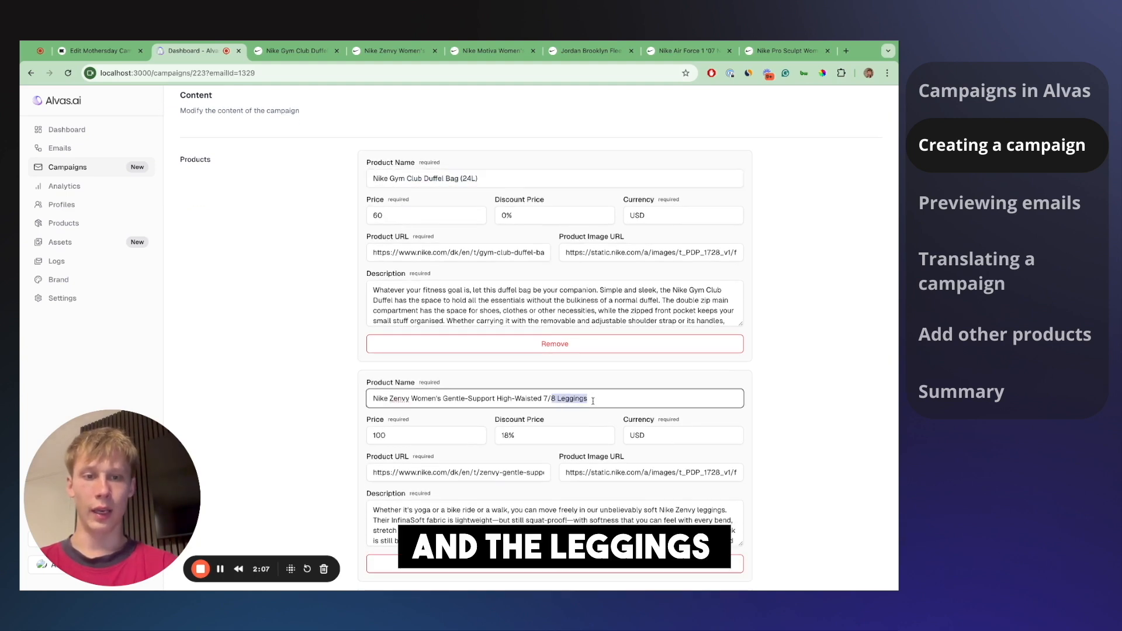
{"action": "scroll", "coordinate": [552, 399], "scroll_direction": "down", "scroll_amount": 3}
{"action": "left_click_drag", "start_coordinate": [463, 441], "coordinate": [520, 441]}
{"action": "scroll", "coordinate": [522, 442], "scroll_direction": "down", "scroll_amount": 2}
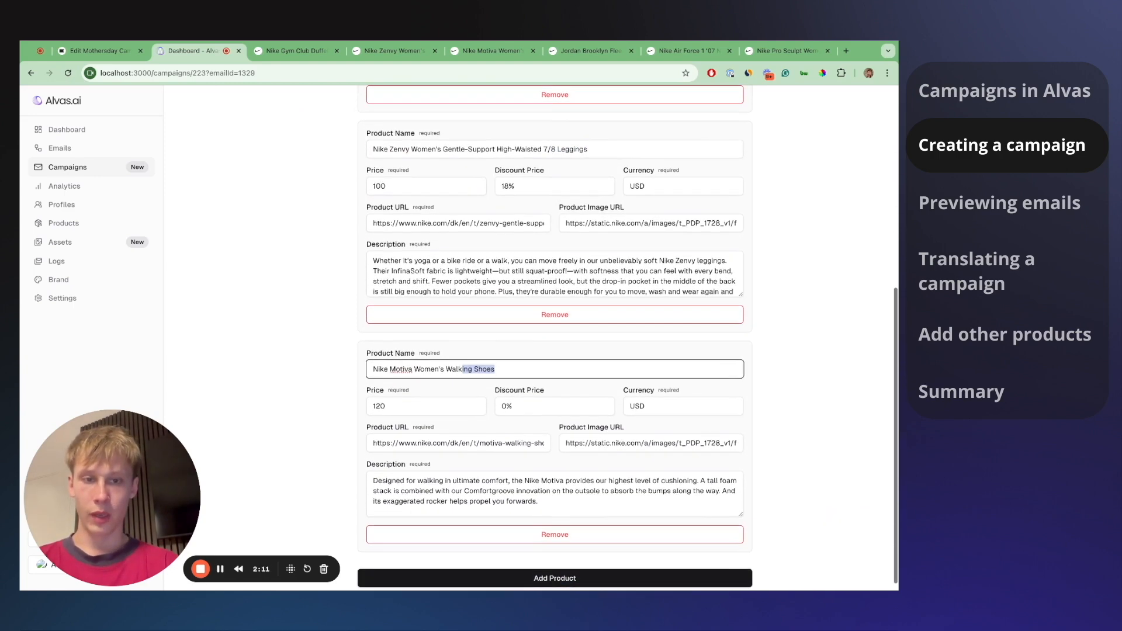
{"action": "scroll", "coordinate": [564, 430], "scroll_direction": "up", "scroll_amount": 5}
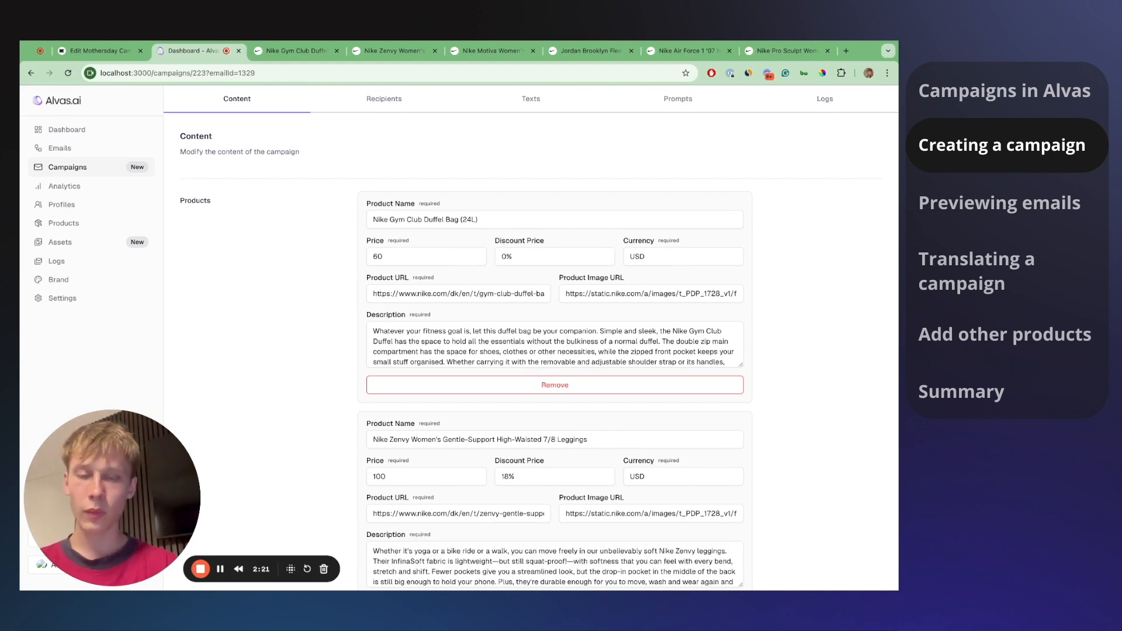
{"action": "scroll", "coordinate": [456, 221], "scroll_direction": "up", "scroll_amount": 1}
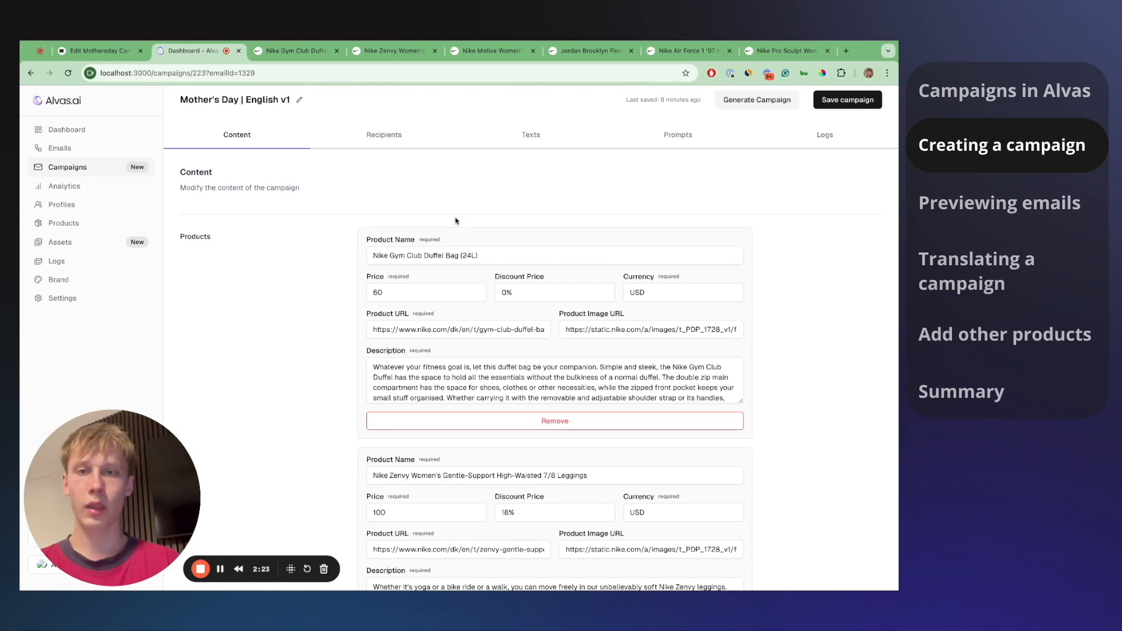
{"action": "left_click", "coordinate": [399, 142]}
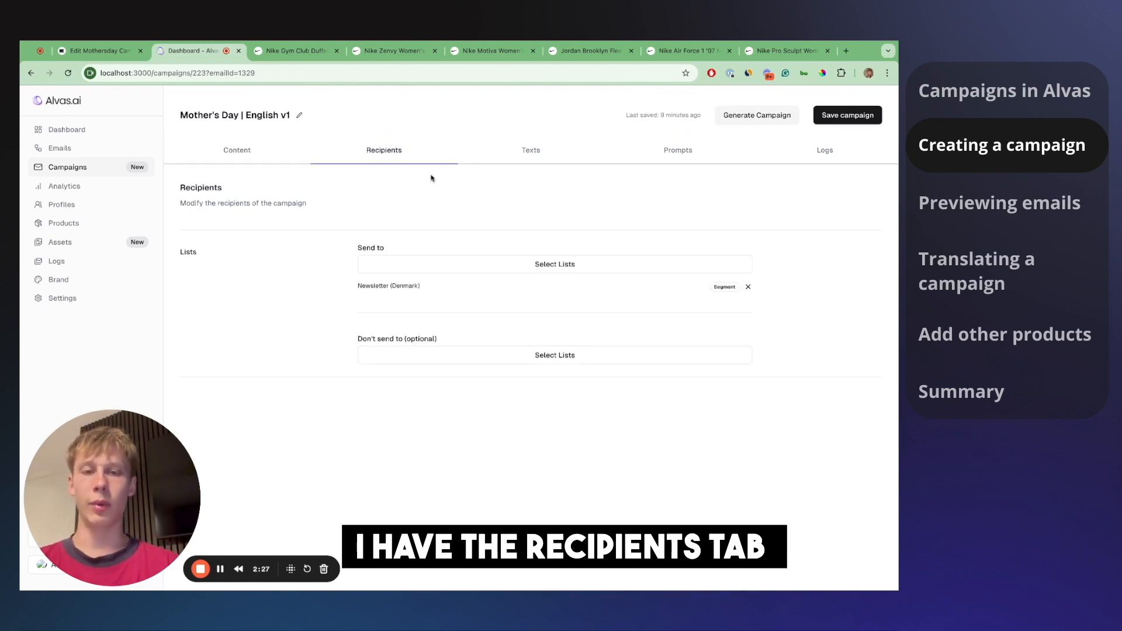
- Replace the Newsletter (Denmark) recipients with Newsletter (United Kingdom) and save the campaign
{"action": "left_click", "coordinate": [508, 267]}
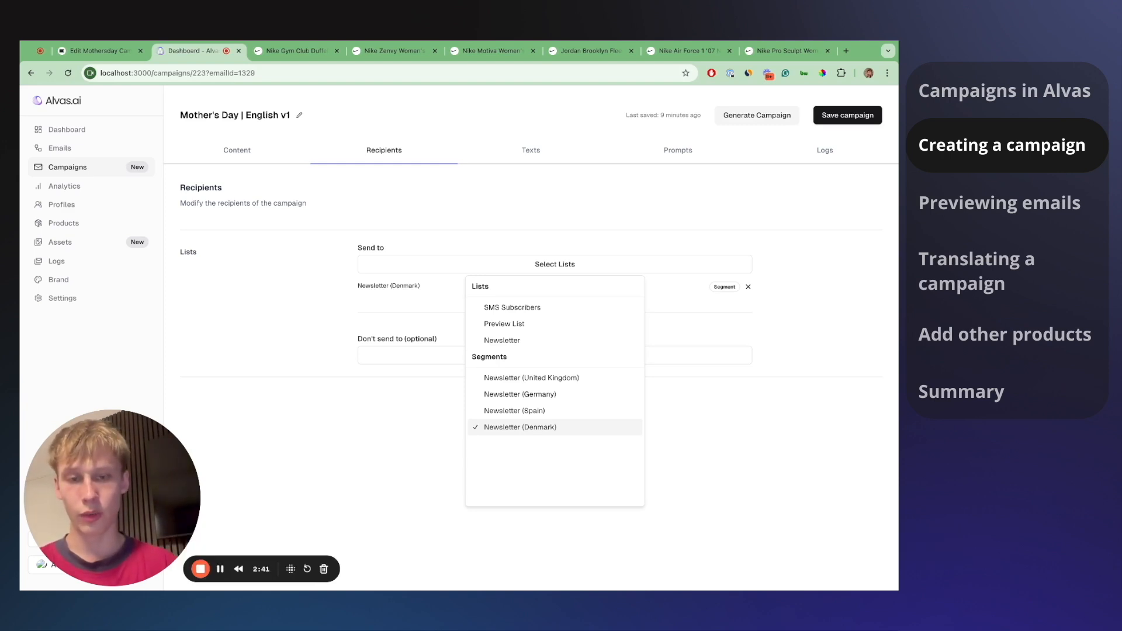
{"action": "left_click", "coordinate": [576, 382]}
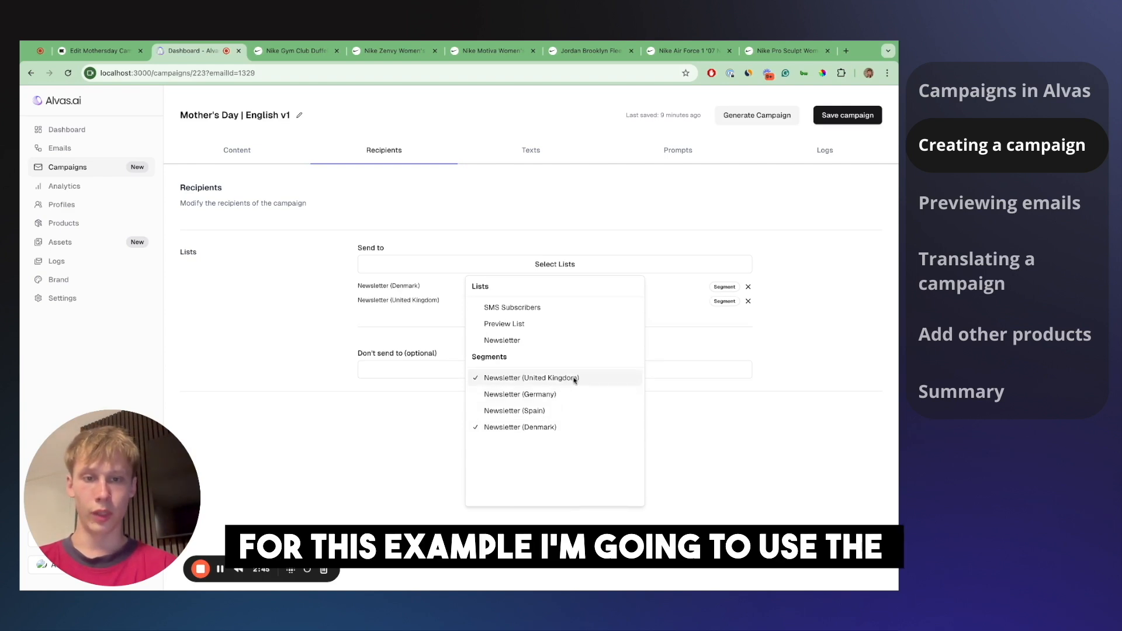
{"action": "left_click", "coordinate": [816, 362]}
{"action": "left_click", "coordinate": [748, 287]}
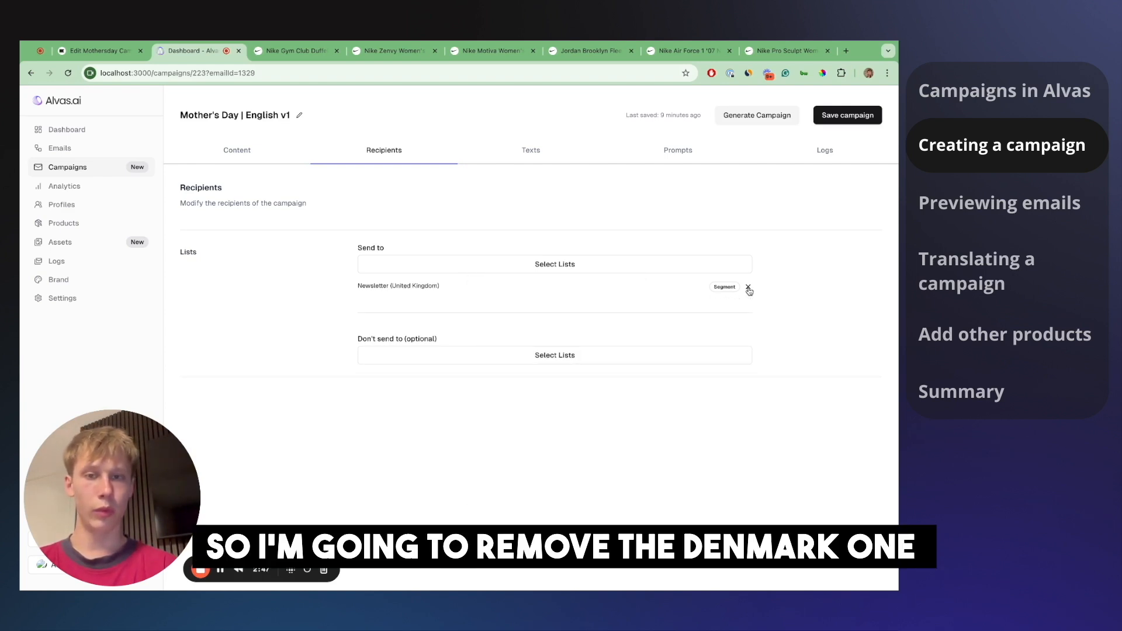
{"action": "left_click", "coordinate": [847, 116]}
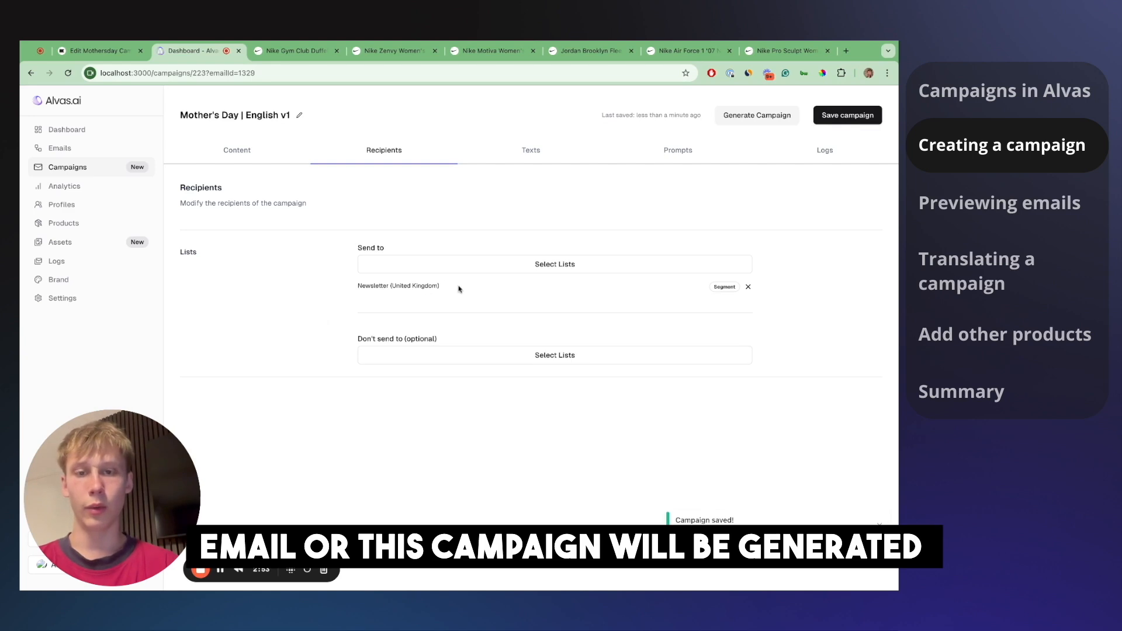
- Double-check that Newsletter (United Kingdom) is the selected recipient segment
{"action": "mouse_move", "coordinate": [444, 289]}
{"action": "left_mouse_down"}
{"action": "mouse_move", "coordinate": [358, 287]}
{"action": "mouse_move", "coordinate": [450, 288]}
{"action": "left_mouse_up"}
{"action": "left_click", "coordinate": [391, 286]}
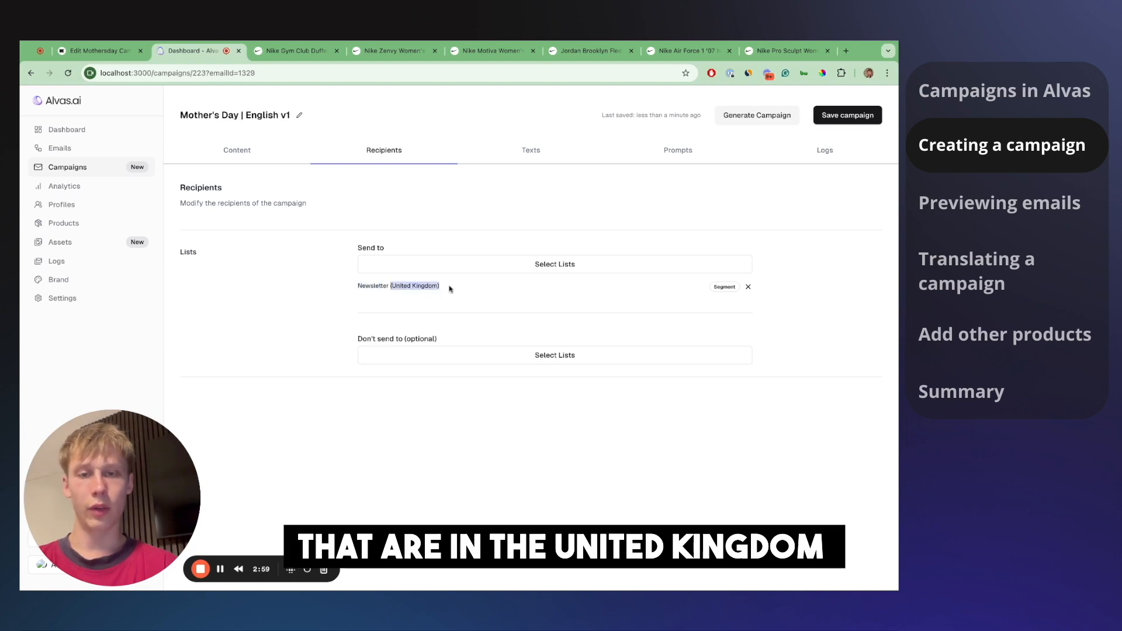
{"action": "left_click", "coordinate": [503, 268]}
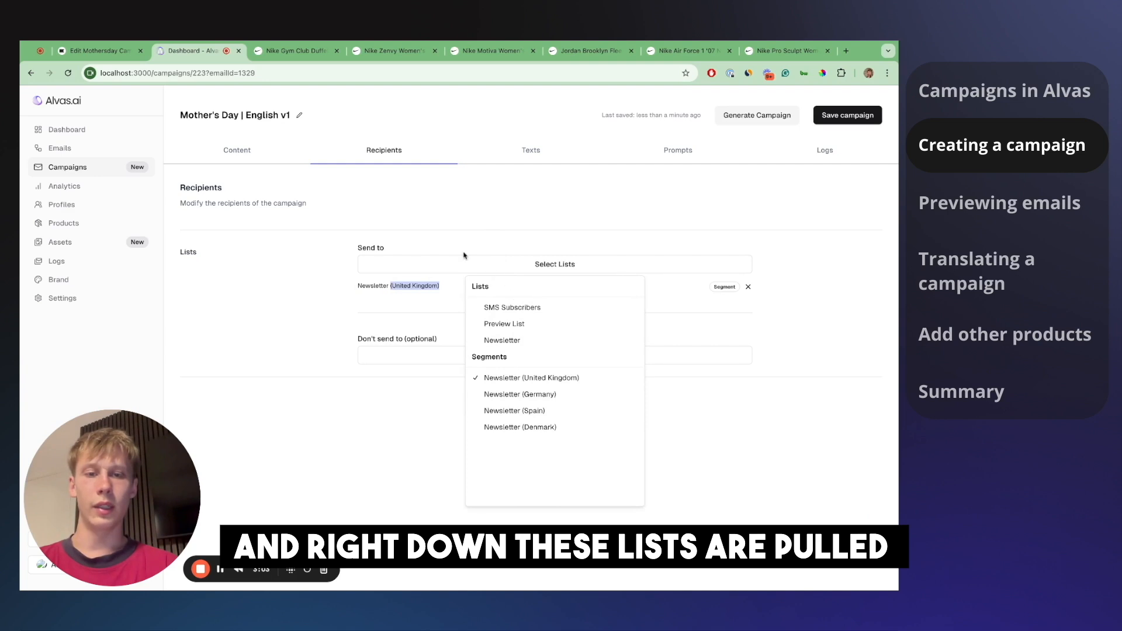
{"action": "left_click", "coordinate": [449, 262]}
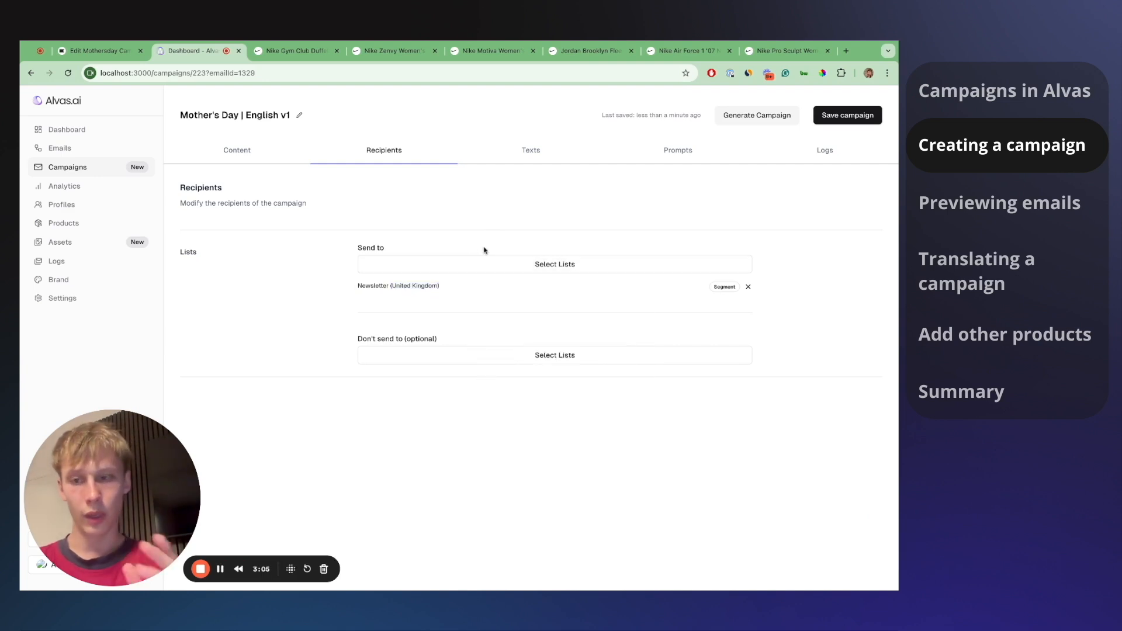
{"action": "left_click", "coordinate": [542, 159]}
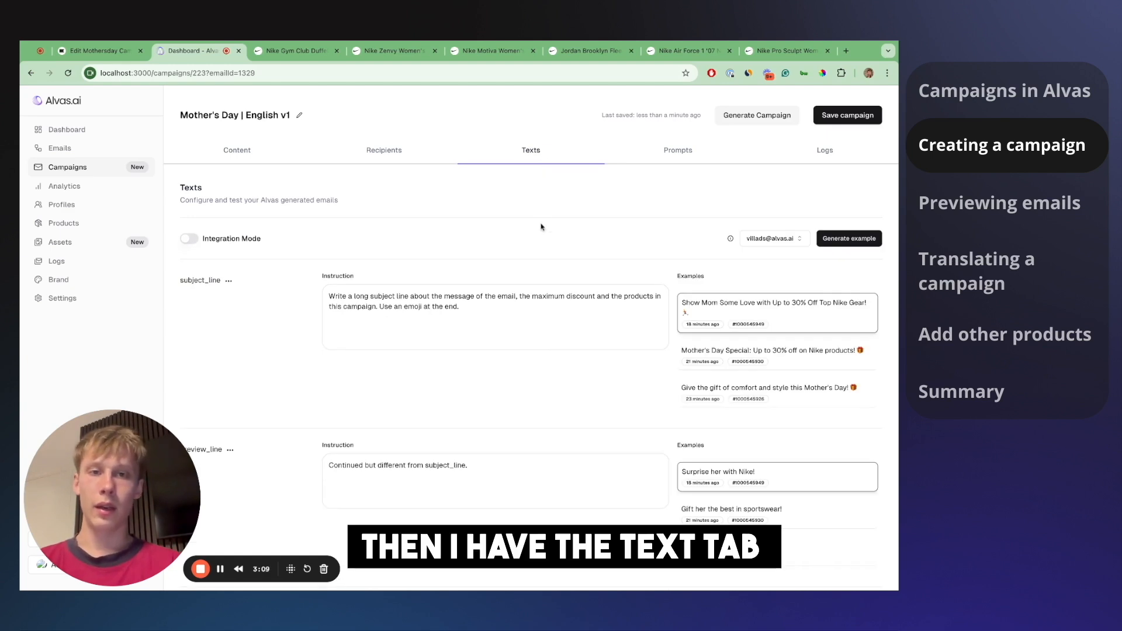
- Inspect the subject_line instruction and its first generated example on the Texts tab
{"action": "scroll", "coordinate": [415, 295], "scroll_direction": "down", "scroll_amount": 1}
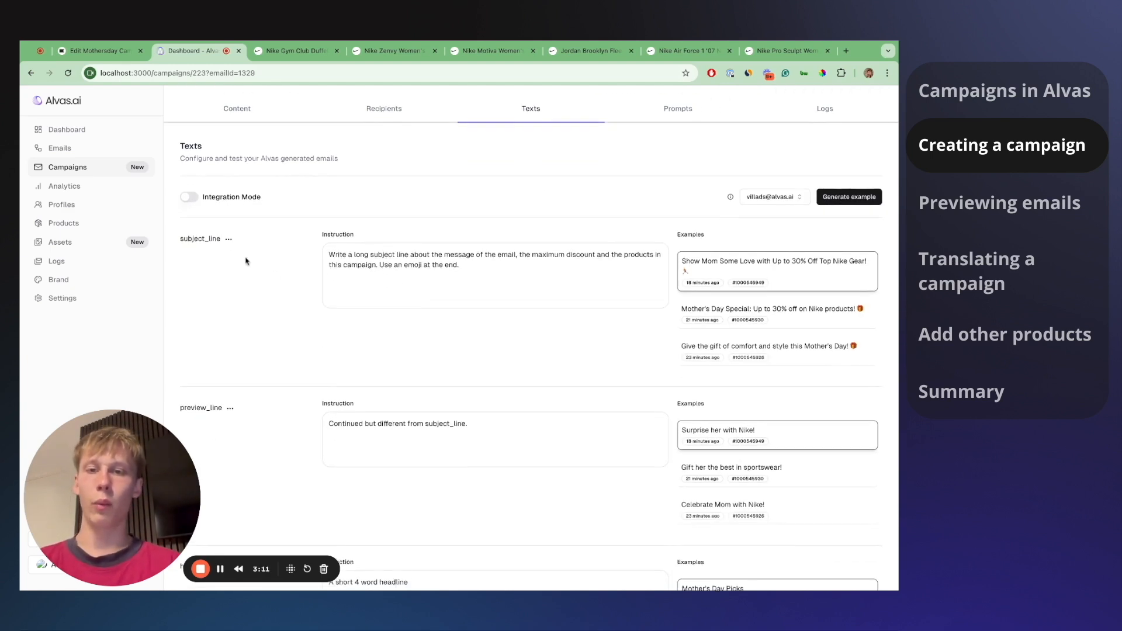
{"action": "left_click_drag", "start_coordinate": [326, 255], "coordinate": [462, 265]}
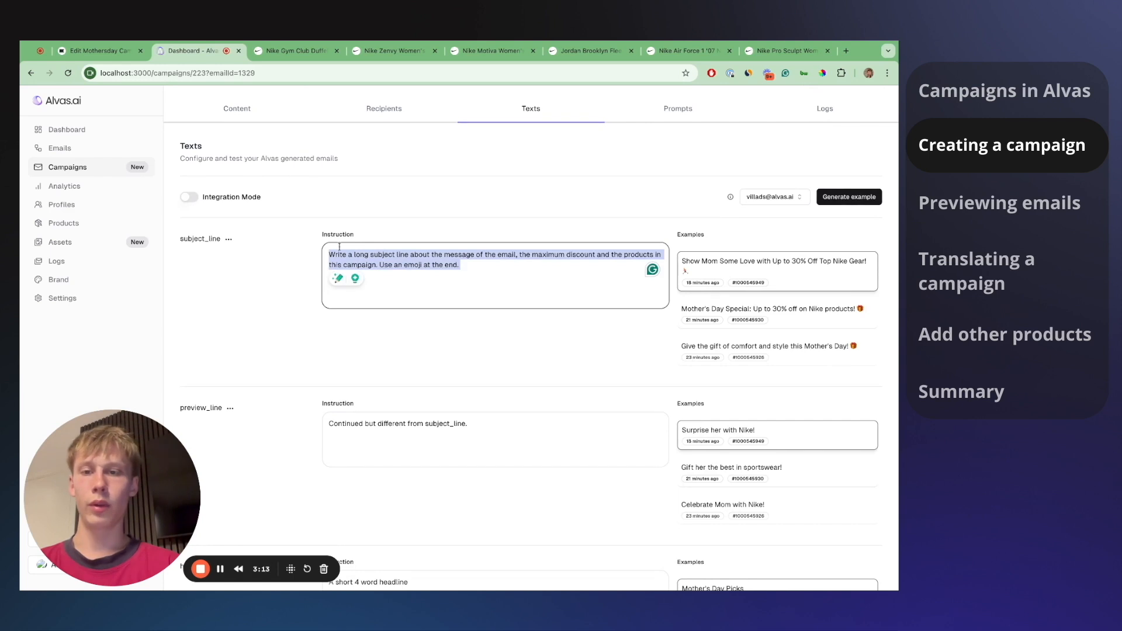
{"action": "left_click", "coordinate": [193, 239]}
{"action": "left_click_drag", "start_coordinate": [208, 239], "coordinate": [198, 239]}
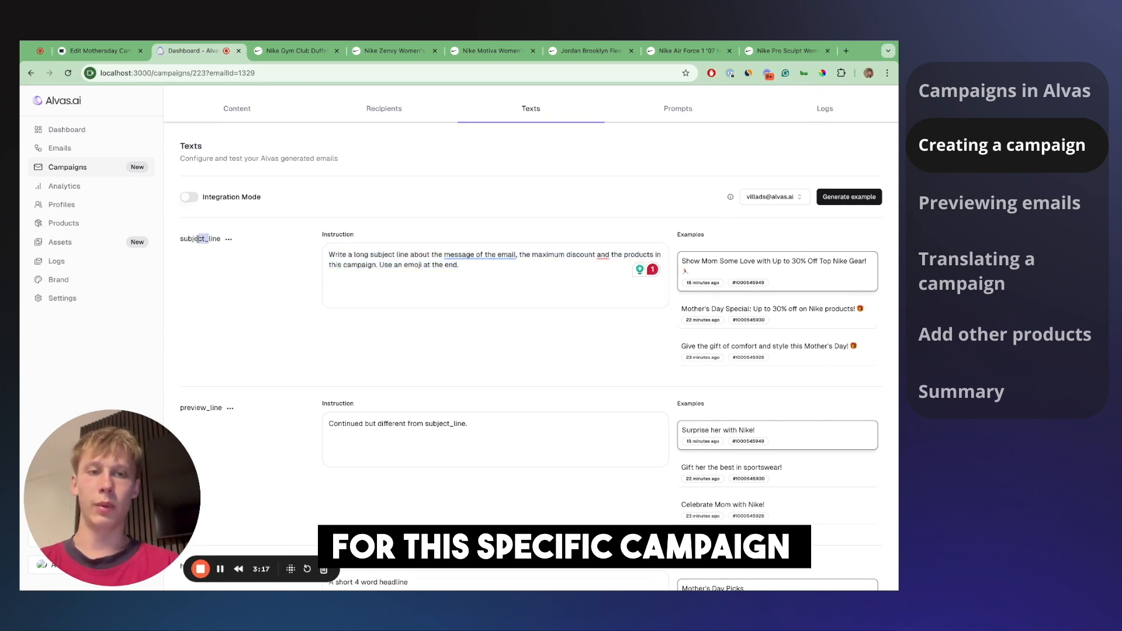
{"action": "left_click", "coordinate": [239, 281]}
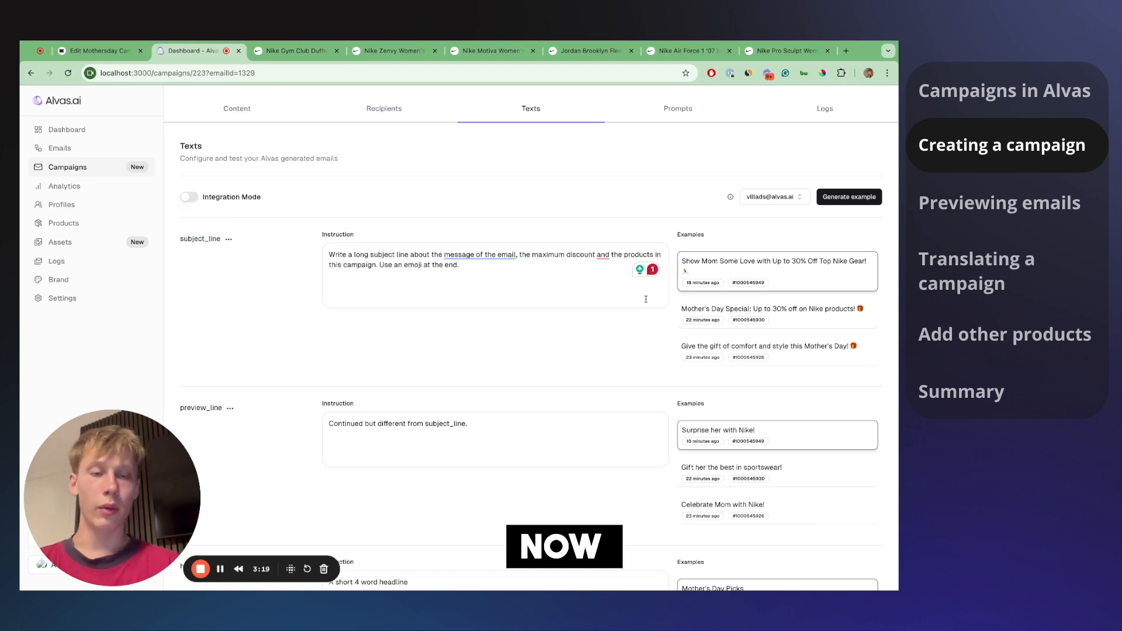
{"action": "scroll", "coordinate": [555, 301], "scroll_direction": "up", "scroll_amount": 1}
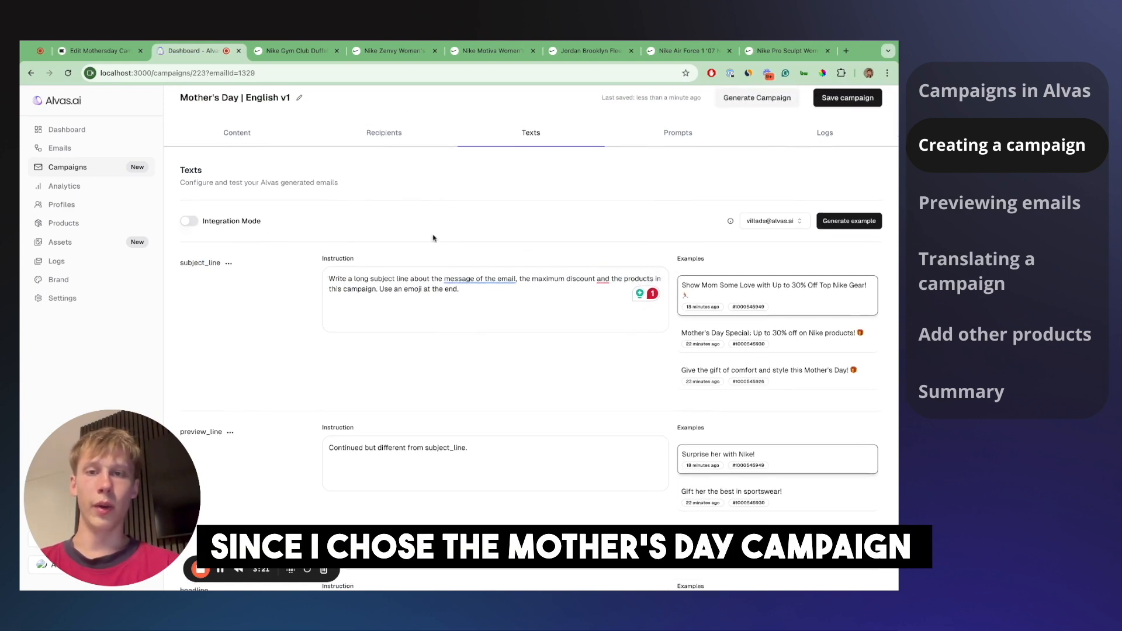
{"action": "triple_click", "coordinate": [707, 298]}
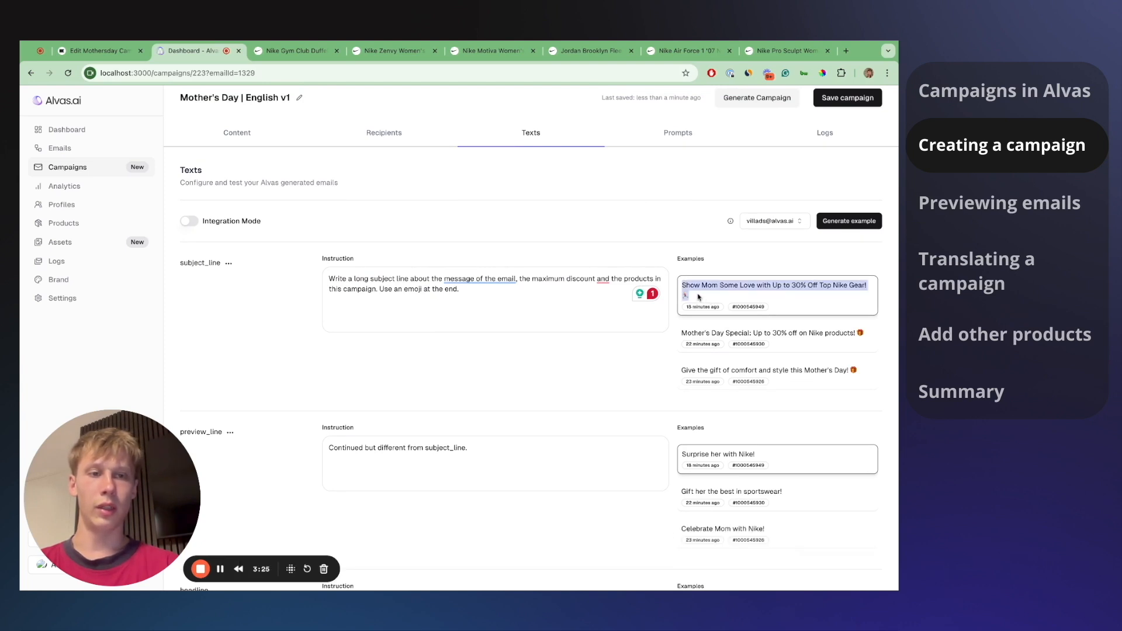
{"action": "left_click", "coordinate": [708, 296]}
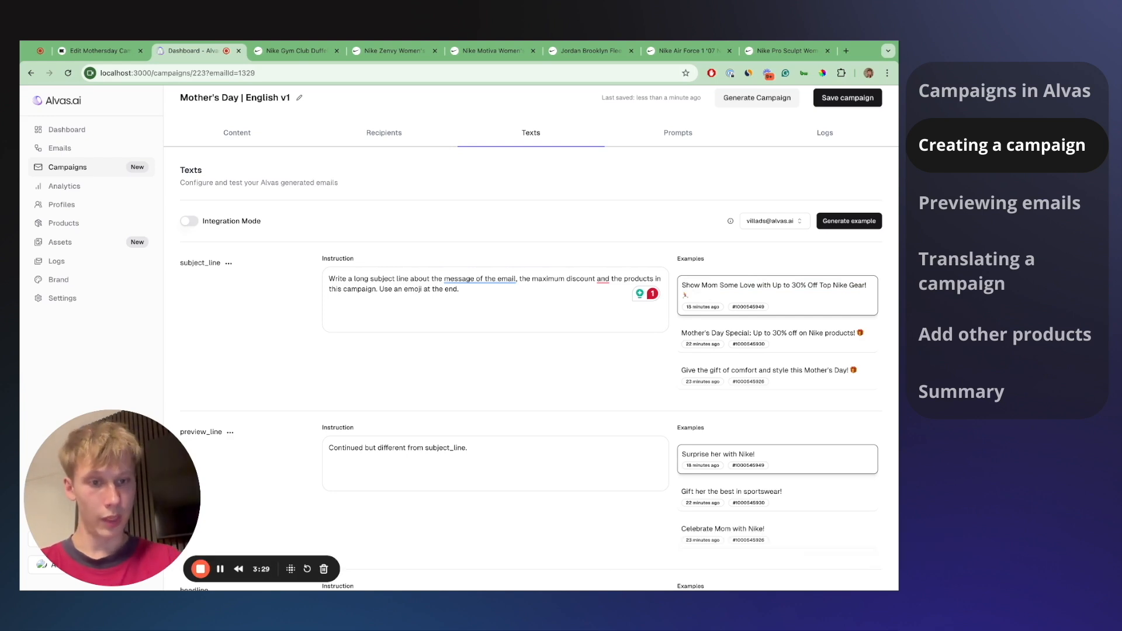
- Scroll through the remaining text examples, then switch to the Klaviyo Mothersday email editor
{"action": "scroll", "coordinate": [708, 297], "scroll_direction": "down", "scroll_amount": 2}
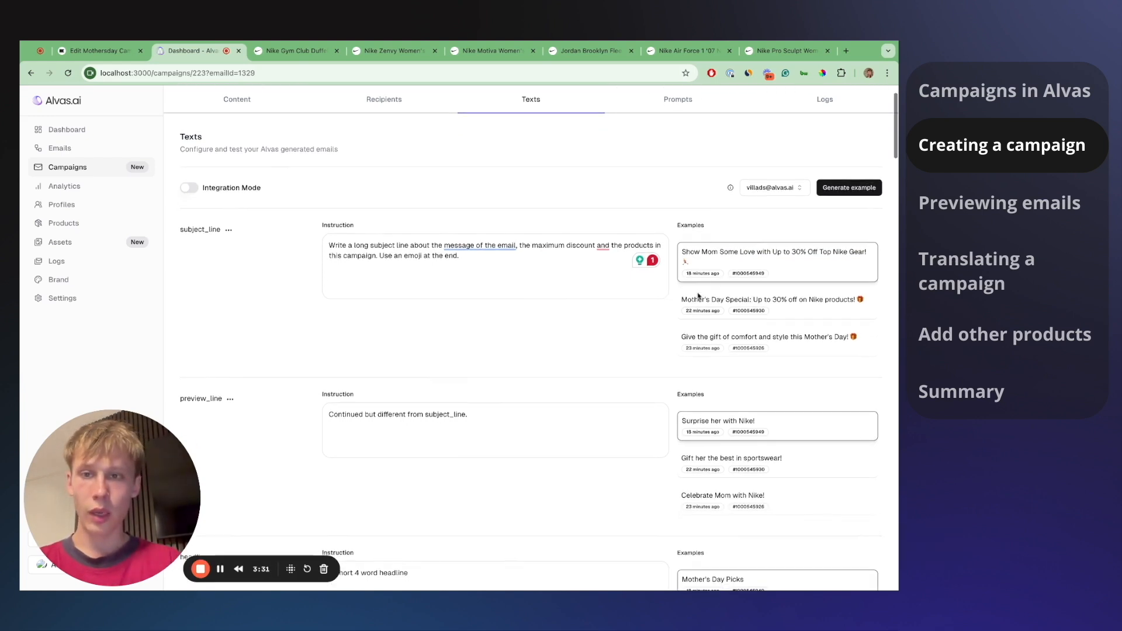
{"action": "scroll", "coordinate": [412, 355], "scroll_direction": "down", "scroll_amount": 5}
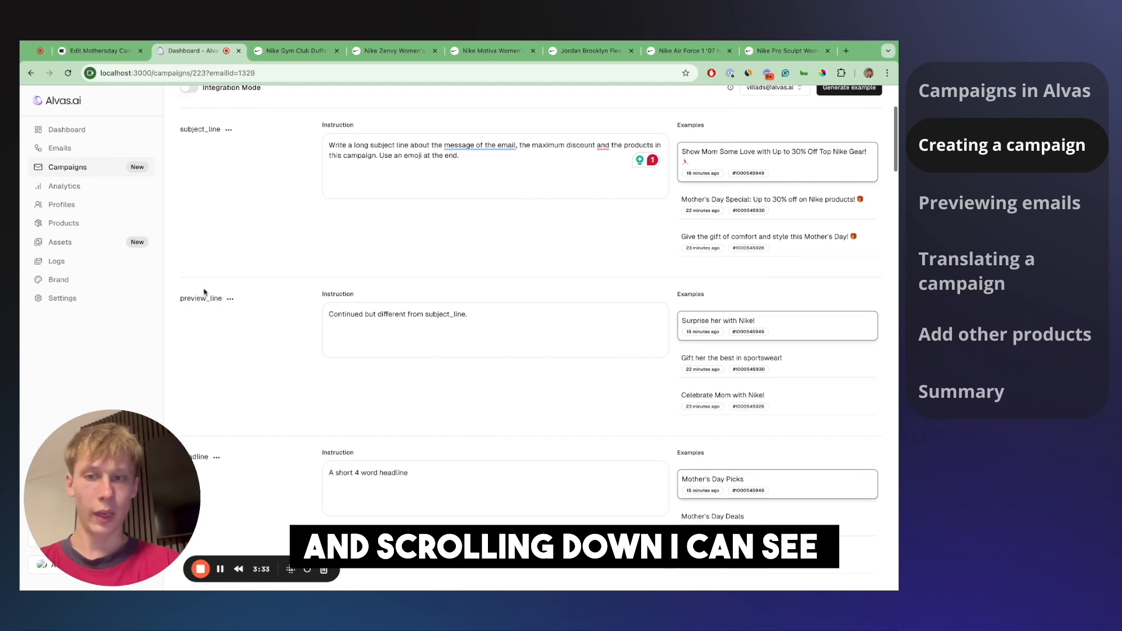
{"action": "scroll", "coordinate": [204, 297], "scroll_direction": "down", "scroll_amount": 2}
{"action": "scroll", "coordinate": [201, 280], "scroll_direction": "up", "scroll_amount": 1}
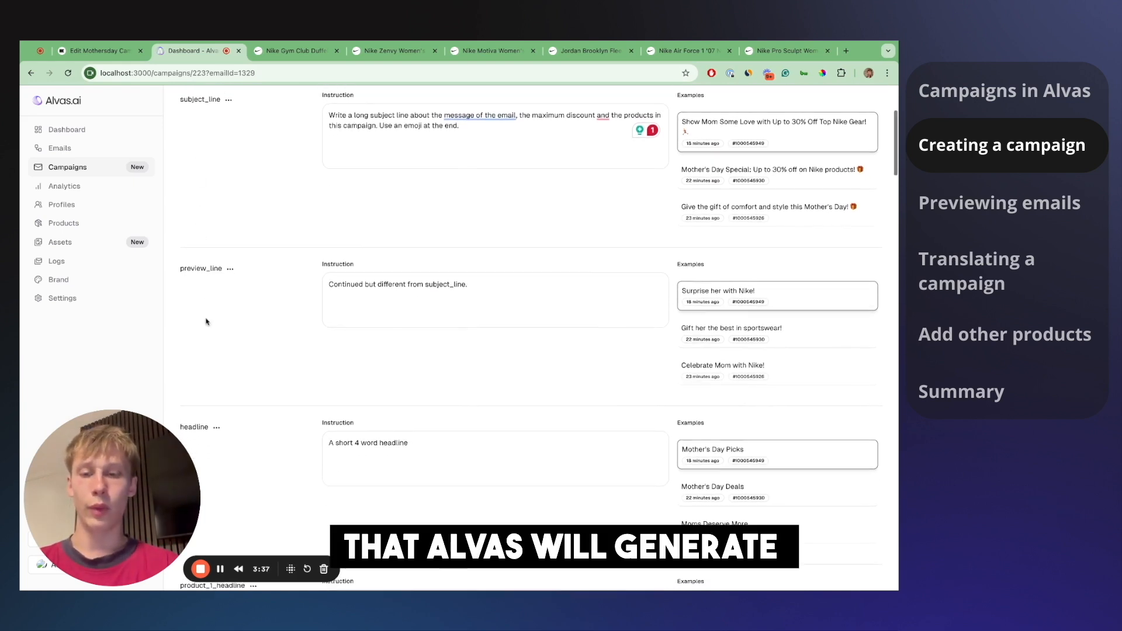
{"action": "scroll", "coordinate": [206, 321], "scroll_direction": "down", "scroll_amount": 3}
{"action": "scroll", "coordinate": [243, 391], "scroll_direction": "down", "scroll_amount": 1}
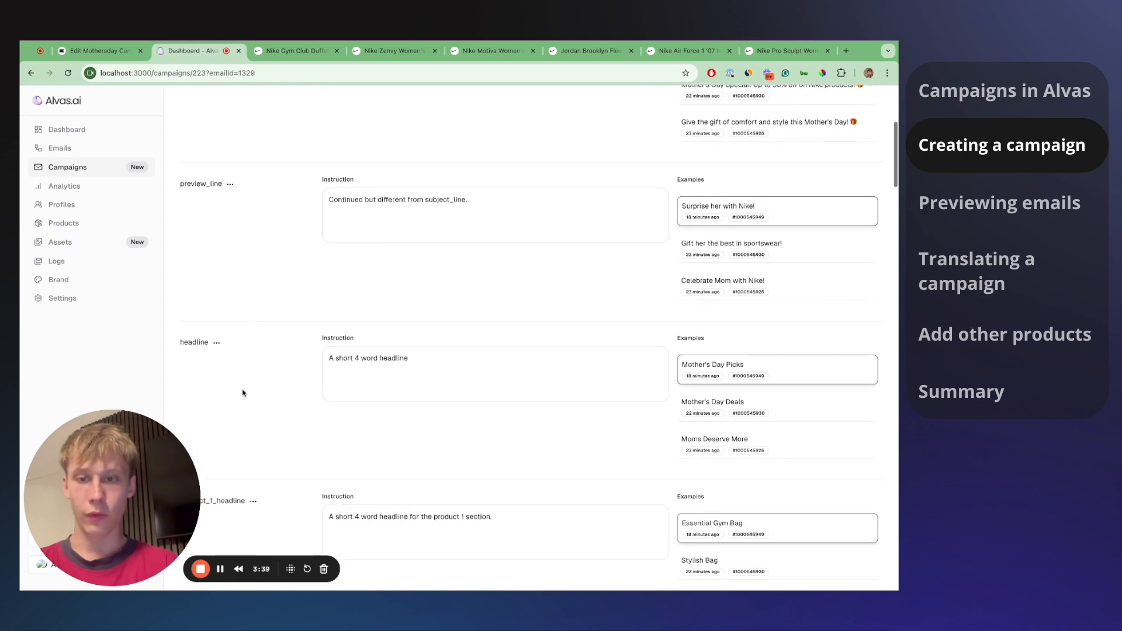
{"action": "scroll", "coordinate": [212, 231], "scroll_direction": "up", "scroll_amount": 3}
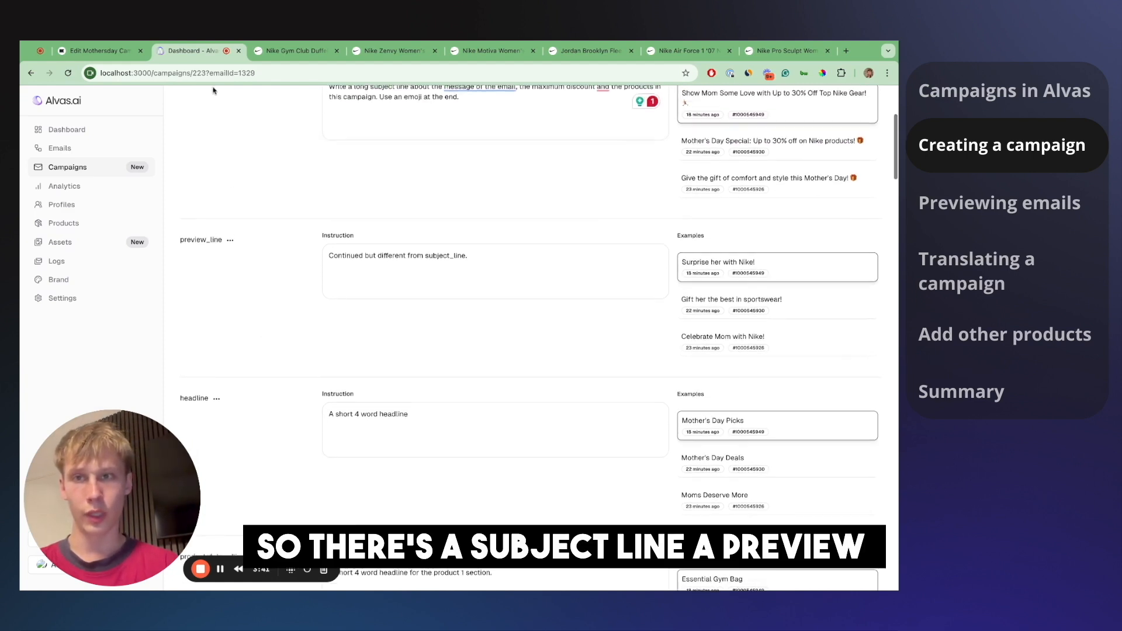
{"action": "scroll", "coordinate": [199, 240], "scroll_direction": "down", "scroll_amount": 4}
{"action": "scroll", "coordinate": [204, 368], "scroll_direction": "down", "scroll_amount": 5}
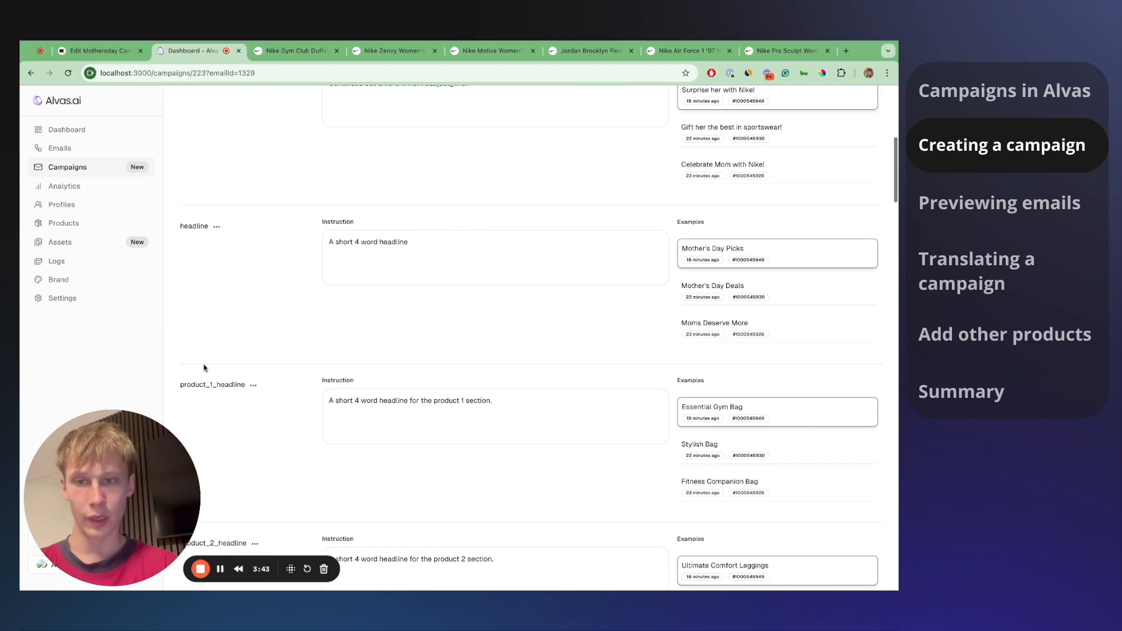
{"action": "left_click_drag", "start_coordinate": [199, 385], "coordinate": [228, 386]}
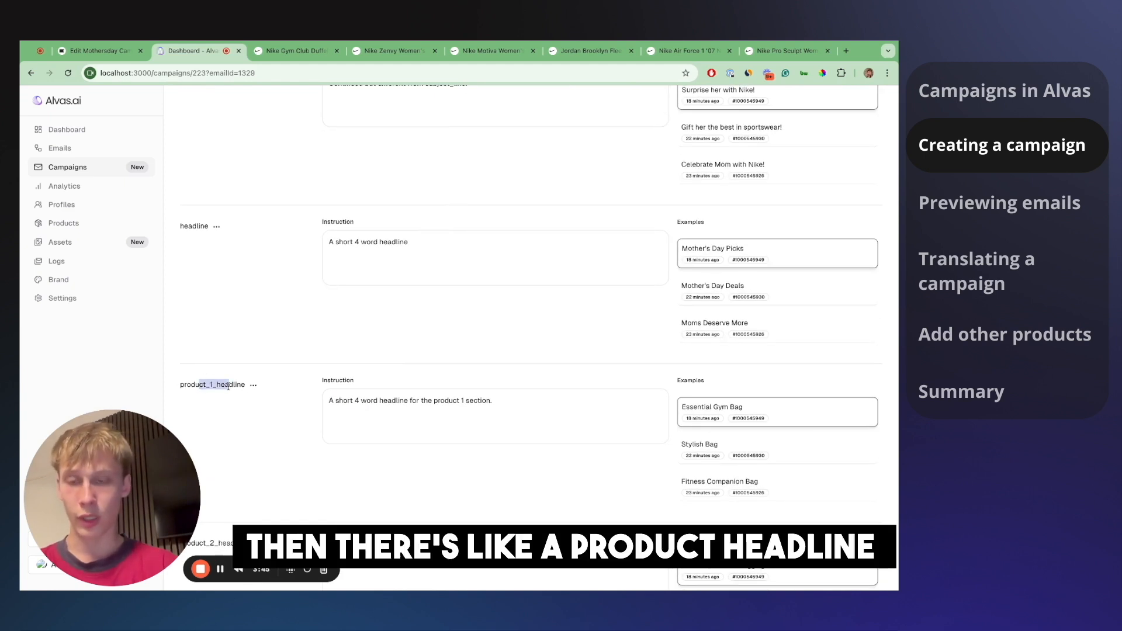
{"action": "left_click", "coordinate": [115, 55]}
{"action": "scroll", "coordinate": [360, 365], "scroll_direction": "down", "scroll_amount": 1}
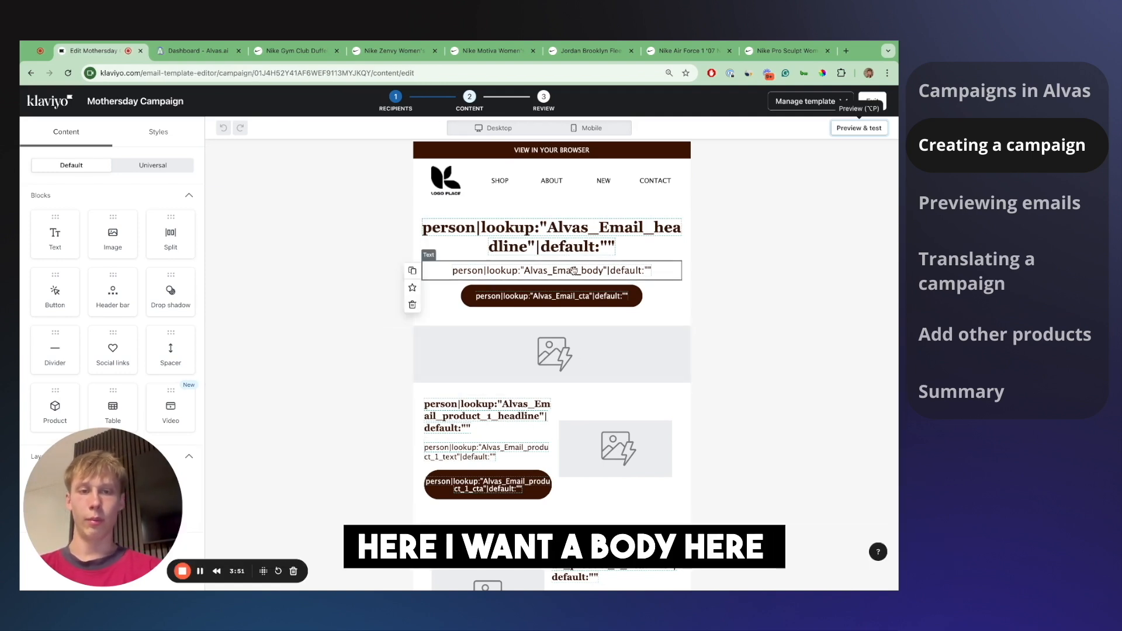
- Scroll through the Klaviyo template's Alvas placeholders and three product sections, then return to Alvas.ai
{"action": "scroll", "coordinate": [553, 384], "scroll_direction": "down", "scroll_amount": 1}
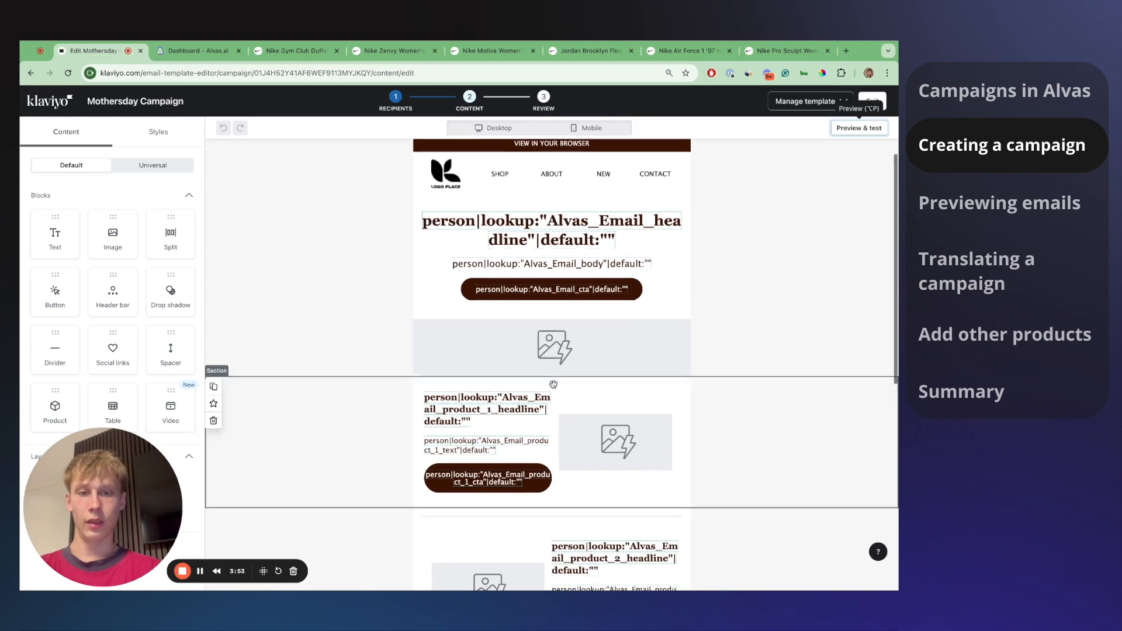
{"action": "scroll", "coordinate": [553, 384], "scroll_direction": "down", "scroll_amount": 2}
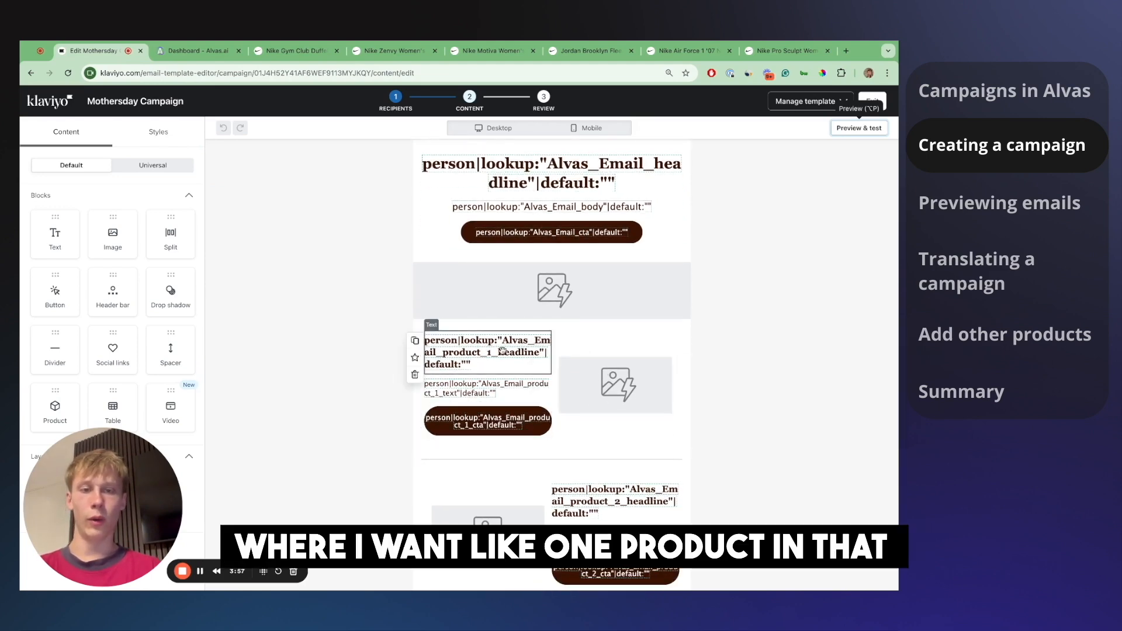
{"action": "scroll", "coordinate": [529, 352], "scroll_direction": "down", "scroll_amount": 3}
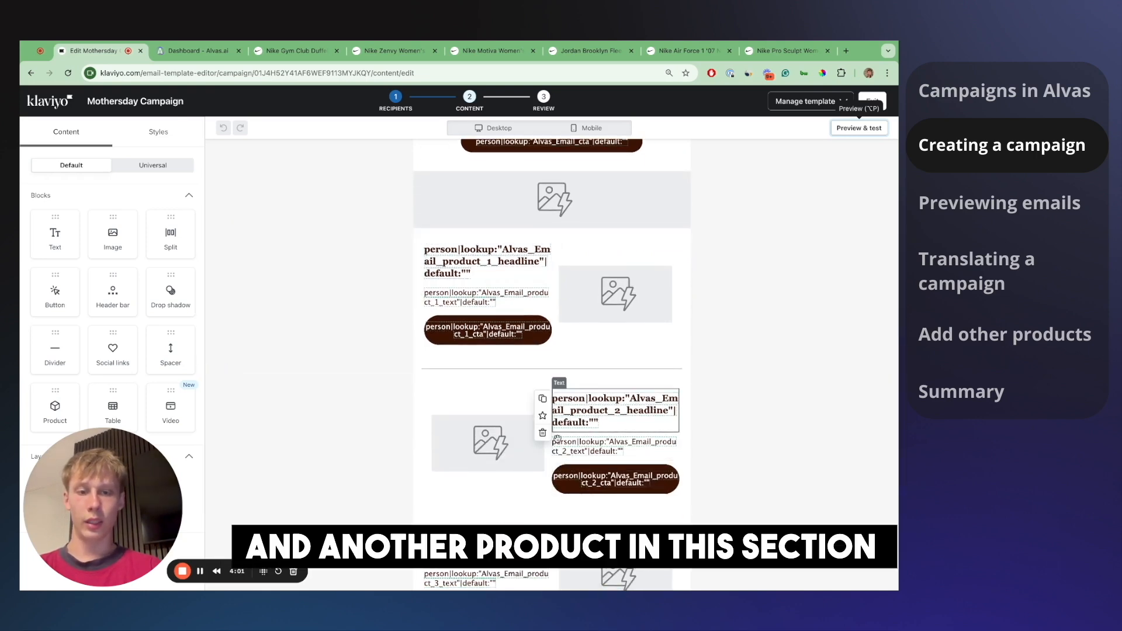
{"action": "scroll", "coordinate": [557, 438], "scroll_direction": "down", "scroll_amount": 5}
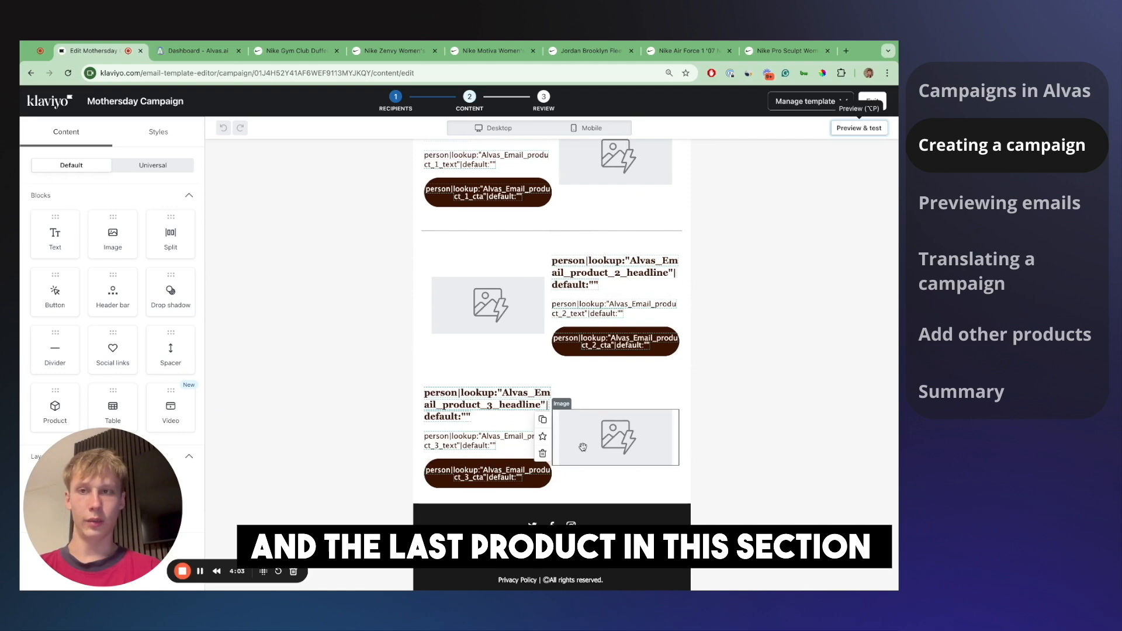
{"action": "left_click", "coordinate": [221, 53]}
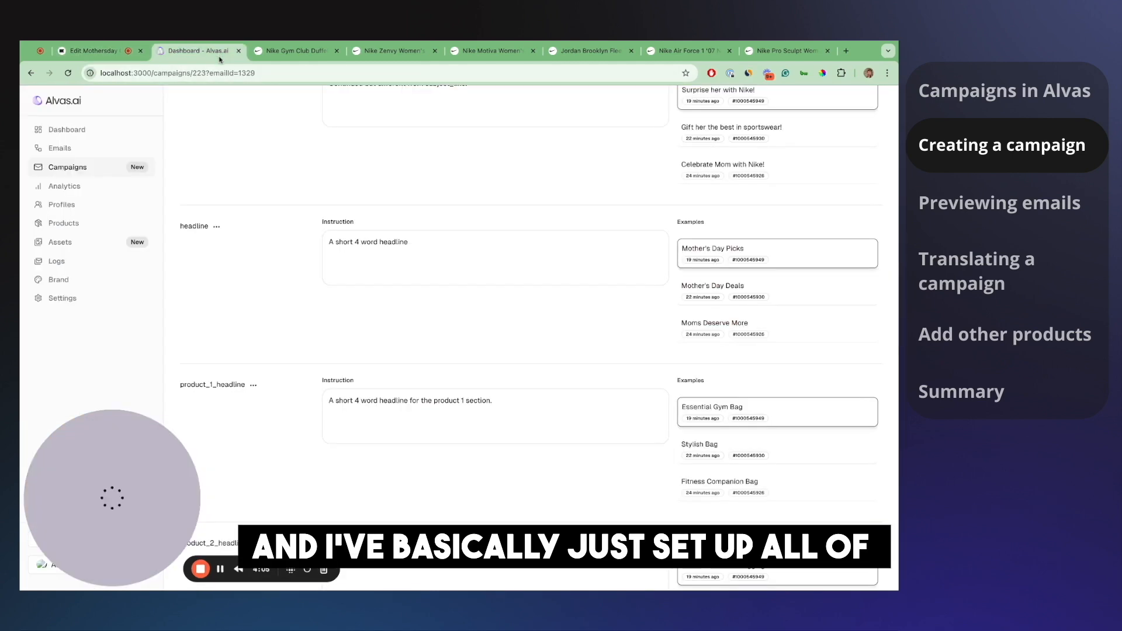
{"action": "scroll", "coordinate": [319, 448], "scroll_direction": "down", "scroll_amount": 3}
{"action": "scroll", "coordinate": [319, 448], "scroll_direction": "down", "scroll_amount": 6}
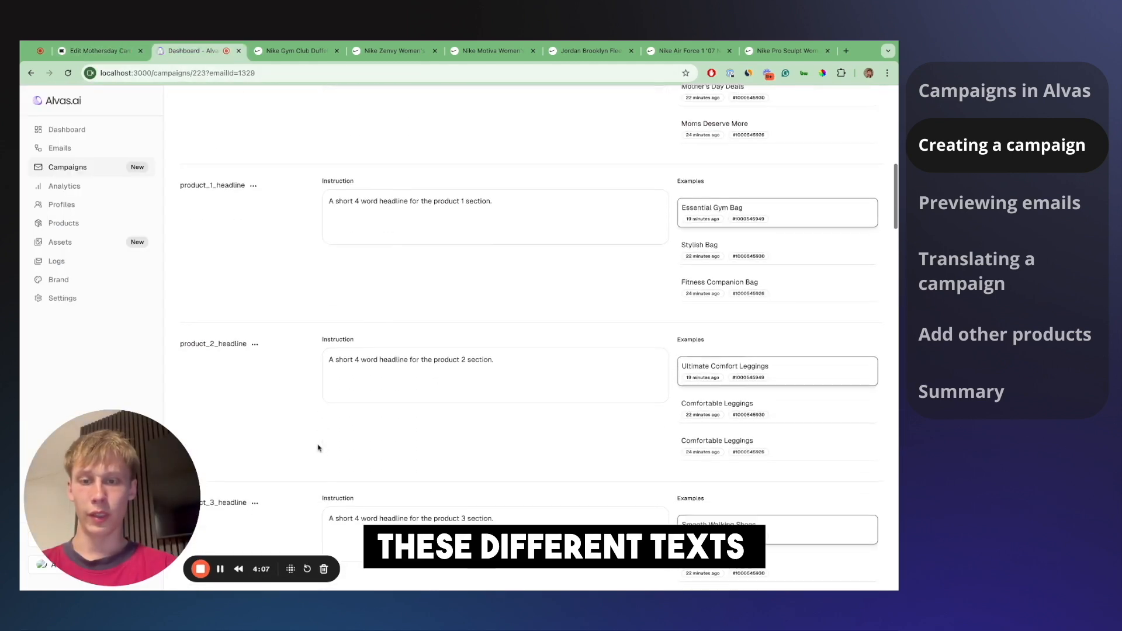
{"action": "scroll", "coordinate": [292, 277], "scroll_direction": "down", "scroll_amount": 6}
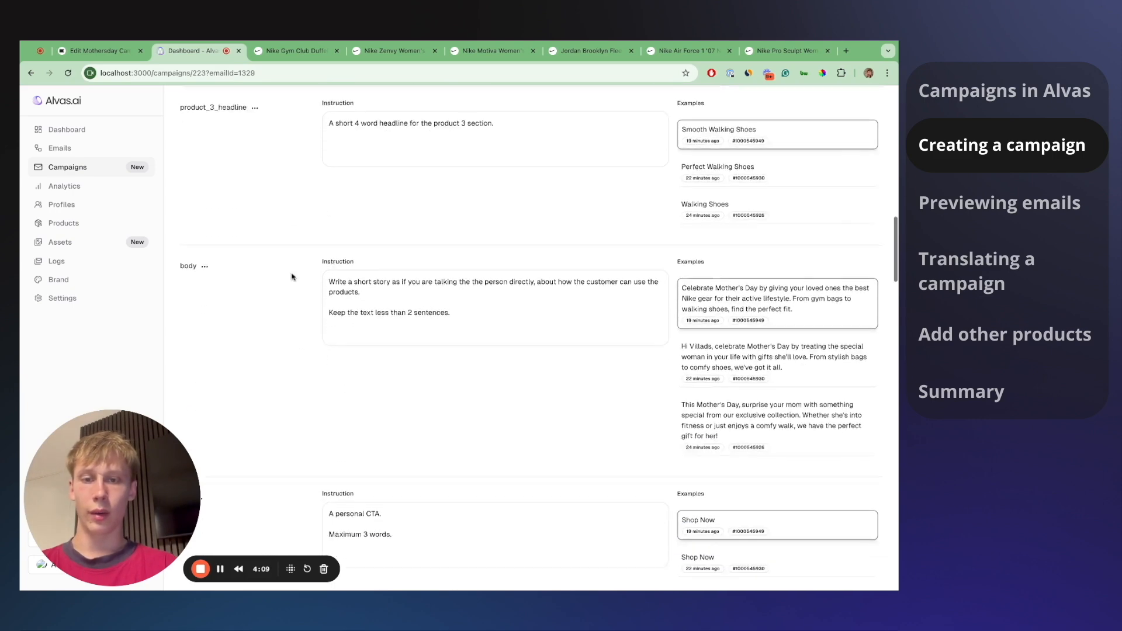
{"action": "scroll", "coordinate": [531, 337], "scroll_direction": "down", "scroll_amount": 15}
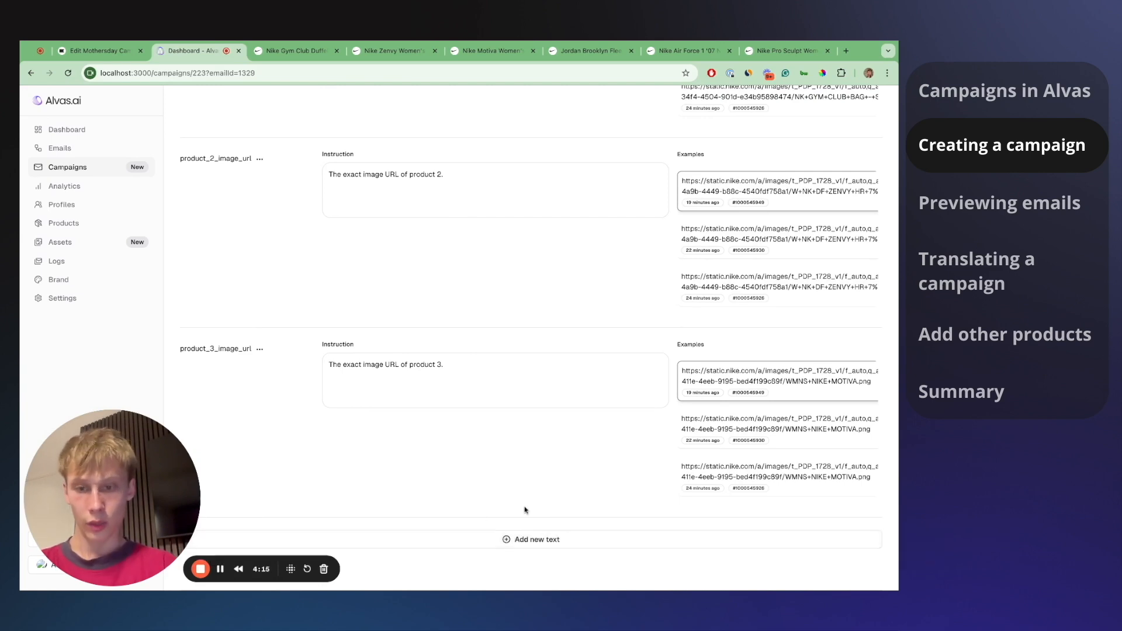
{"action": "scroll", "coordinate": [526, 509], "scroll_direction": "up", "scroll_amount": 20}
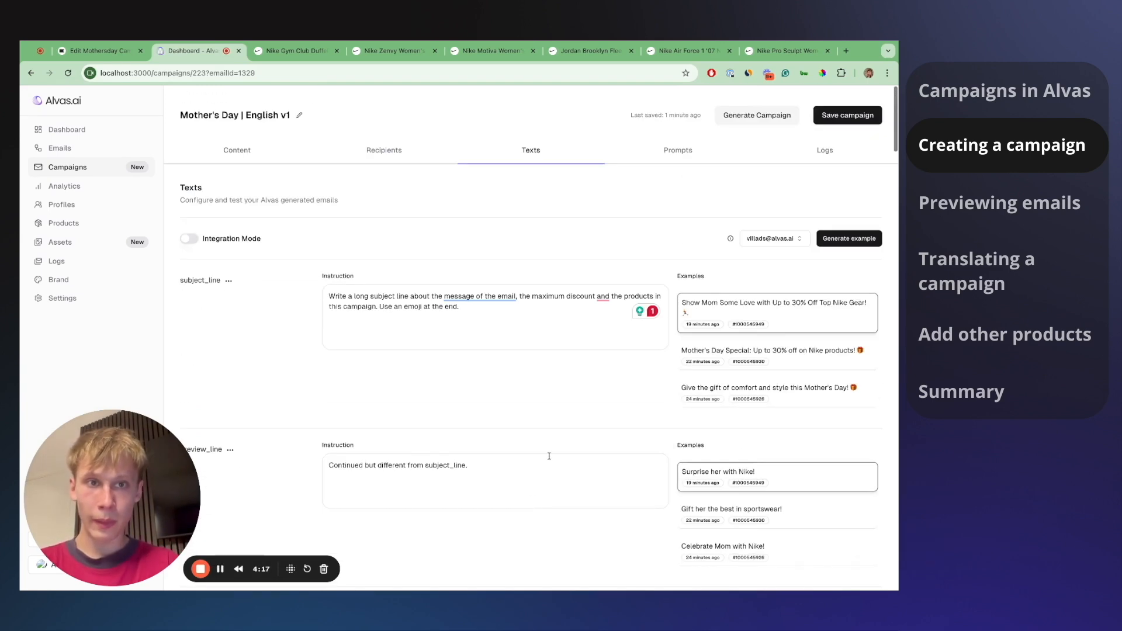
- Open the Prompts tab and point out the word "Mother's" in the English Main Prompt
{"action": "left_click", "coordinate": [669, 164]}
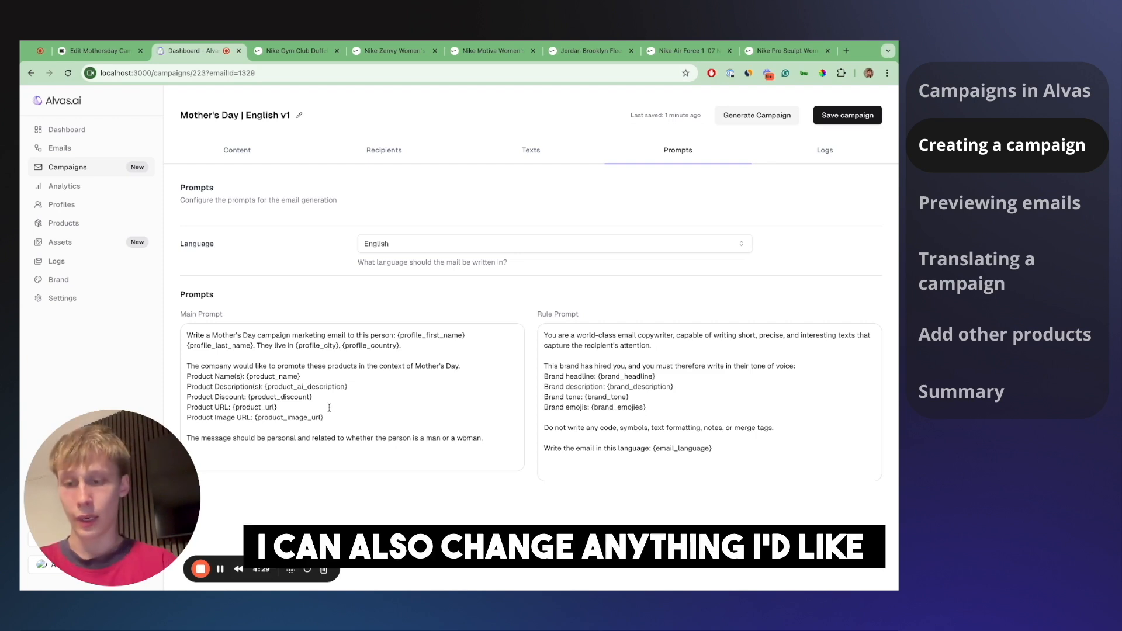
{"action": "double_click", "coordinate": [226, 336]}
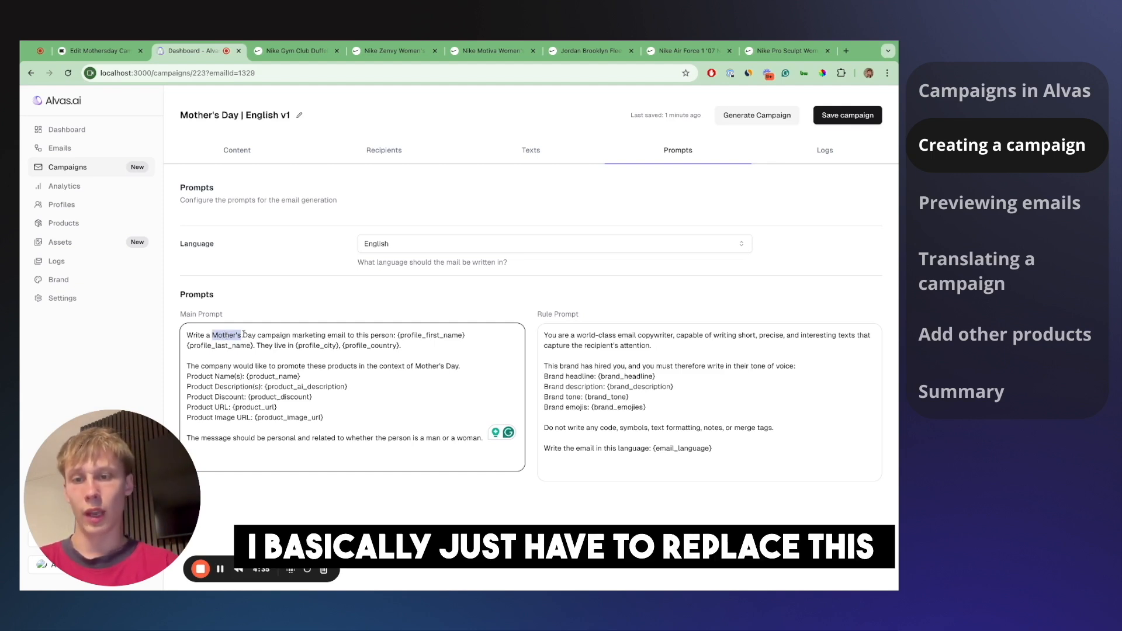
{"action": "left_click", "coordinate": [241, 335]}
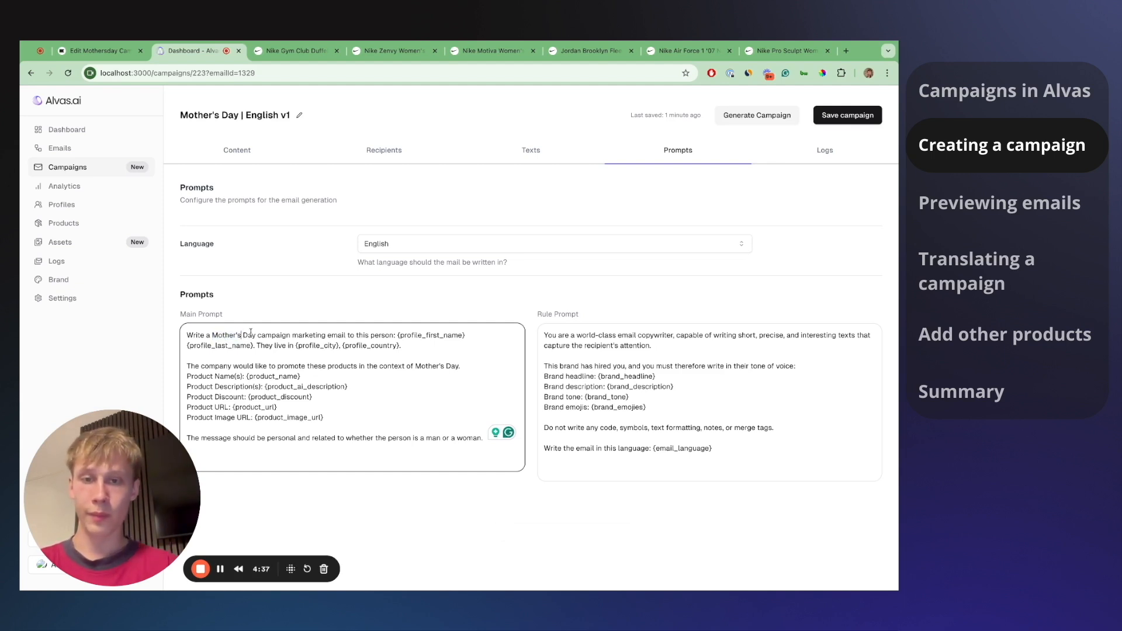
{"action": "double_click", "coordinate": [426, 365]}
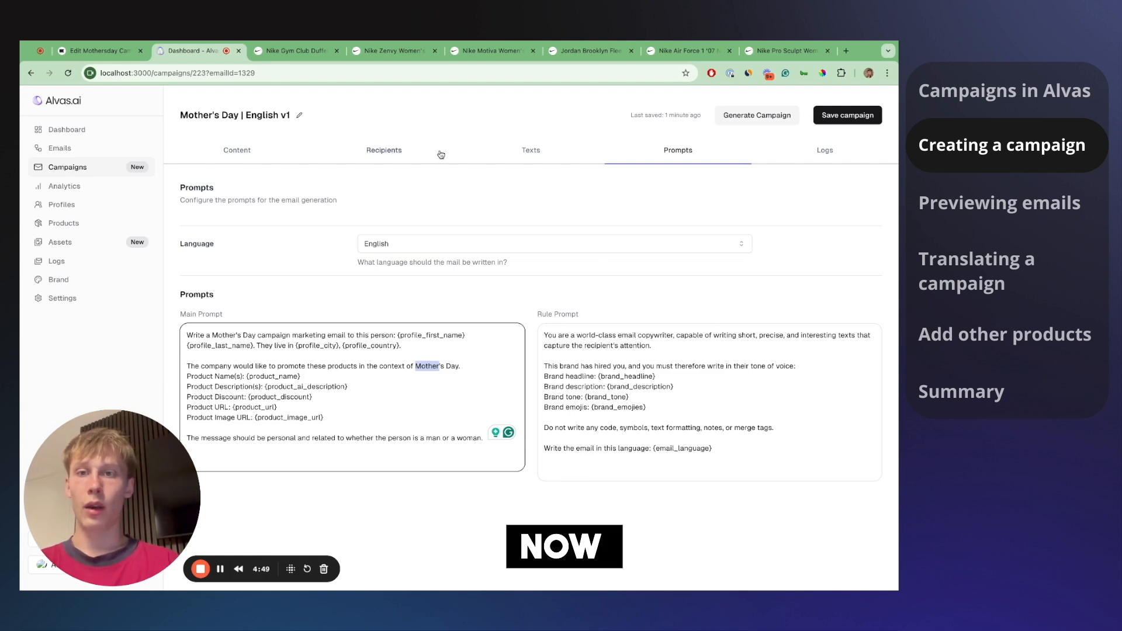
- Reopen Mother's Day | English v1 from the campaigns list and view its Newsletter (United Kingdom) recipients
{"action": "left_click", "coordinate": [264, 148]}
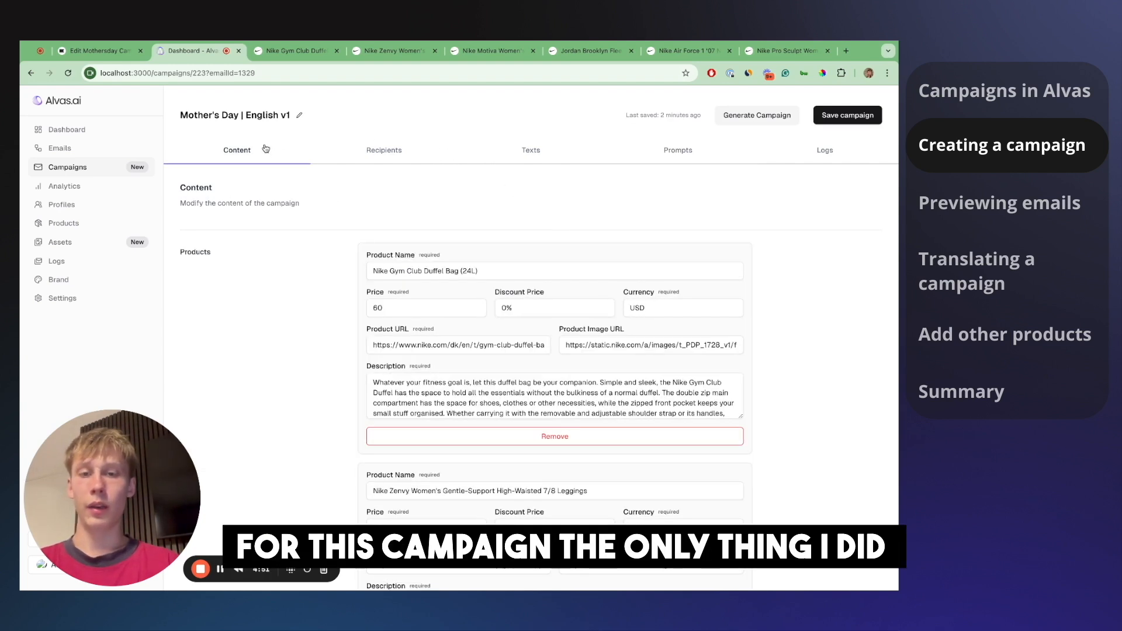
{"action": "left_click", "coordinate": [141, 161]}
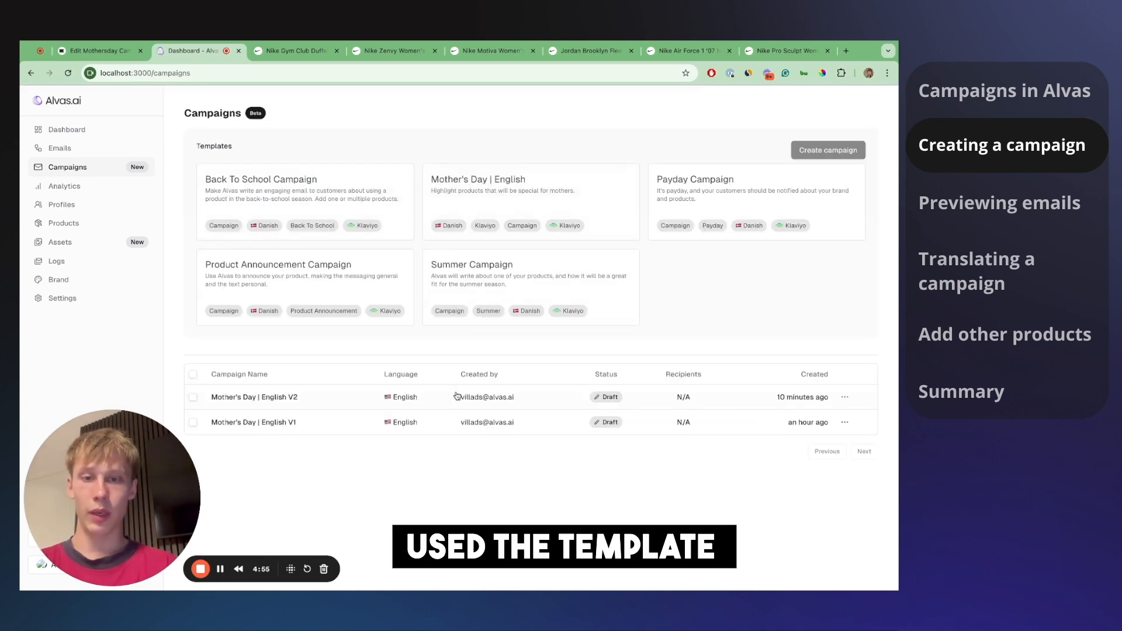
{"action": "left_click", "coordinate": [457, 432]}
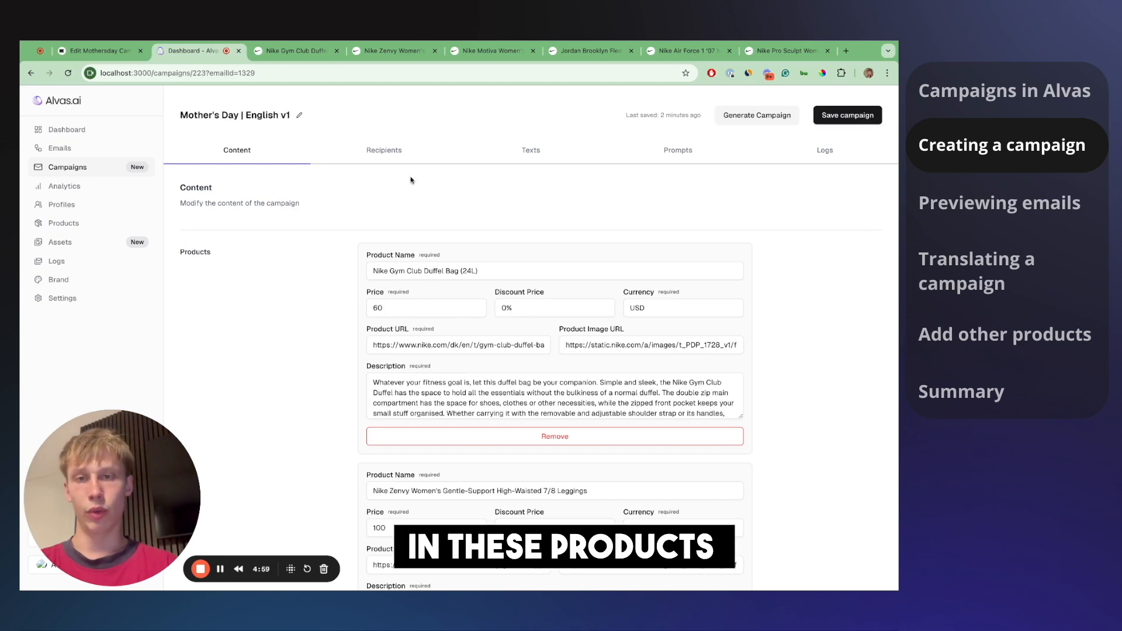
{"action": "left_click", "coordinate": [386, 150]}
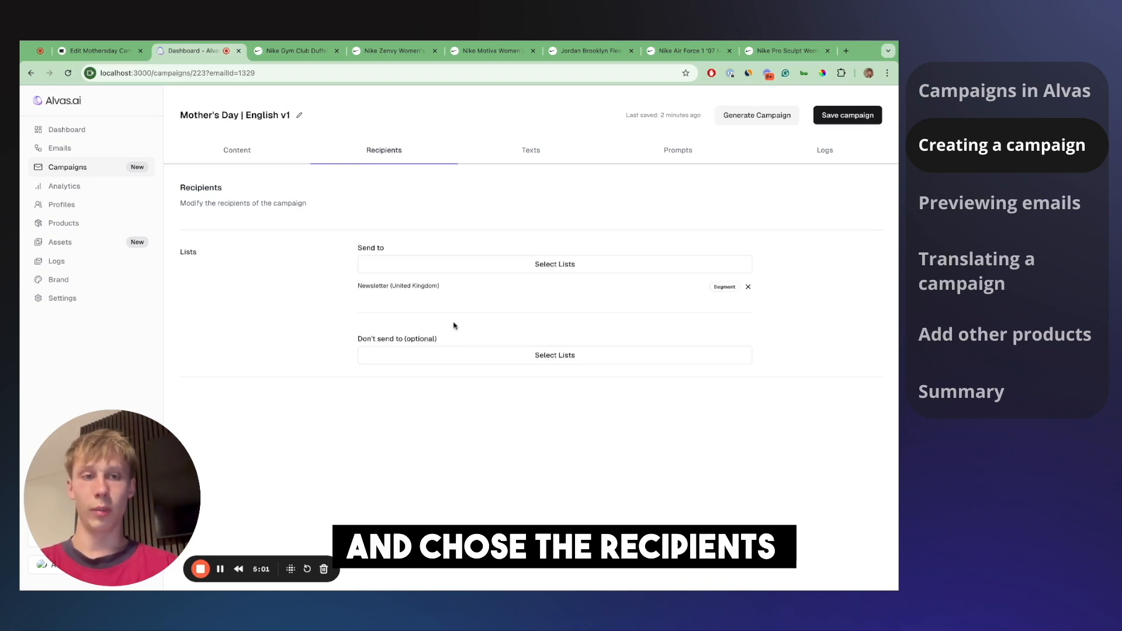
- Check the 3 recipients in the Review campaign dialog and start generating the English v1 emails
{"action": "left_click", "coordinate": [766, 120]}
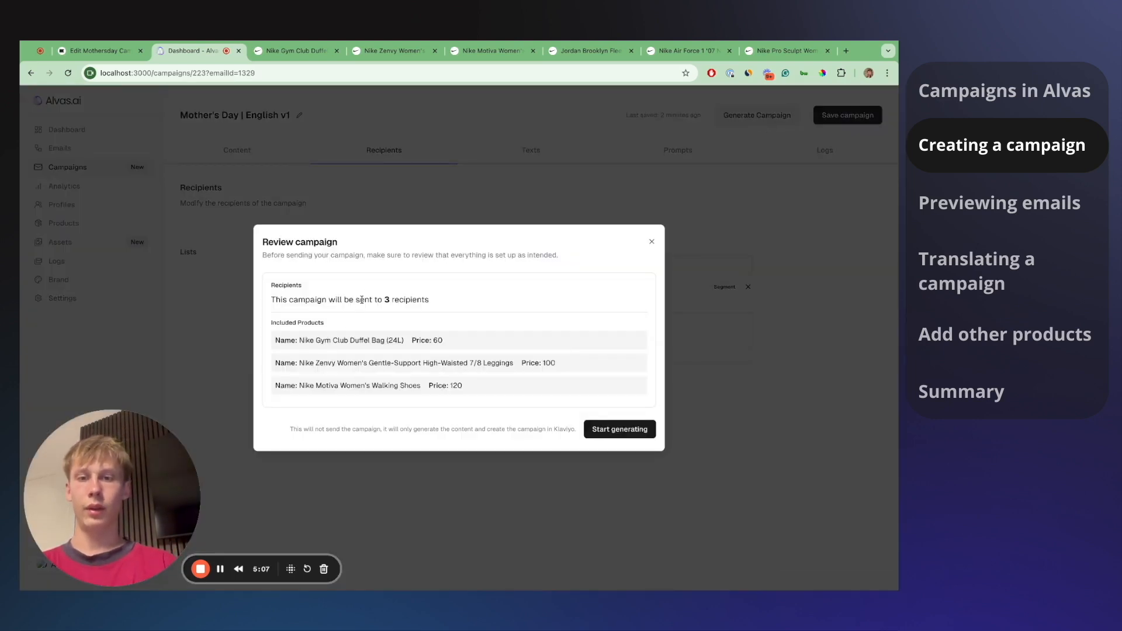
{"action": "left_click_drag", "start_coordinate": [364, 299], "coordinate": [430, 299]}
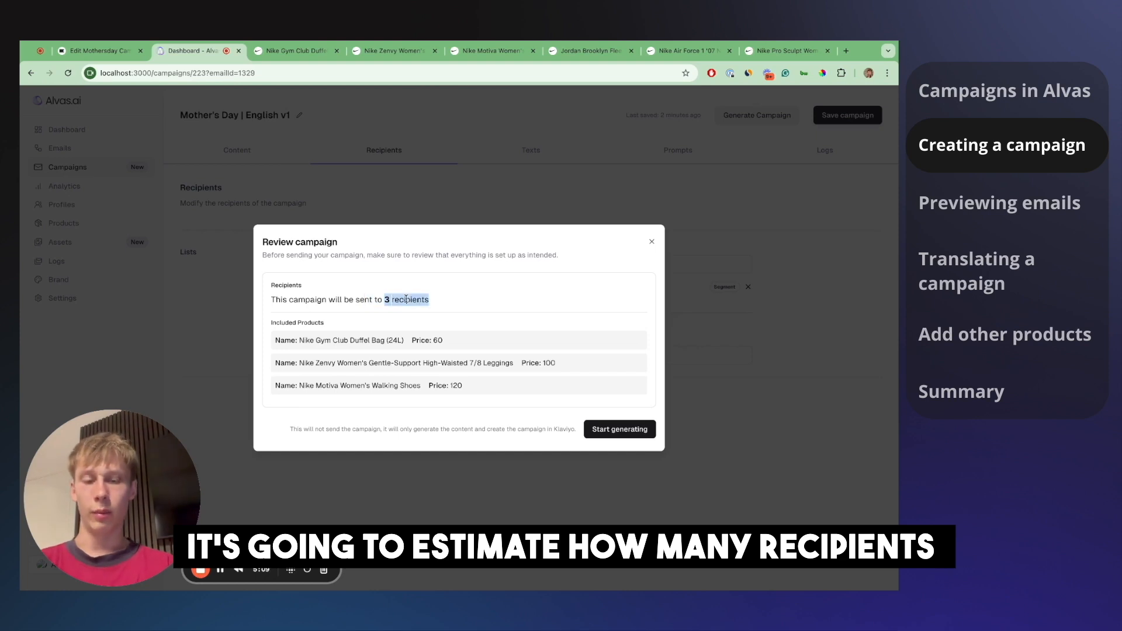
{"action": "left_click", "coordinate": [386, 299]}
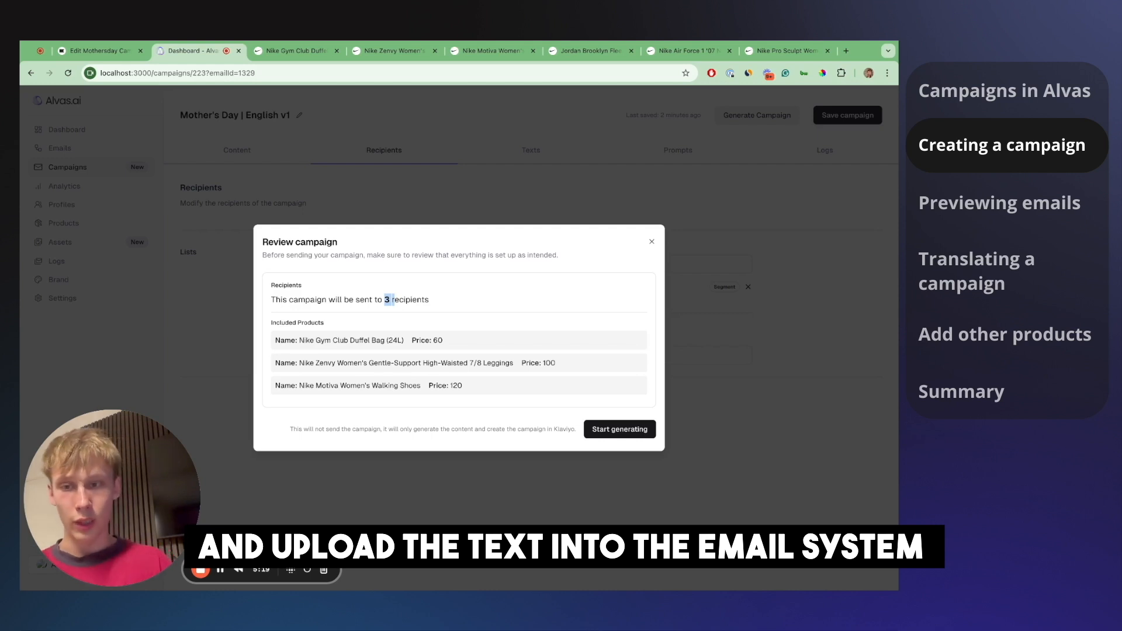
{"action": "left_click", "coordinate": [387, 302]}
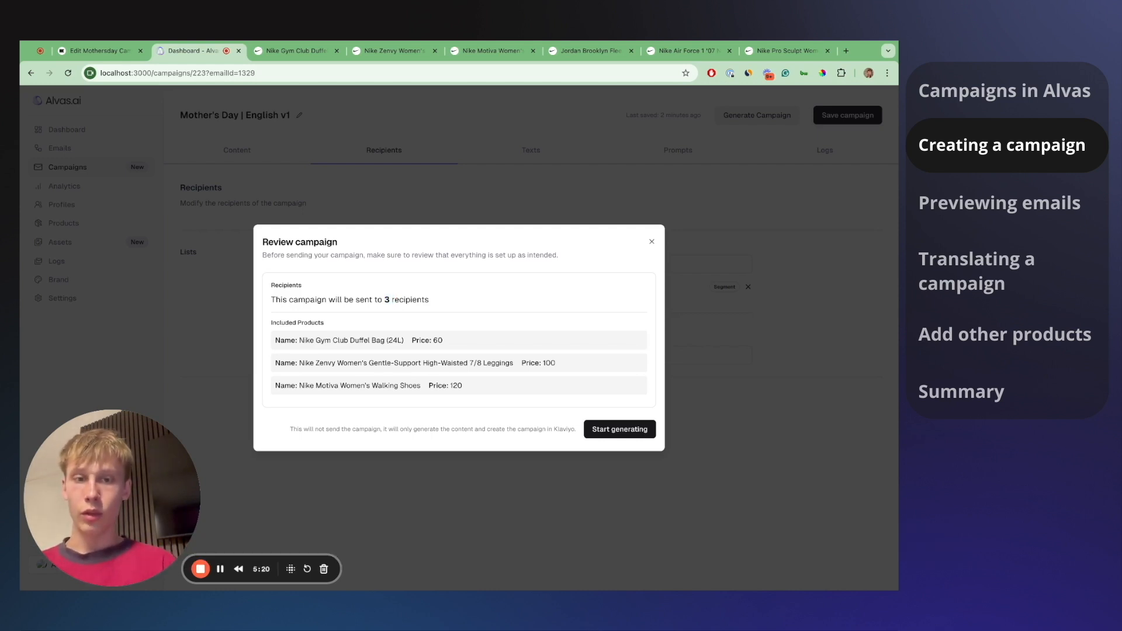
{"action": "left_click", "coordinate": [393, 301]}
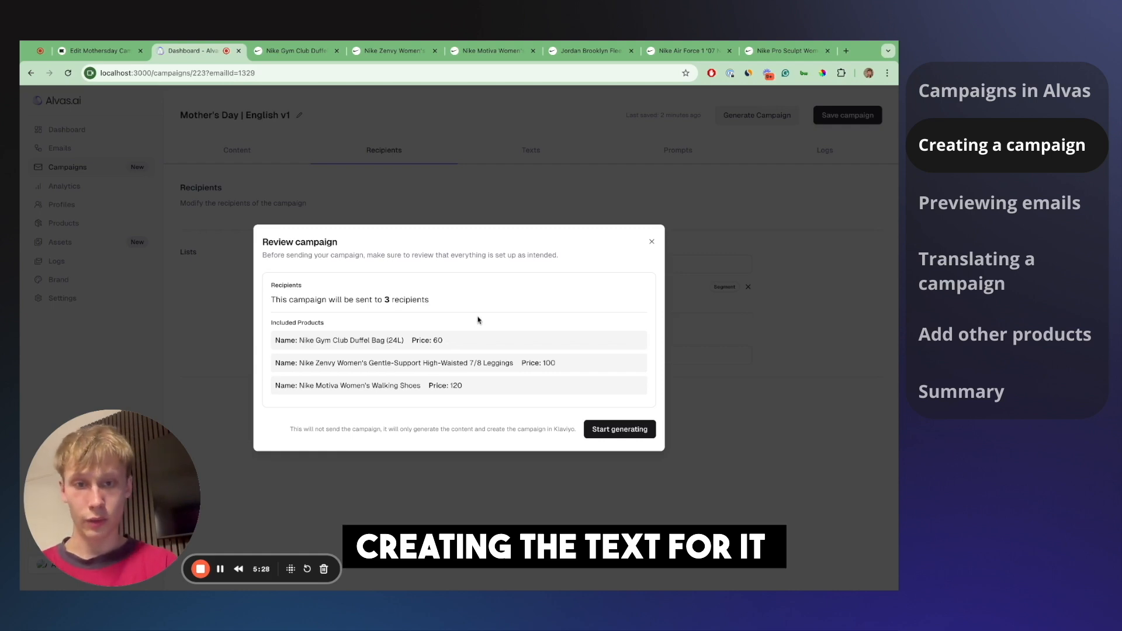
{"action": "left_click", "coordinate": [610, 429]}
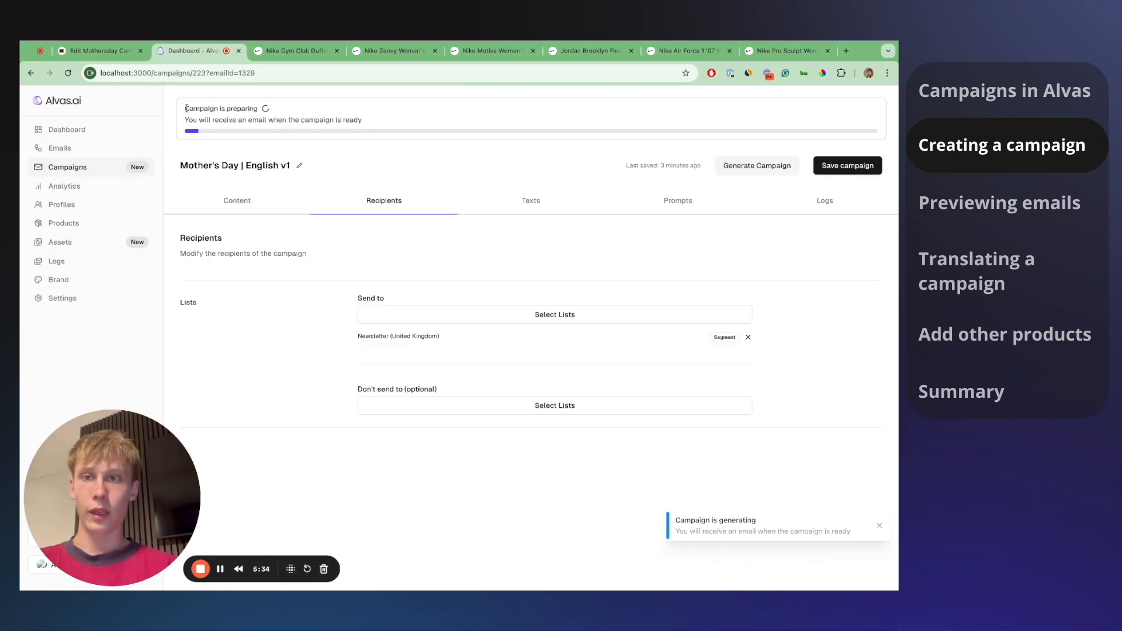
- Note the preparing banner, then reopen the Preparing Mother's Day | English V1 campaign from the list
{"action": "left_click_drag", "start_coordinate": [207, 107], "coordinate": [250, 109]}
{"action": "left_click", "coordinate": [263, 117]}
{"action": "left_click", "coordinate": [250, 110]}
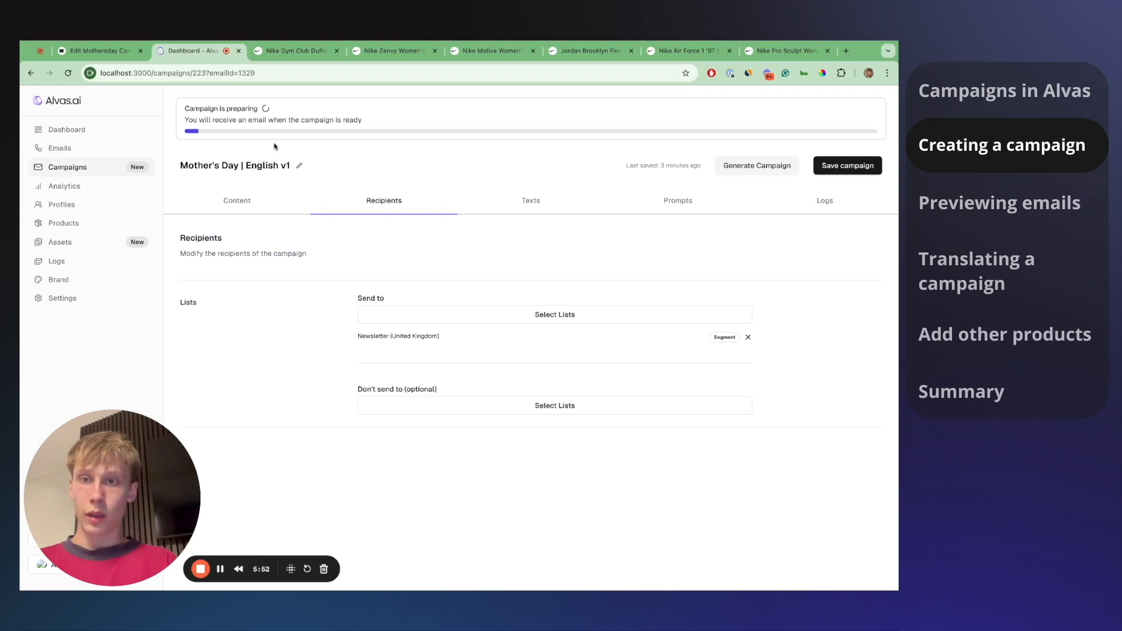
{"action": "left_click", "coordinate": [88, 166]}
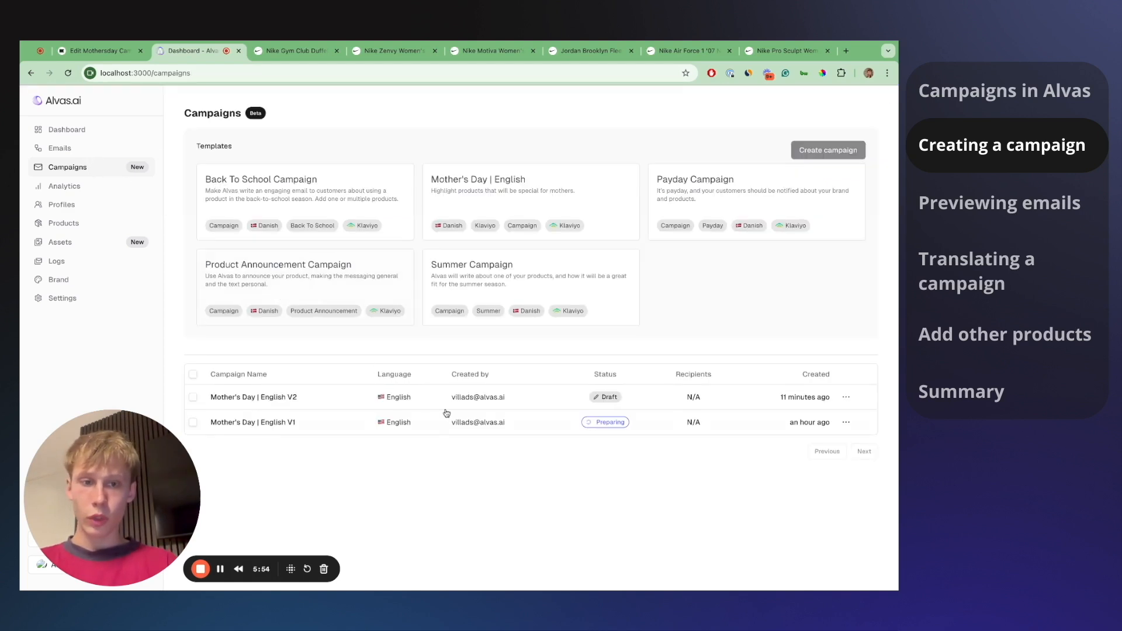
{"action": "left_click", "coordinate": [608, 427]}
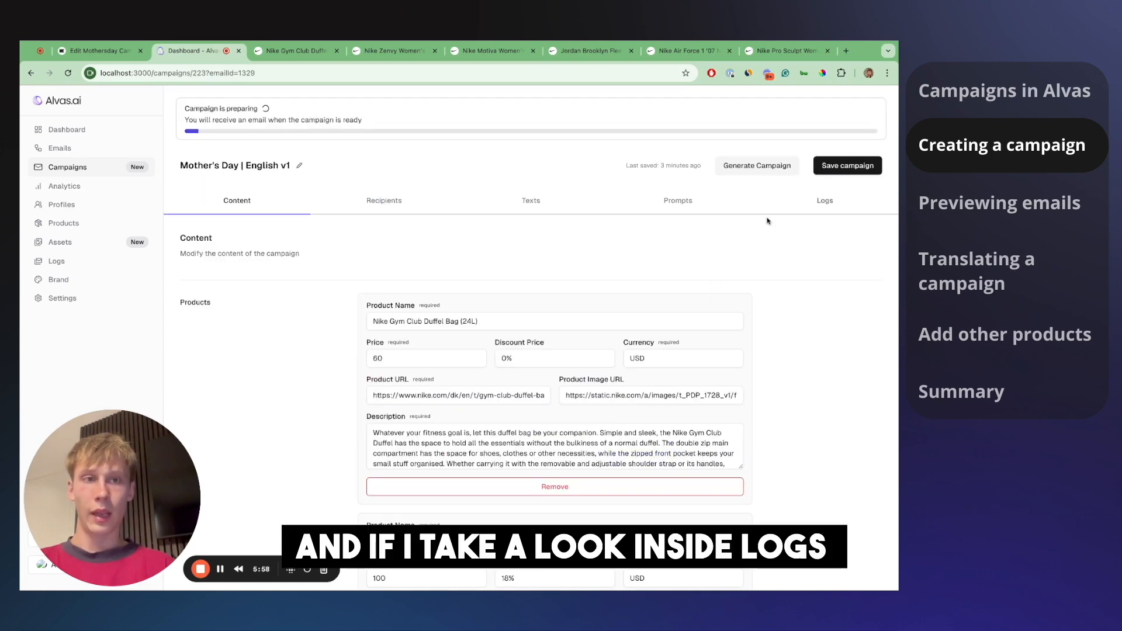
- Check the campaign logs showing the new emails generating, then return to the Campaigns list
{"action": "left_click", "coordinate": [813, 214]}
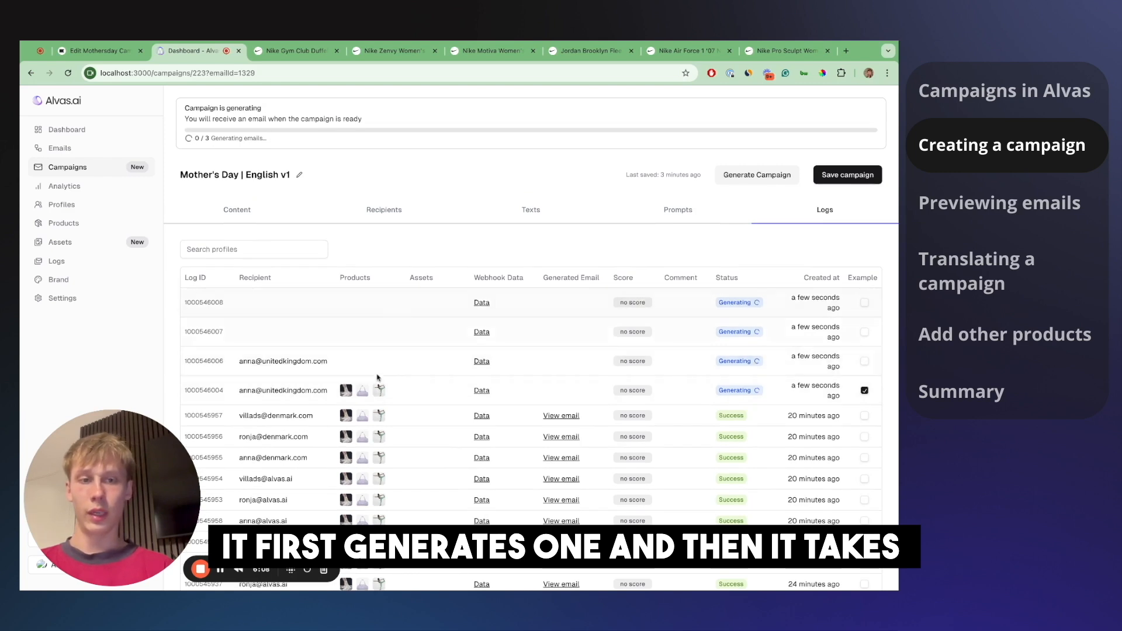
{"action": "left_click_drag", "start_coordinate": [277, 143], "coordinate": [207, 108]}
{"action": "left_click", "coordinate": [198, 108]}
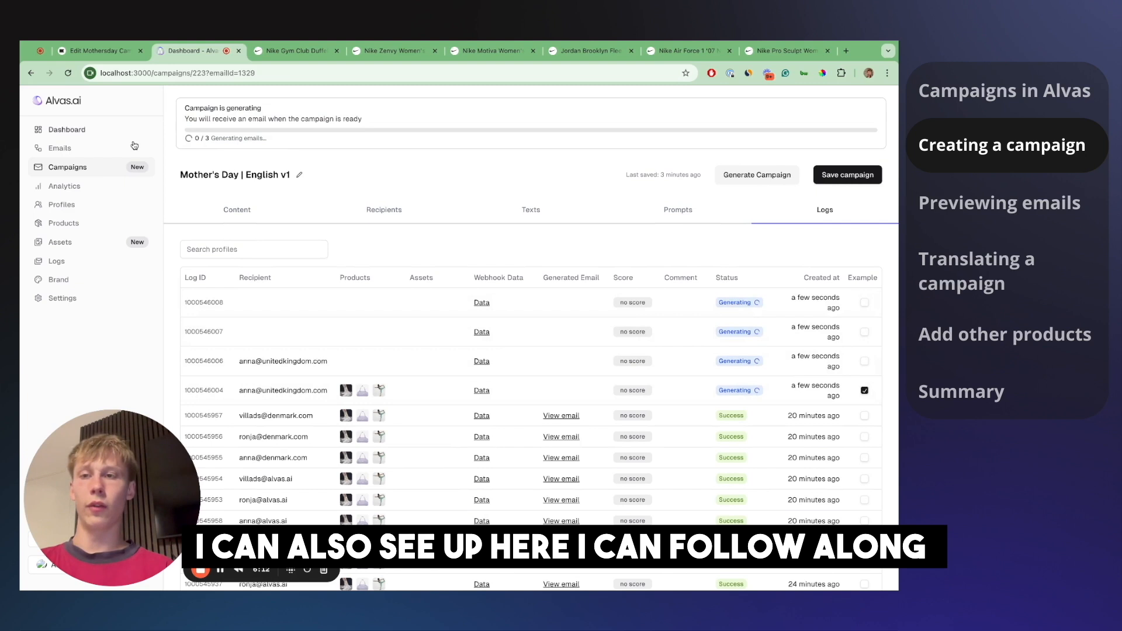
{"action": "left_click", "coordinate": [124, 167]}
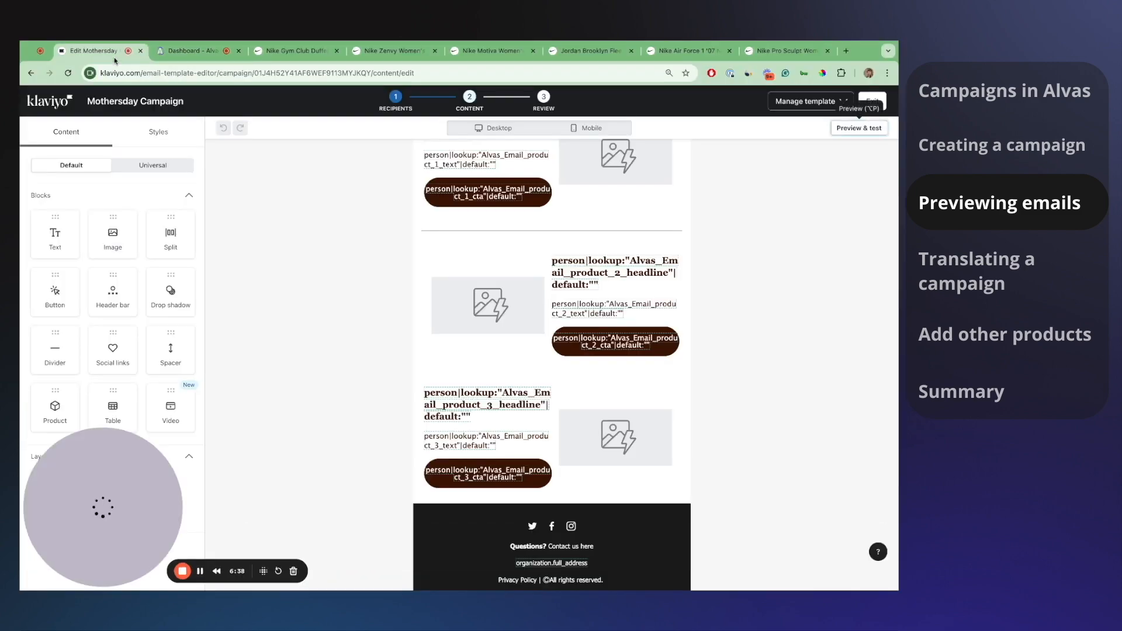
- Scroll to the top of the Klaviyo Mothersday template and open its Preview & test mode
{"action": "scroll", "coordinate": [293, 315], "scroll_direction": "up", "scroll_amount": 3}
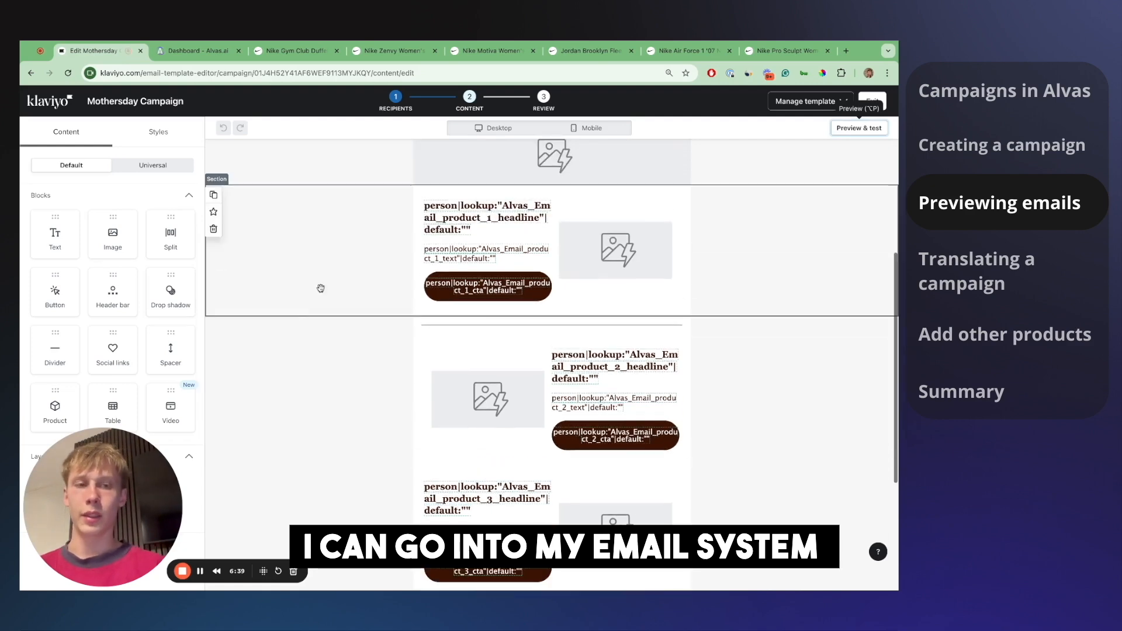
{"action": "scroll", "coordinate": [639, 231], "scroll_direction": "up", "scroll_amount": 5}
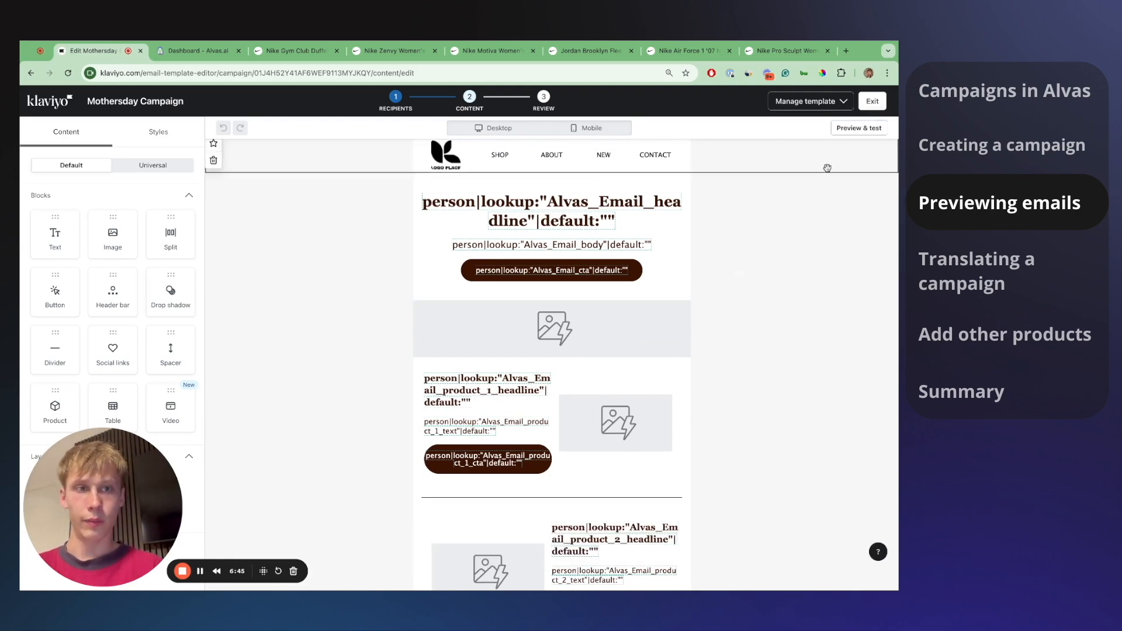
{"action": "left_click", "coordinate": [859, 128]}
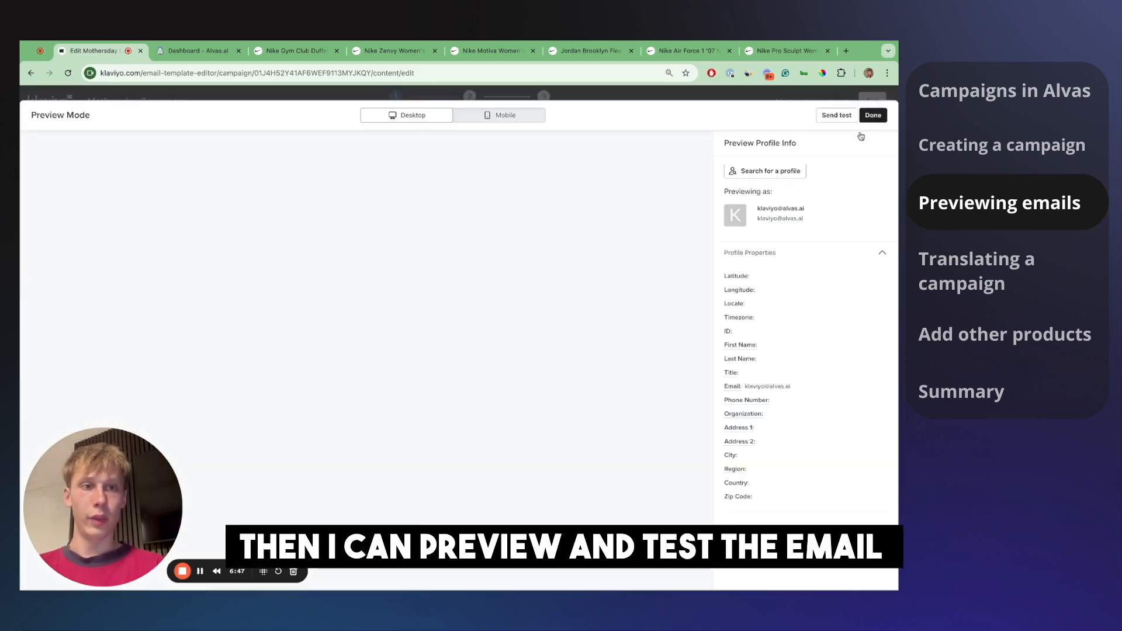
- Confirm in Alvas that Mother's Day | English V1 is 3 / 3 Ready in its logs
{"action": "left_click", "coordinate": [214, 54]}
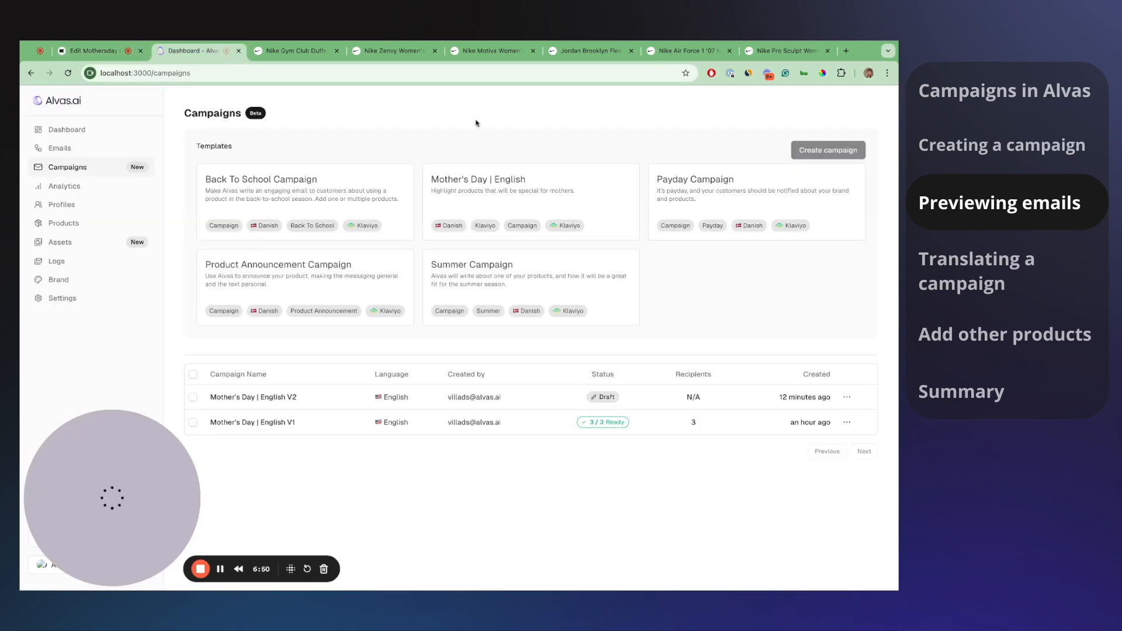
{"action": "left_click", "coordinate": [562, 424]}
{"action": "left_click", "coordinate": [817, 193]}
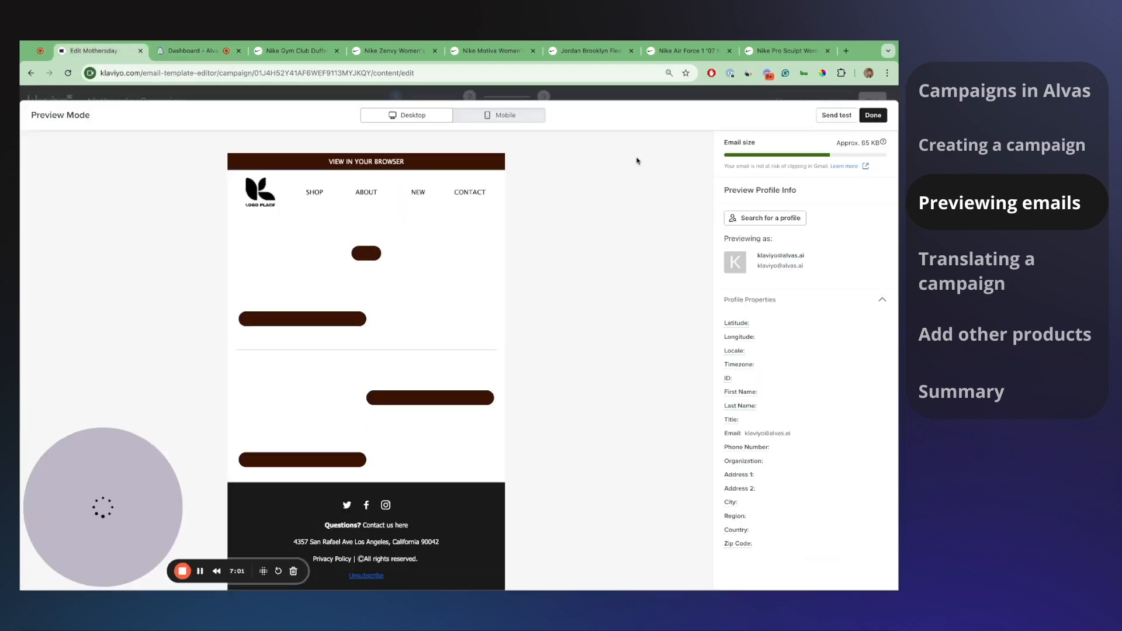
- Preview the email as the United Kingdom profile, found by searching its e-mail address
{"action": "left_click", "coordinate": [766, 171]}
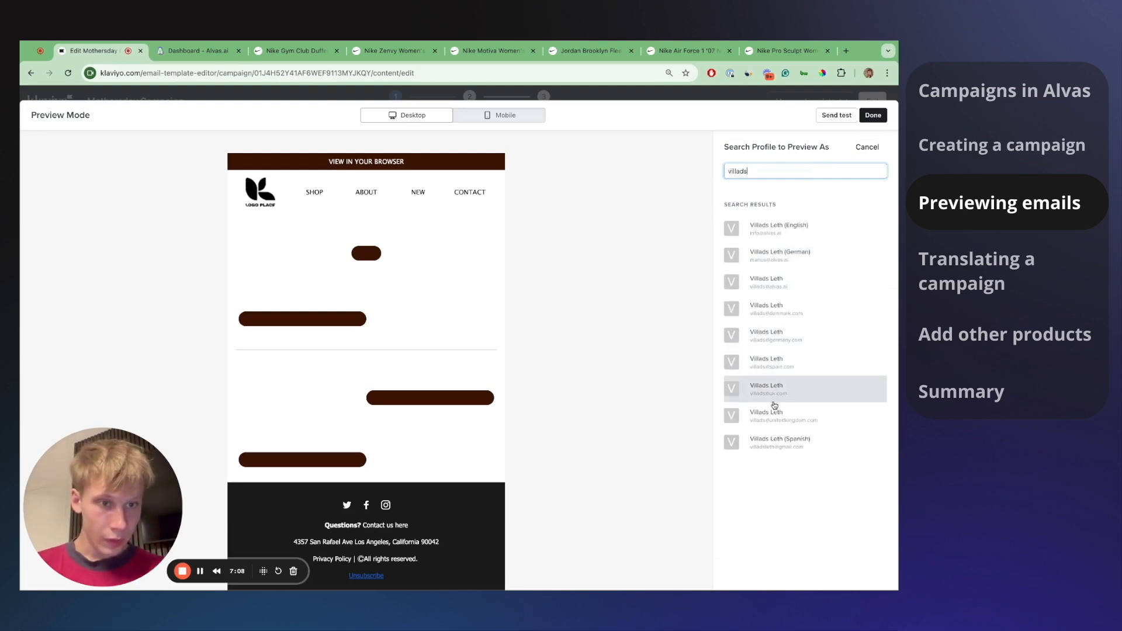
{"action": "left_click", "coordinate": [774, 415]}
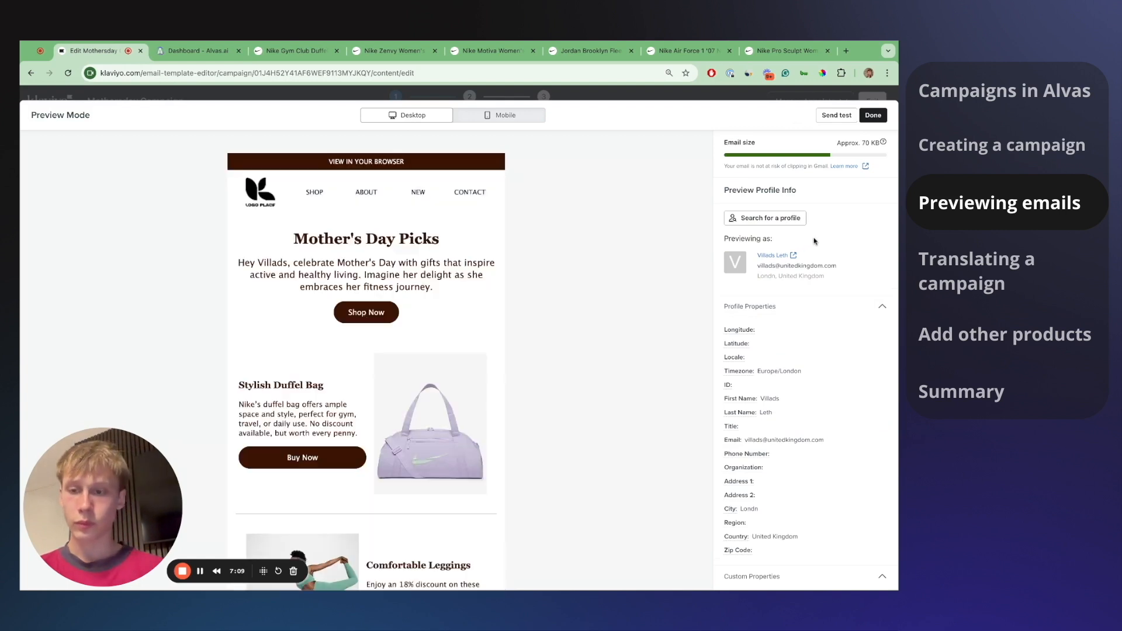
- Scroll through the rendered Mother's Day Picks email, highlighting its headline and personalised greeting
{"action": "scroll", "coordinate": [576, 278], "scroll_direction": "down", "scroll_amount": 1}
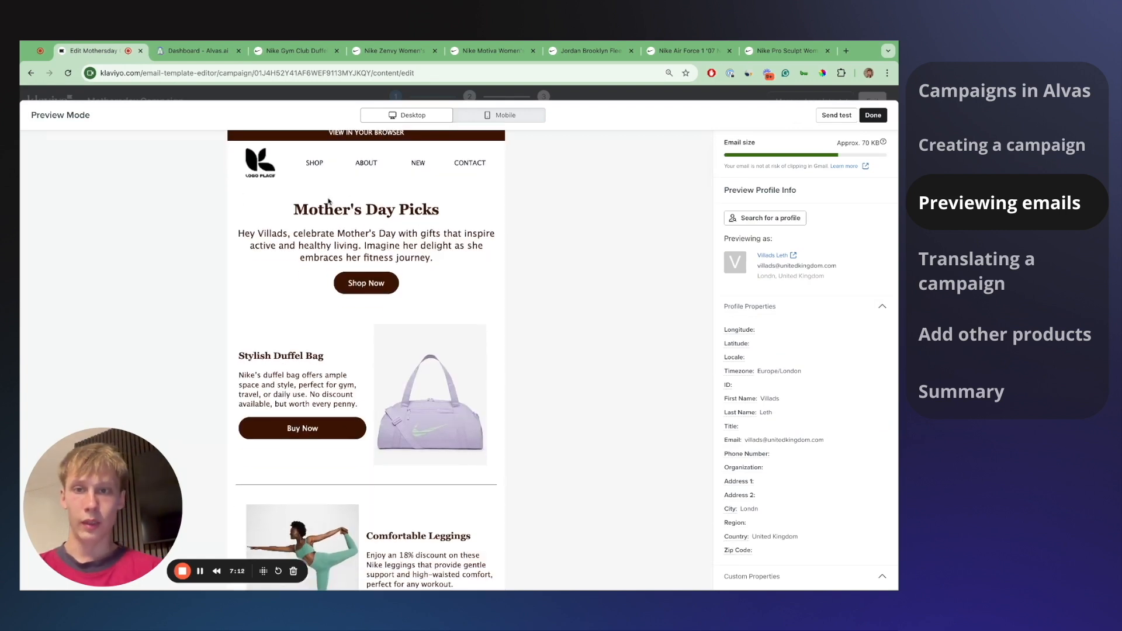
{"action": "left_click_drag", "start_coordinate": [294, 204], "coordinate": [422, 209]}
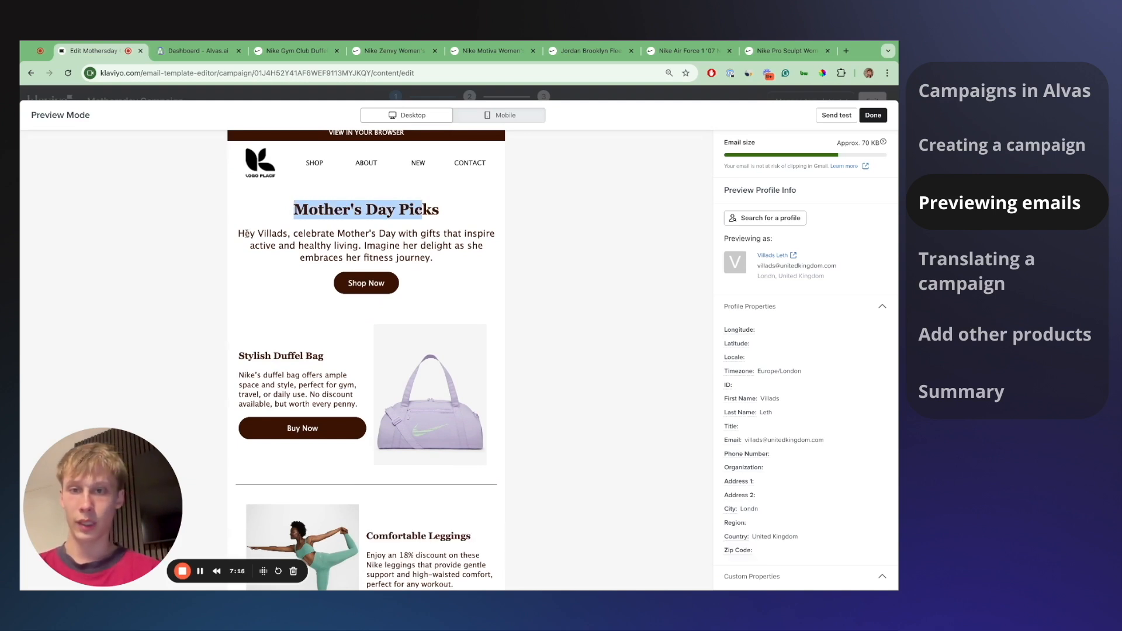
{"action": "double_click", "coordinate": [246, 233]}
{"action": "key", "text": "alt+shift+Right"}
{"action": "key", "text": "alt+shift+Right"}
{"action": "left_click", "coordinate": [330, 235]}
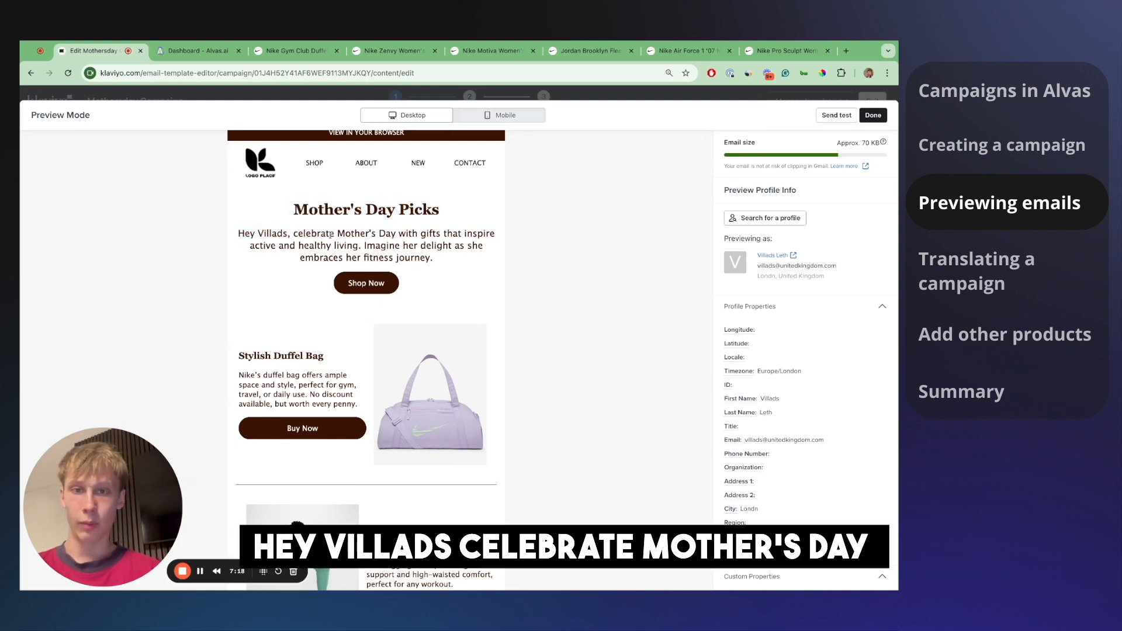
{"action": "scroll", "coordinate": [335, 244], "scroll_direction": "down", "scroll_amount": 1}
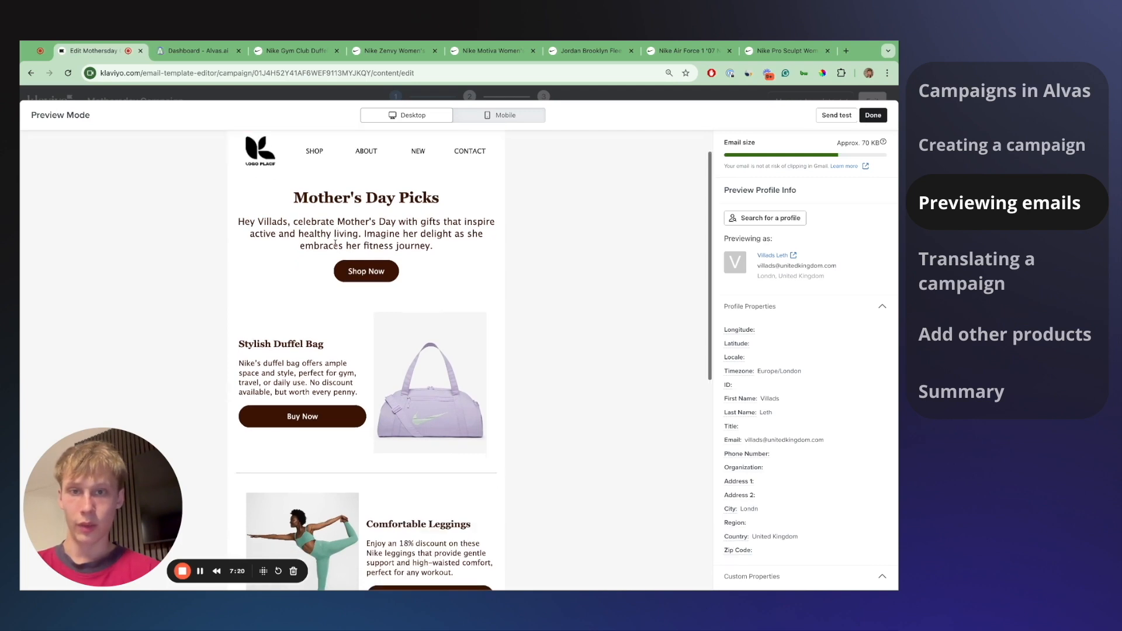
{"action": "scroll", "coordinate": [328, 234], "scroll_direction": "down", "scroll_amount": 1}
{"action": "scroll", "coordinate": [328, 233], "scroll_direction": "down", "scroll_amount": 1}
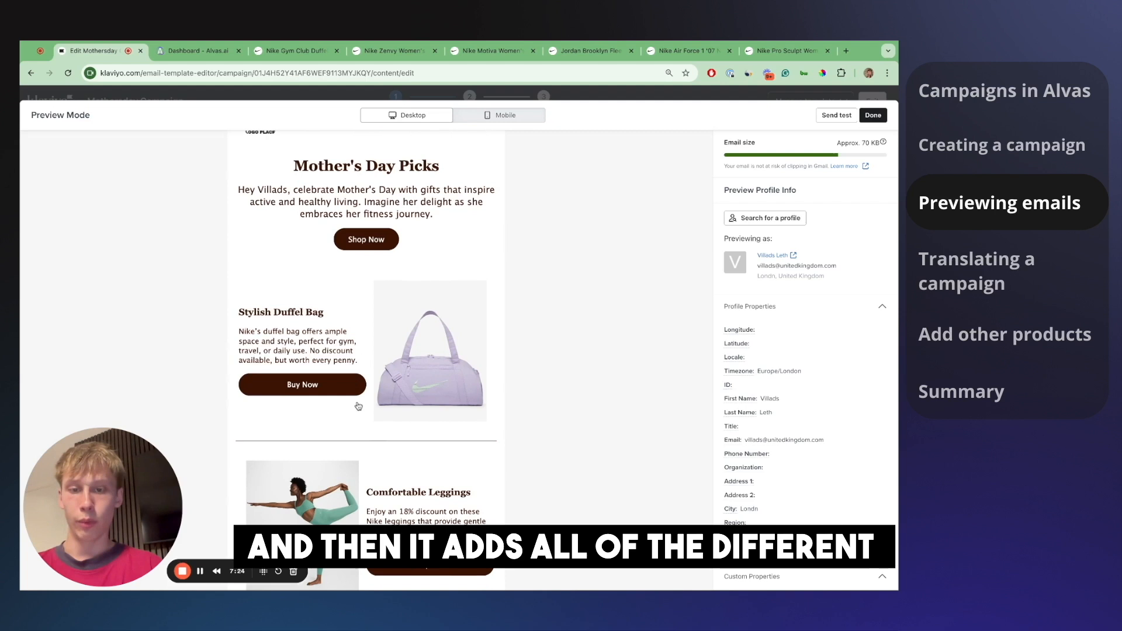
{"action": "scroll", "coordinate": [358, 406], "scroll_direction": "down", "scroll_amount": 3}
{"action": "scroll", "coordinate": [369, 504], "scroll_direction": "down", "scroll_amount": 2}
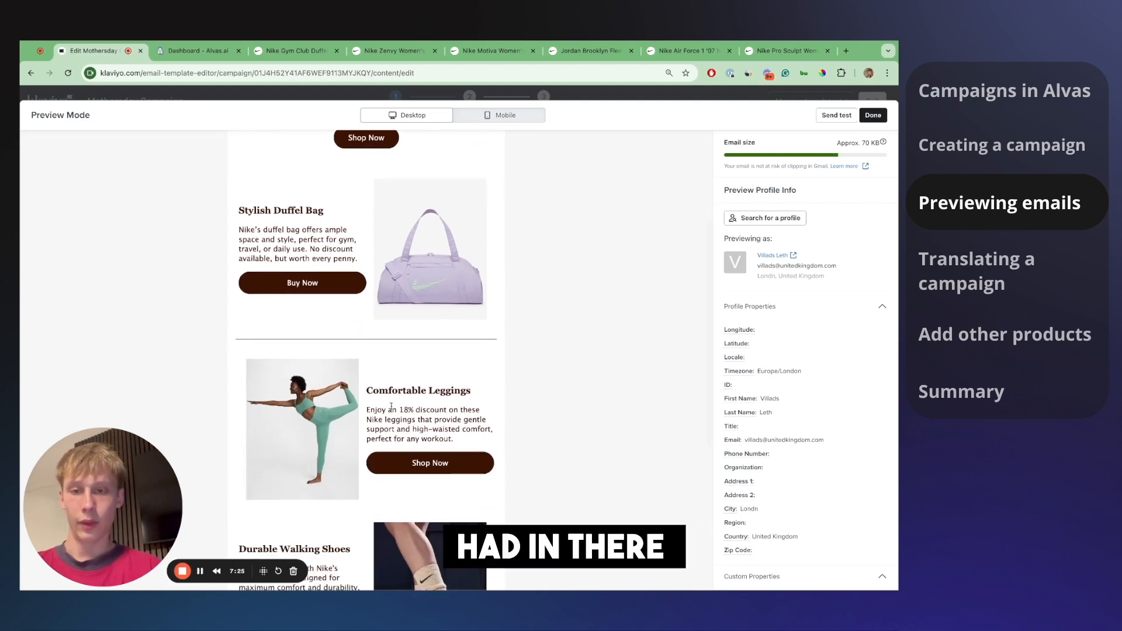
{"action": "scroll", "coordinate": [375, 484], "scroll_direction": "down", "scroll_amount": 1}
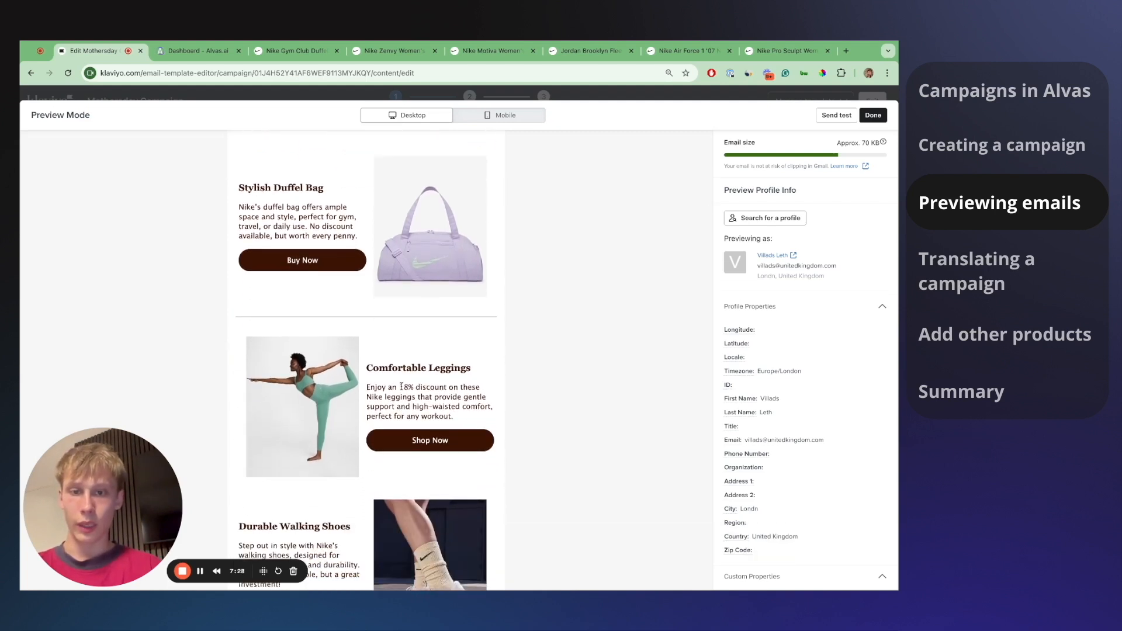
- Highlight the 18% off discount on the Nike Zenvy leggings product page
{"action": "left_click", "coordinate": [393, 51]}
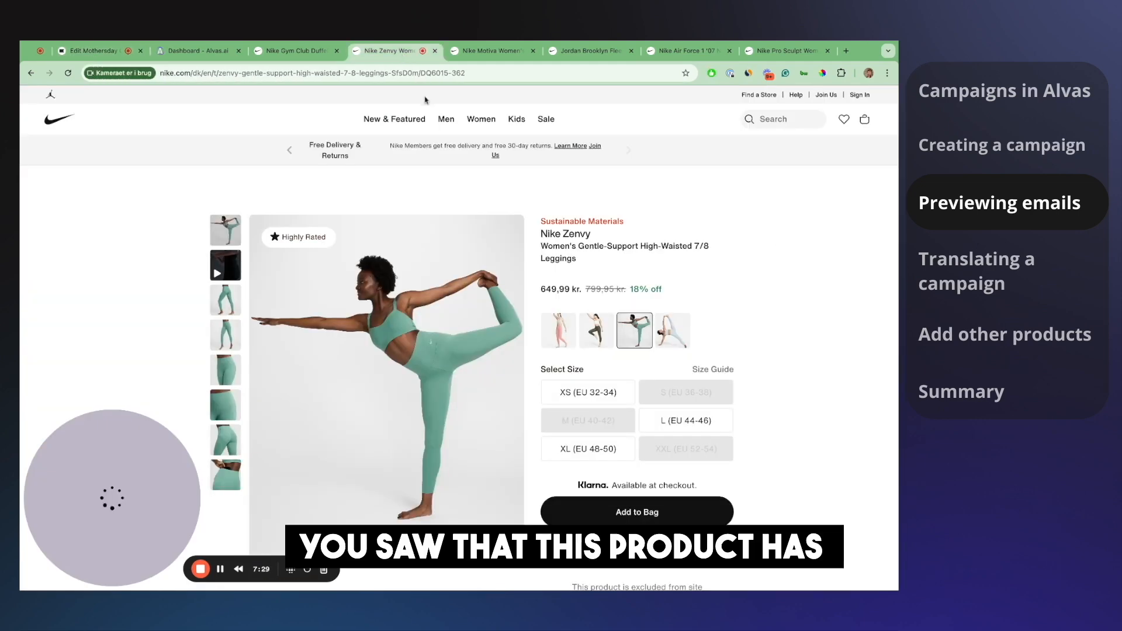
{"action": "left_click_drag", "start_coordinate": [584, 246], "coordinate": [541, 235]}
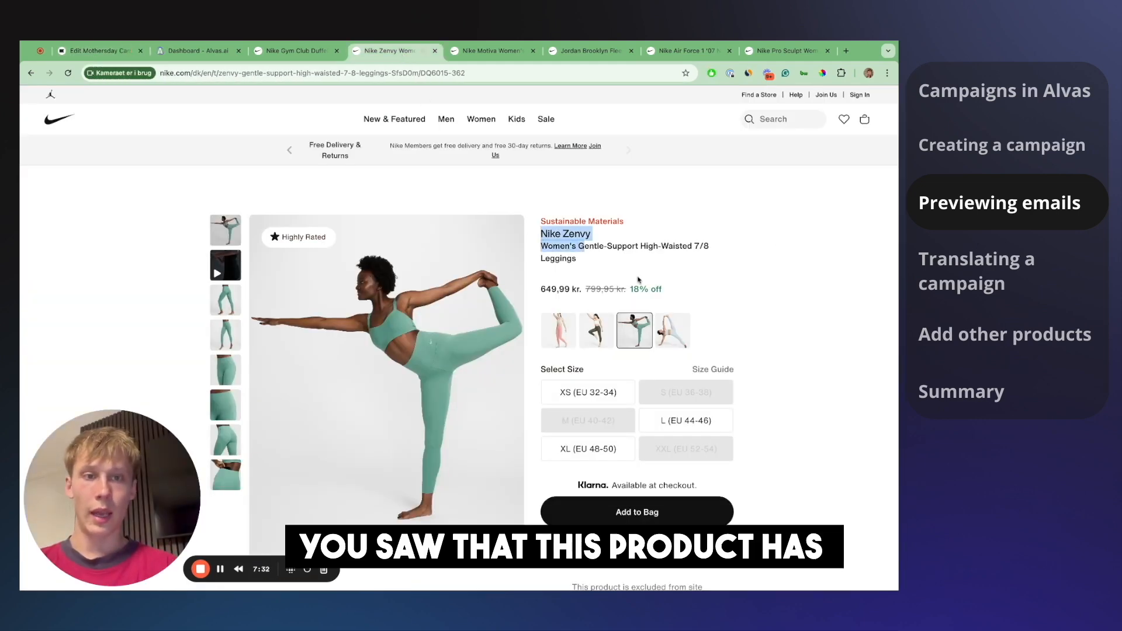
{"action": "left_click_drag", "start_coordinate": [662, 289], "coordinate": [630, 287]}
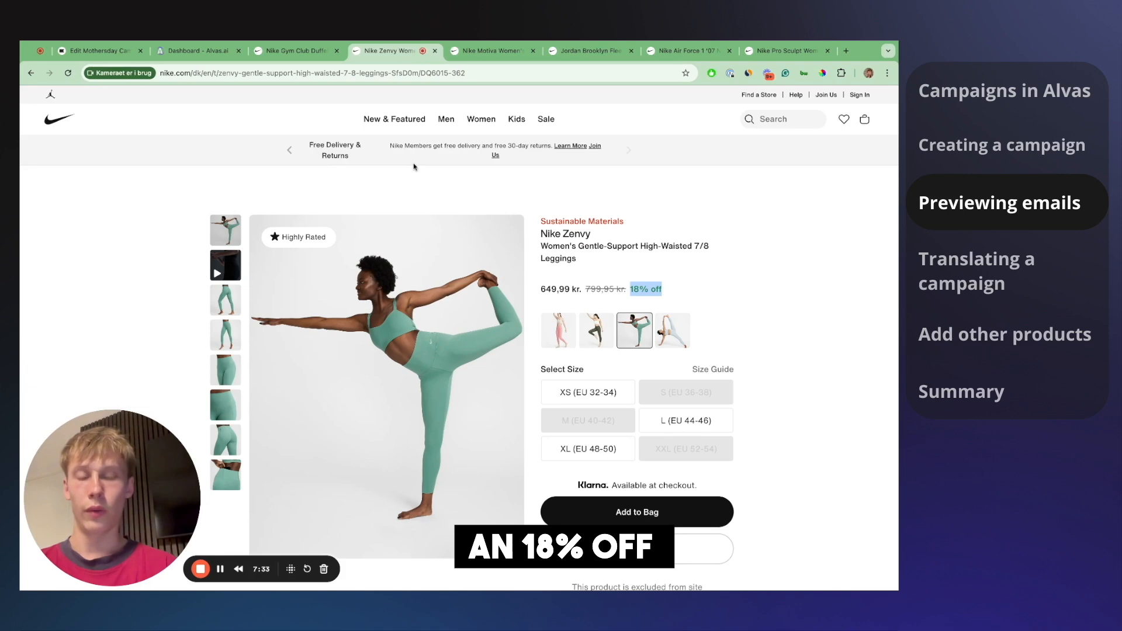
- Match it to the leggings' 18% Discount Price in the Alvas campaign content, then return to Klaviyo
{"action": "left_click", "coordinate": [193, 51]}
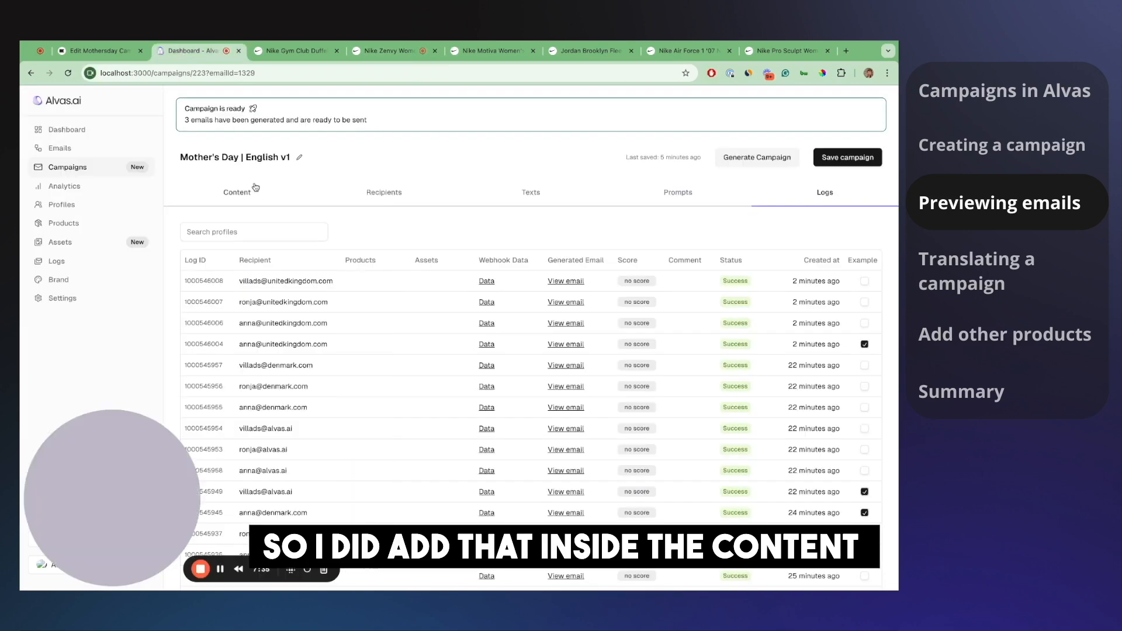
{"action": "left_click", "coordinate": [236, 192]}
{"action": "scroll", "coordinate": [454, 406], "scroll_direction": "down", "scroll_amount": 2}
{"action": "left_click", "coordinate": [515, 453]}
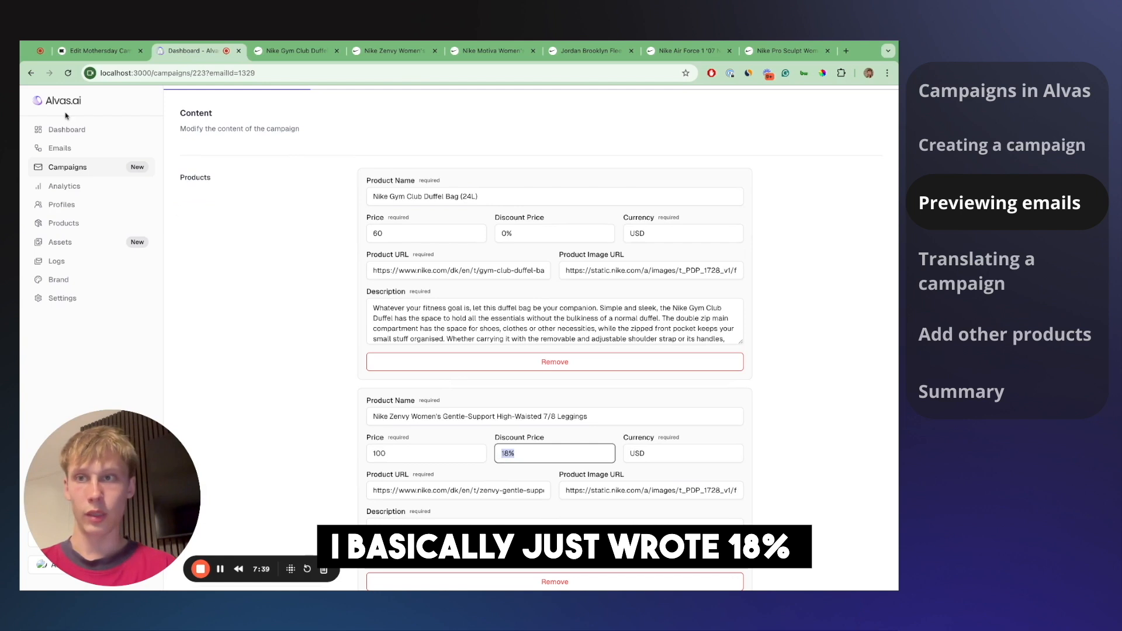
{"action": "left_click", "coordinate": [104, 51]}
{"action": "scroll", "coordinate": [391, 353], "scroll_direction": "down", "scroll_amount": 1}
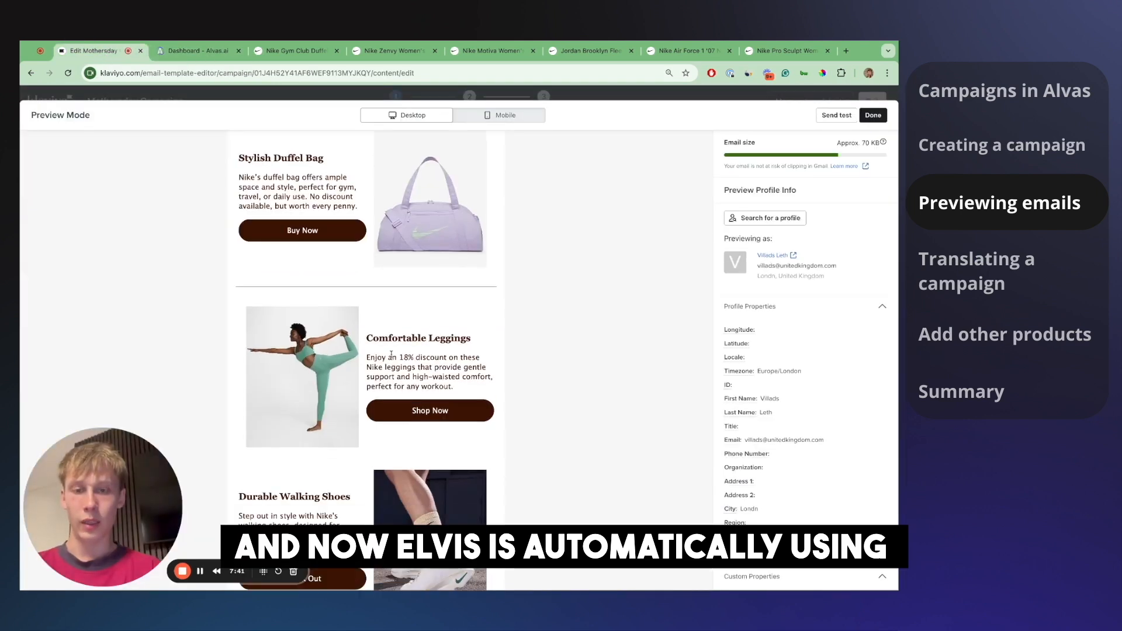
{"action": "scroll", "coordinate": [389, 368], "scroll_direction": "down", "scroll_amount": 1}
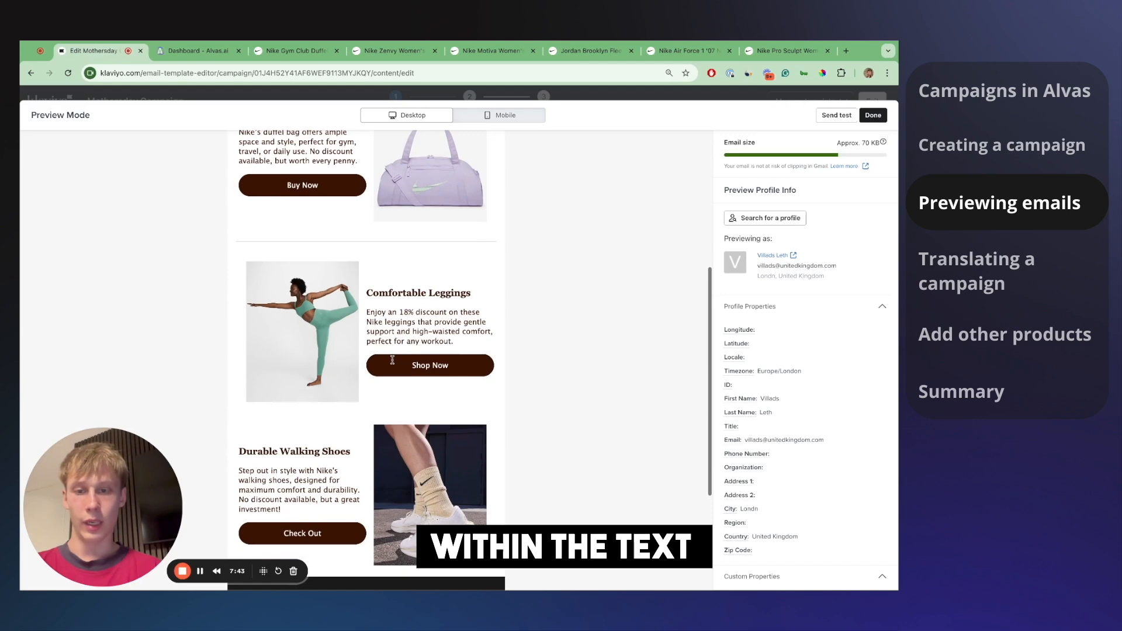
{"action": "scroll", "coordinate": [392, 360], "scroll_direction": "down", "scroll_amount": 1}
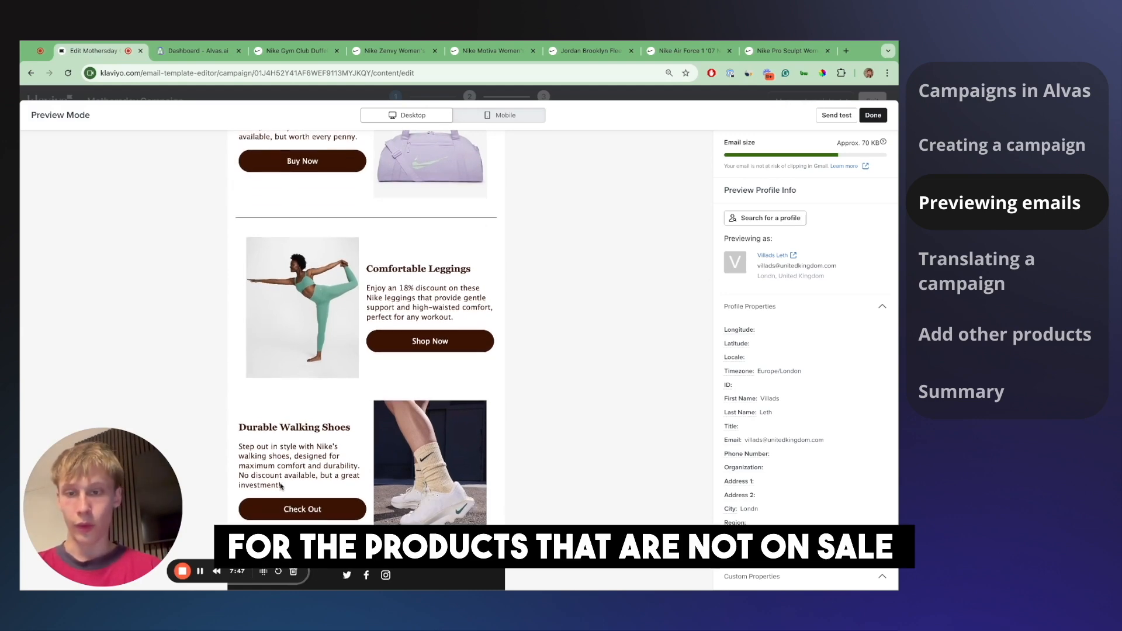
{"action": "mouse_move", "coordinate": [281, 488]}
{"action": "left_mouse_down"}
{"action": "mouse_move", "coordinate": [238, 492]}
{"action": "mouse_move", "coordinate": [239, 474]}
{"action": "mouse_move", "coordinate": [281, 486]}
{"action": "left_mouse_up"}
{"action": "left_click", "coordinate": [239, 473]}
{"action": "left_click", "coordinate": [297, 485]}
{"action": "scroll", "coordinate": [297, 484], "scroll_direction": "up", "scroll_amount": 4}
{"action": "scroll", "coordinate": [297, 485], "scroll_direction": "down", "scroll_amount": 3}
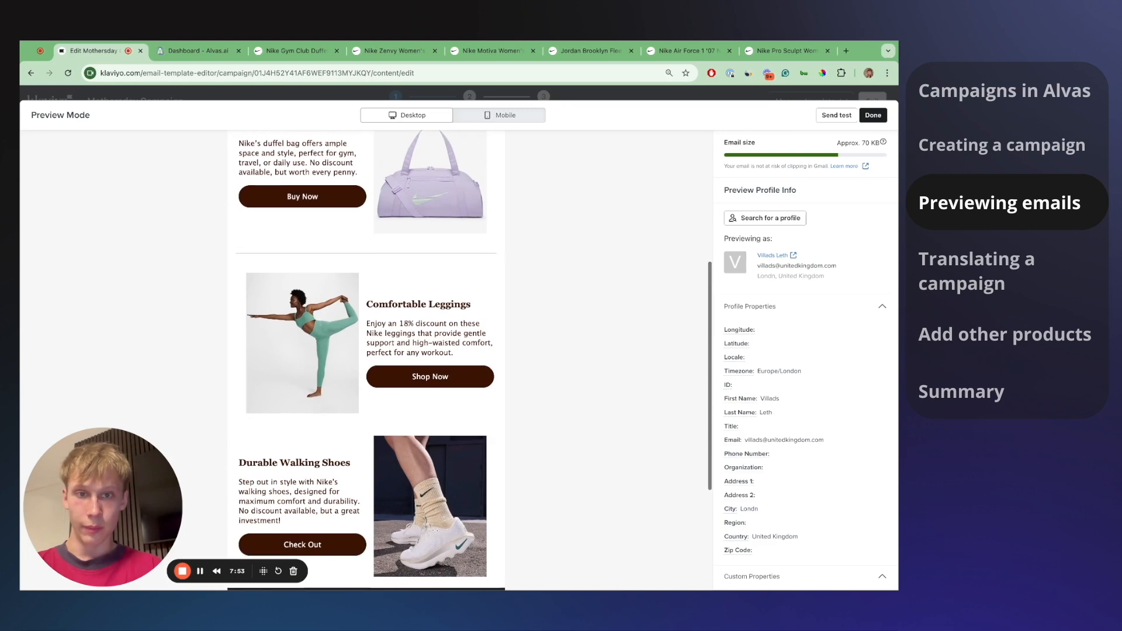
{"action": "scroll", "coordinate": [365, 360], "scroll_direction": "up", "scroll_amount": 5}
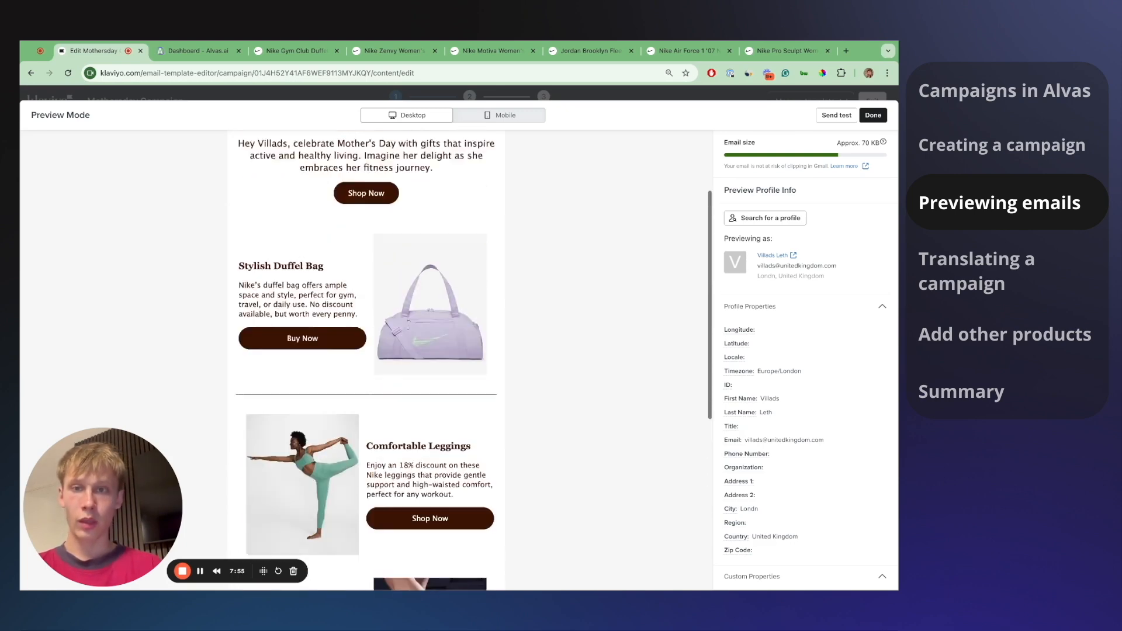
{"action": "scroll", "coordinate": [427, 403], "scroll_direction": "up", "scroll_amount": 1}
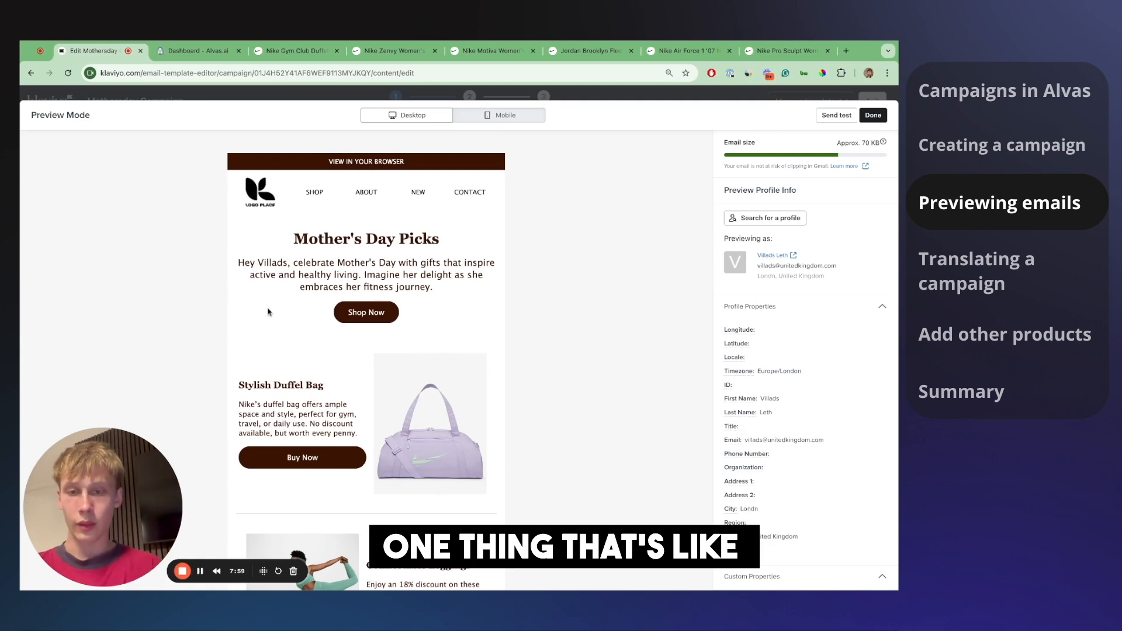
{"action": "mouse_move", "coordinate": [239, 262]}
{"action": "left_mouse_down"}
{"action": "mouse_move", "coordinate": [376, 262]}
{"action": "mouse_move", "coordinate": [365, 275]}
{"action": "mouse_move", "coordinate": [452, 268]}
{"action": "left_mouse_up"}
{"action": "left_click", "coordinate": [239, 262]}
{"action": "left_click", "coordinate": [326, 261]}
{"action": "scroll", "coordinate": [314, 261], "scroll_direction": "down", "scroll_amount": 1}
{"action": "left_click", "coordinate": [364, 268]}
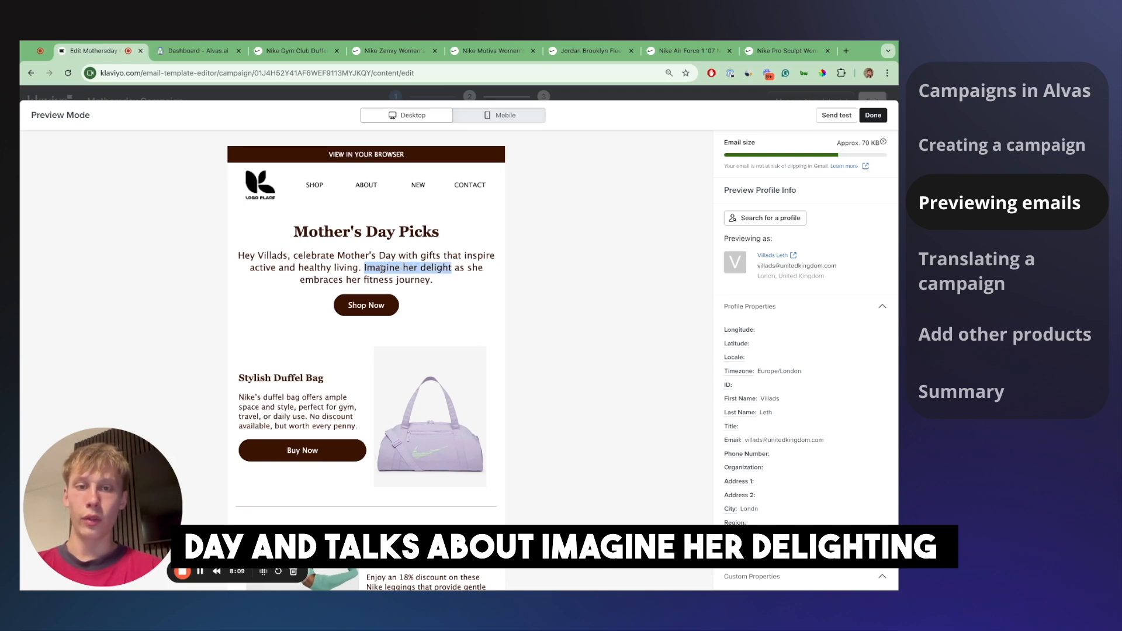
{"action": "left_click_drag", "start_coordinate": [464, 268], "coordinate": [419, 268]}
{"action": "left_click", "coordinate": [435, 281]}
{"action": "double_click", "coordinate": [393, 269]}
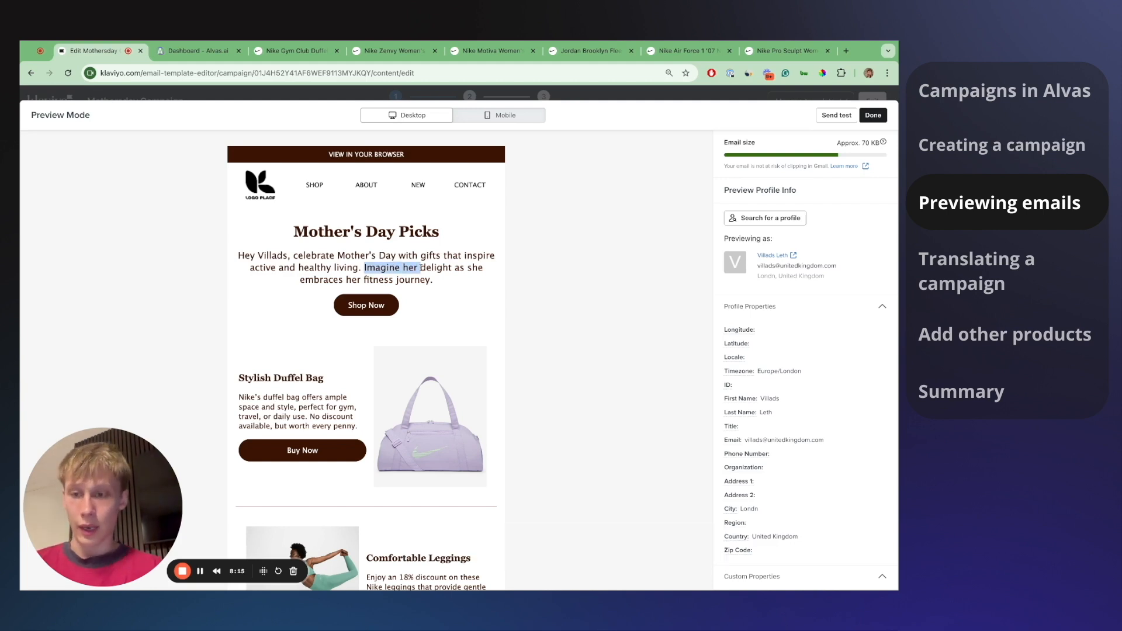
- Preview the email as a second UK profile found by searching 'an'
{"action": "left_click", "coordinate": [768, 218]}
{"action": "triple_click", "coordinate": [769, 174]}
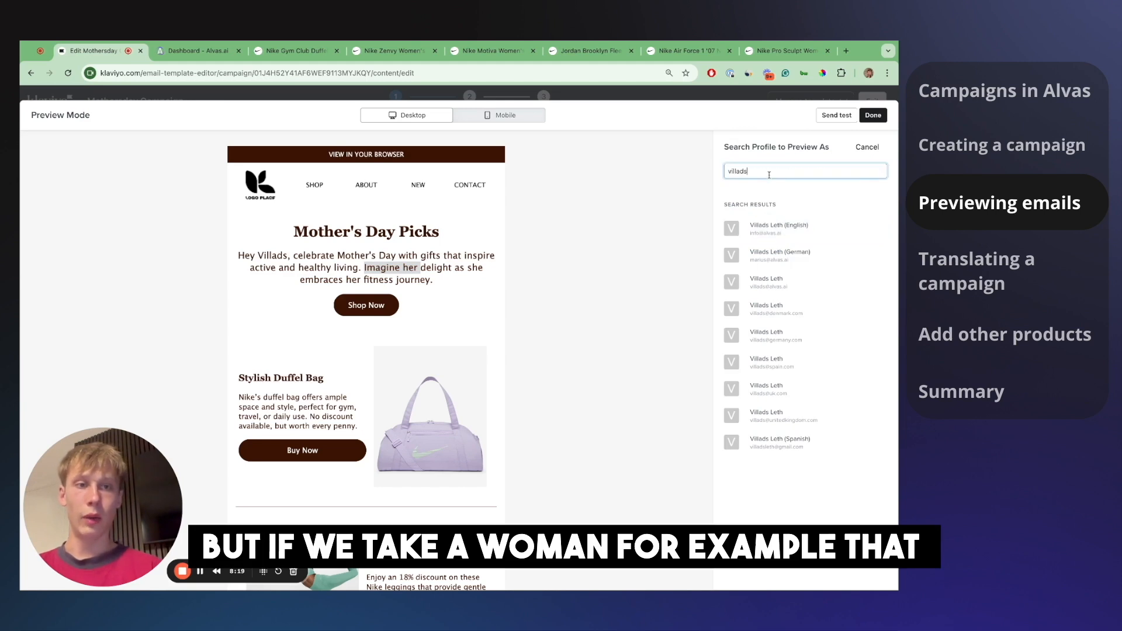
{"action": "type", "text": "anna"}
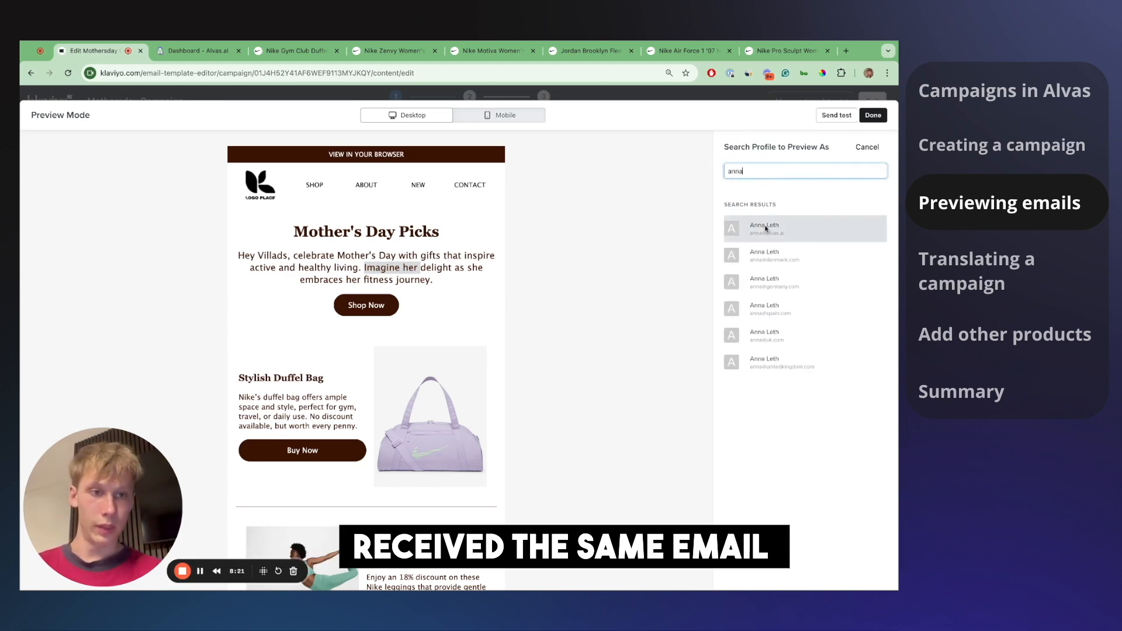
{"action": "left_click", "coordinate": [774, 362]}
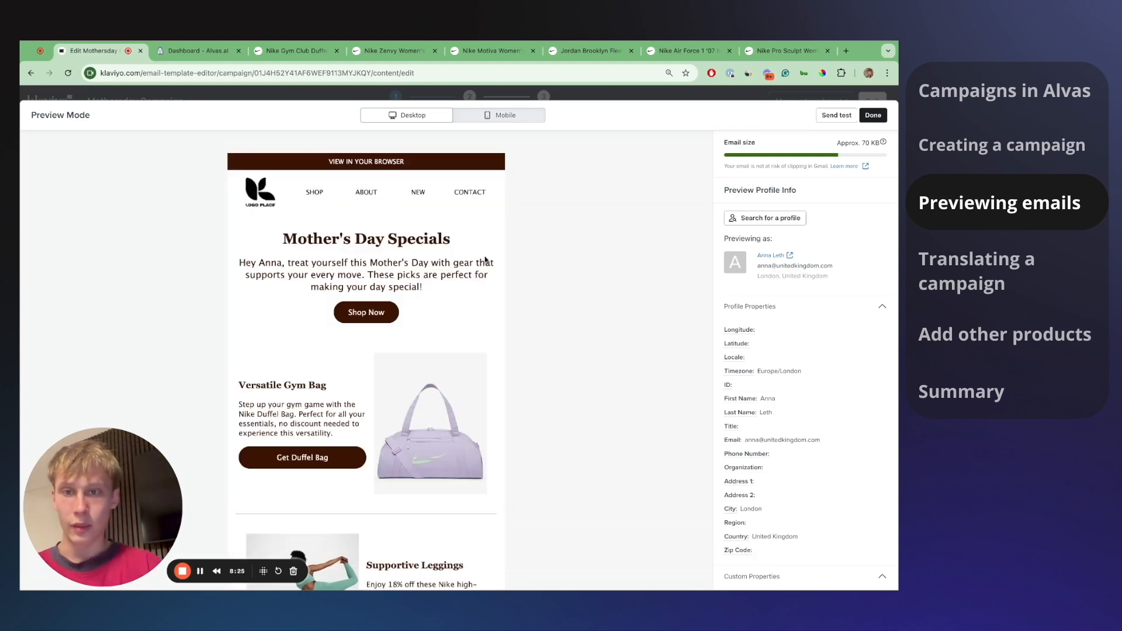
- Inspect the Mother's Day Specials heading and treat-yourself greeting in this profile's preview
{"action": "scroll", "coordinate": [437, 260], "scroll_direction": "down", "scroll_amount": 1}
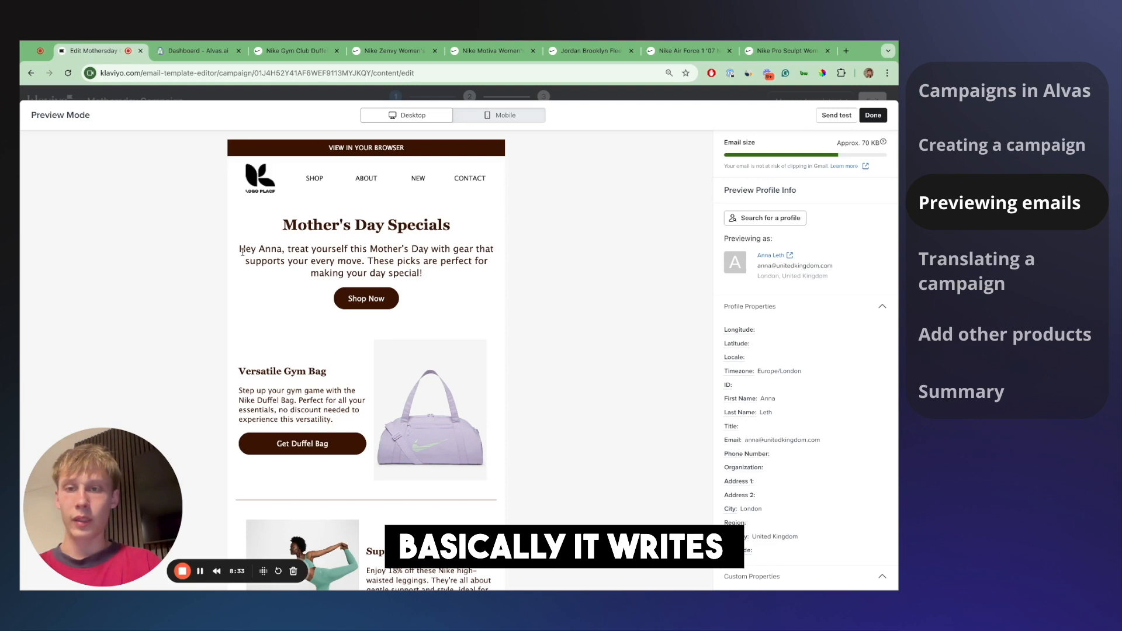
{"action": "left_click_drag", "start_coordinate": [238, 252], "coordinate": [367, 251]}
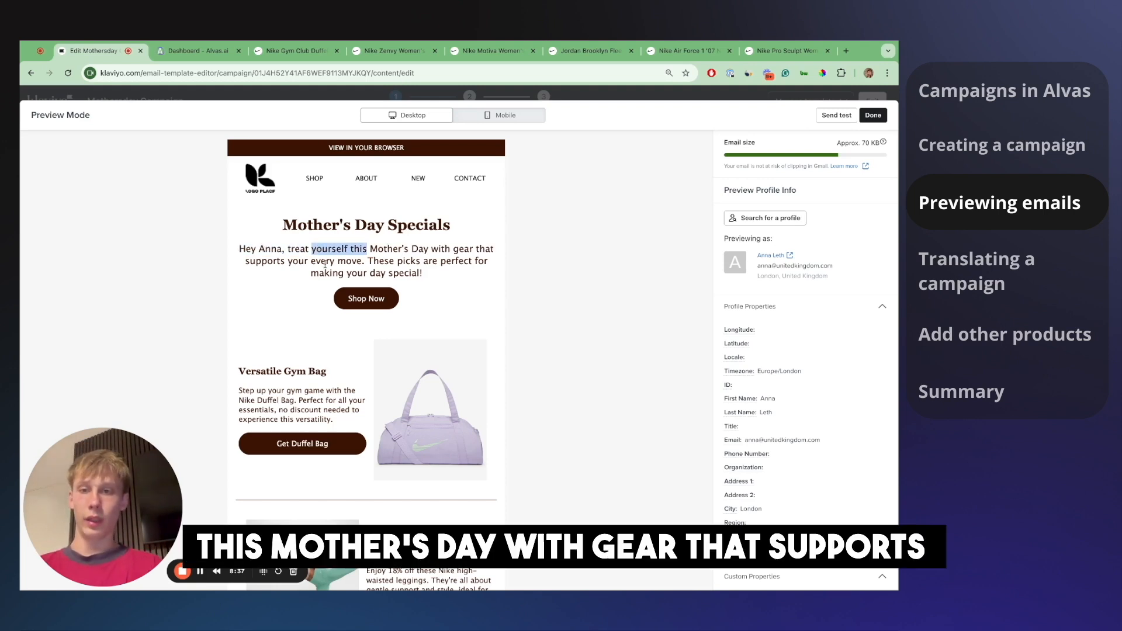
{"action": "scroll", "coordinate": [351, 264], "scroll_direction": "down", "scroll_amount": 1}
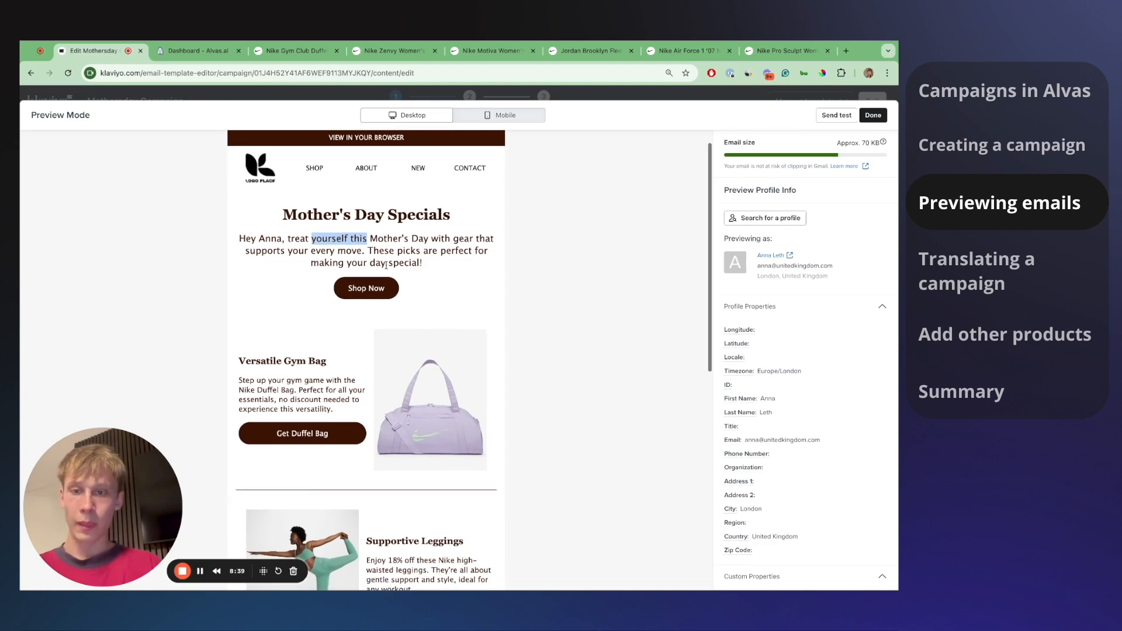
{"action": "scroll", "coordinate": [485, 248], "scroll_direction": "up", "scroll_amount": 1}
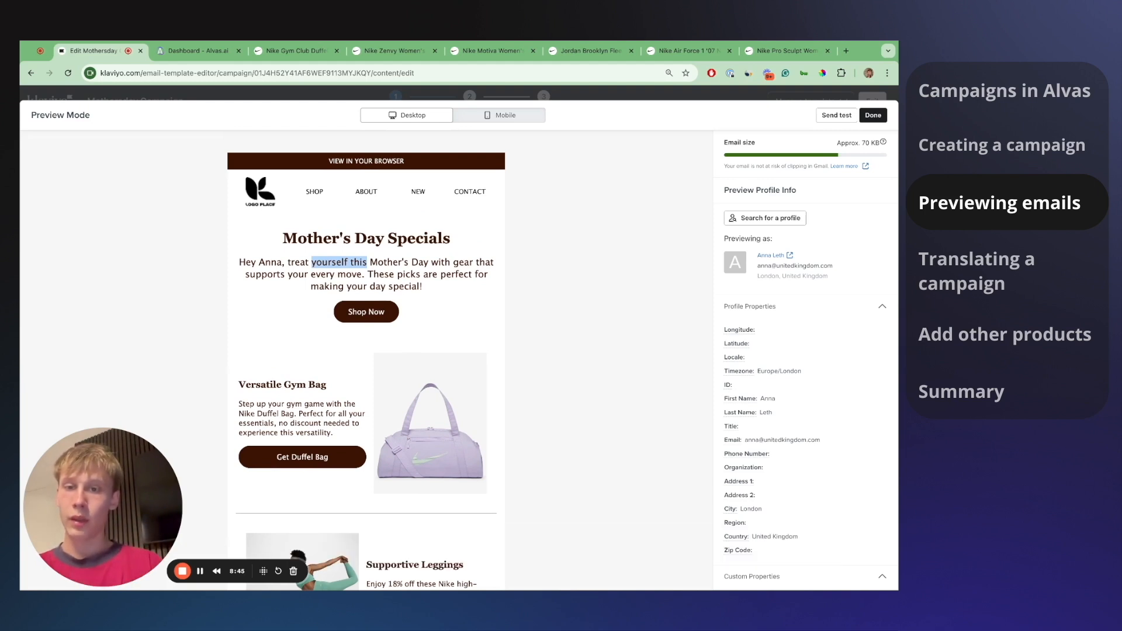
{"action": "scroll", "coordinate": [449, 268], "scroll_direction": "down", "scroll_amount": 2}
{"action": "scroll", "coordinate": [403, 302], "scroll_direction": "up", "scroll_amount": 2}
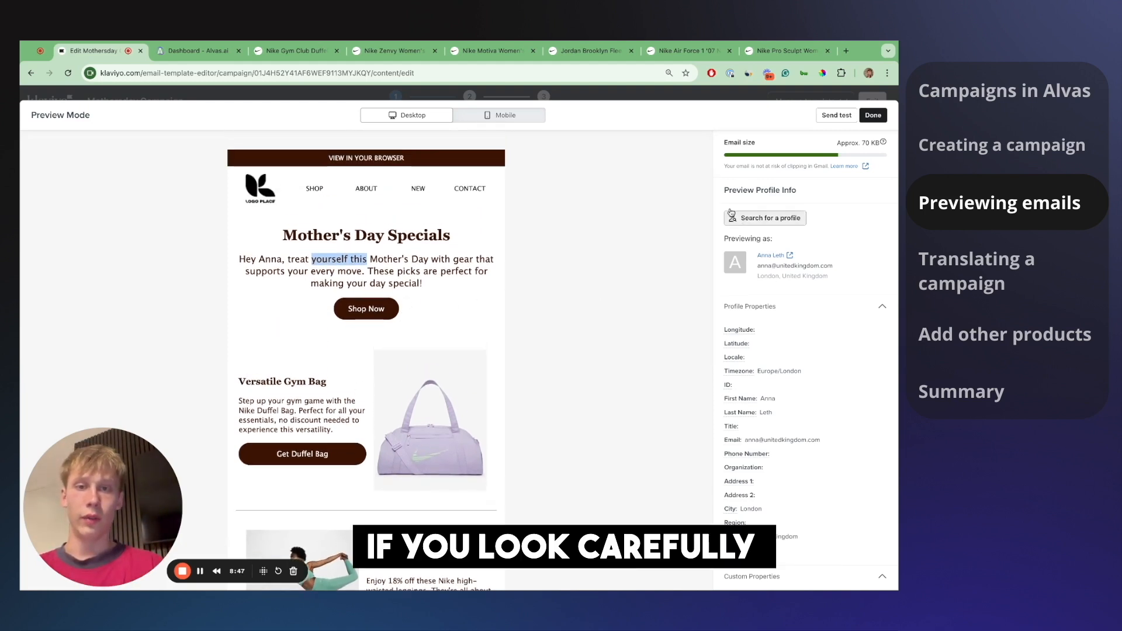
{"action": "triple_click", "coordinate": [412, 236]}
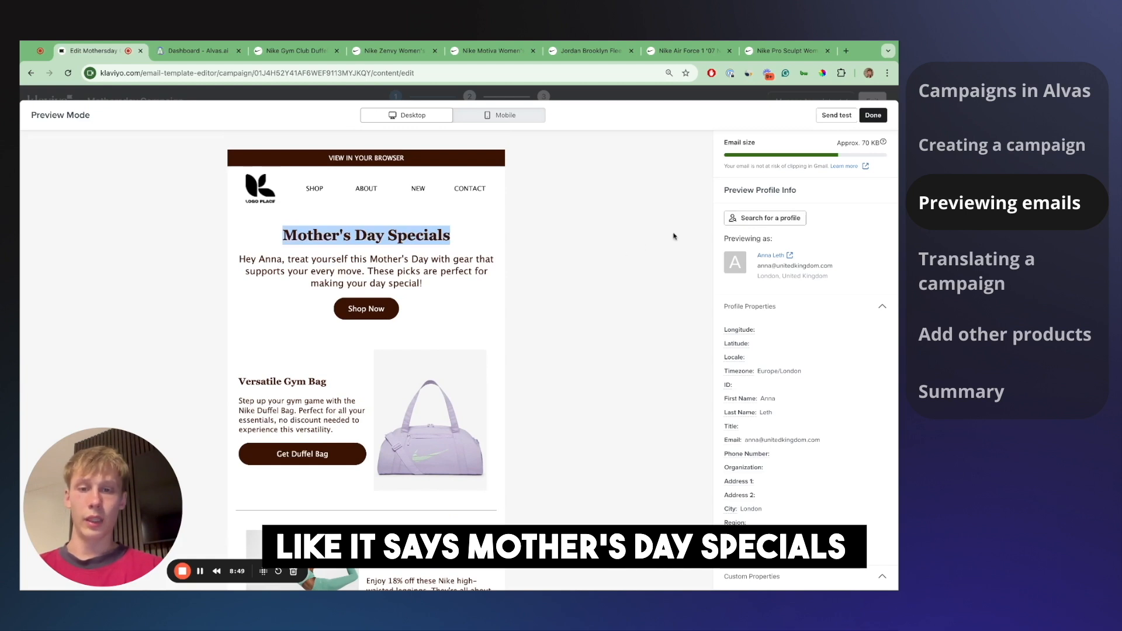
{"action": "left_click", "coordinate": [350, 381]}
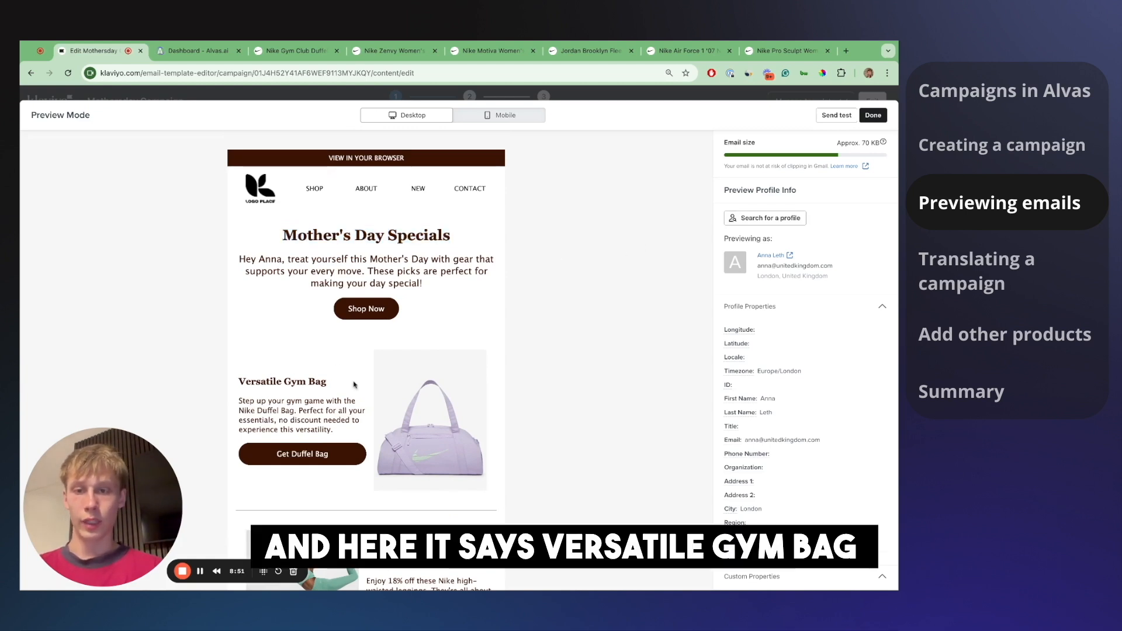
{"action": "left_click", "coordinate": [764, 221]}
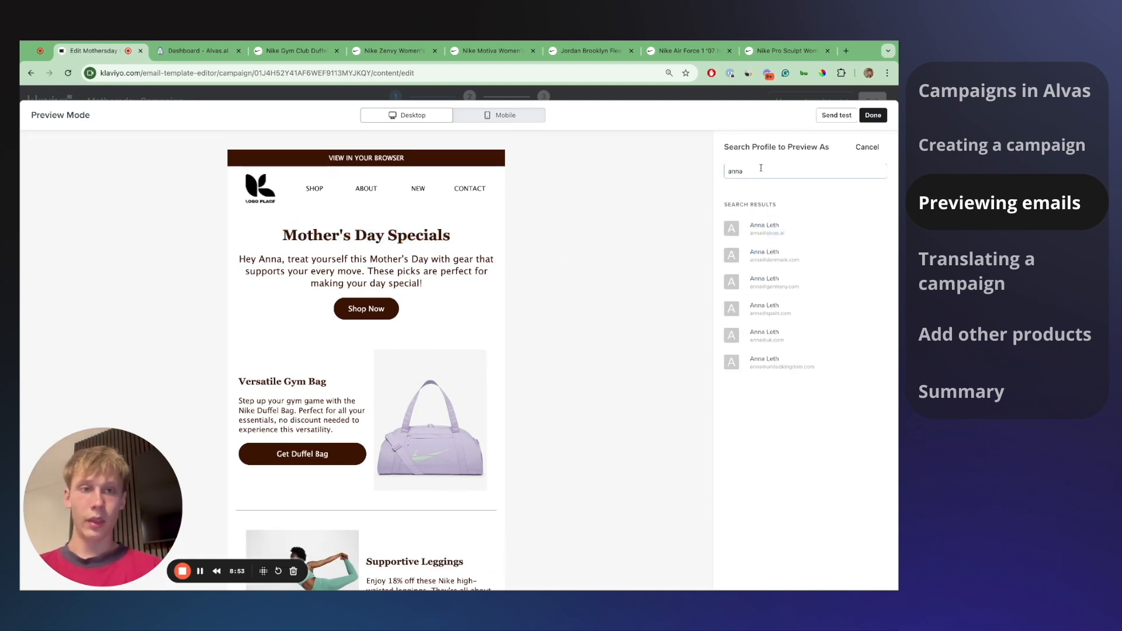
- Preview the email as a third UK profile and highlight its Ultimate Gym Companion heading
{"action": "type", "text": "ronja"}
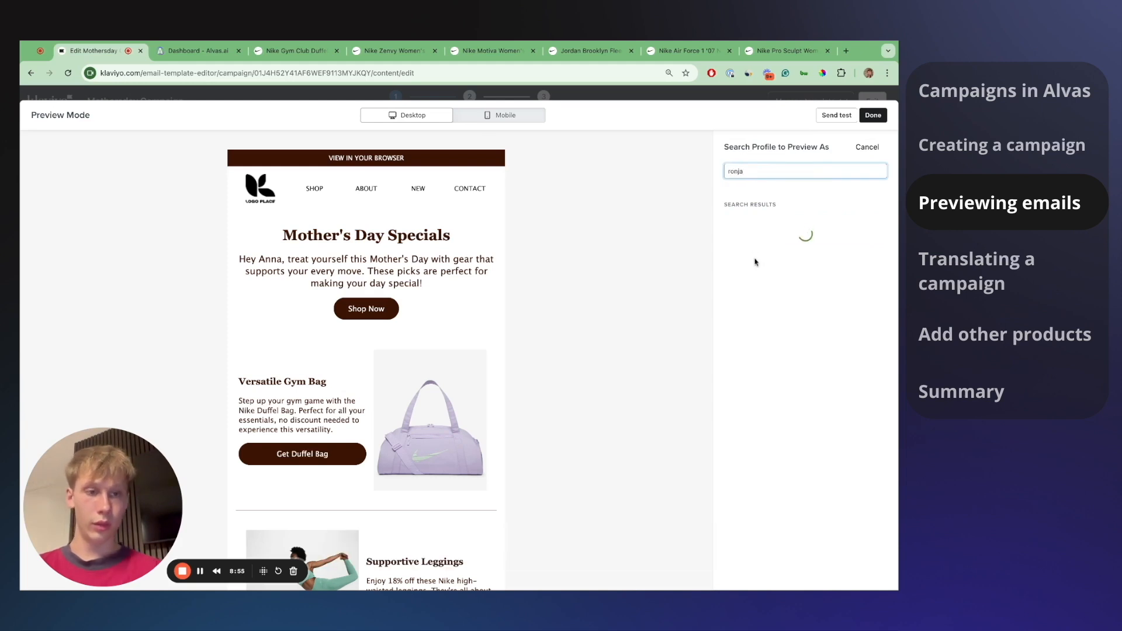
{"action": "left_click", "coordinate": [761, 388]}
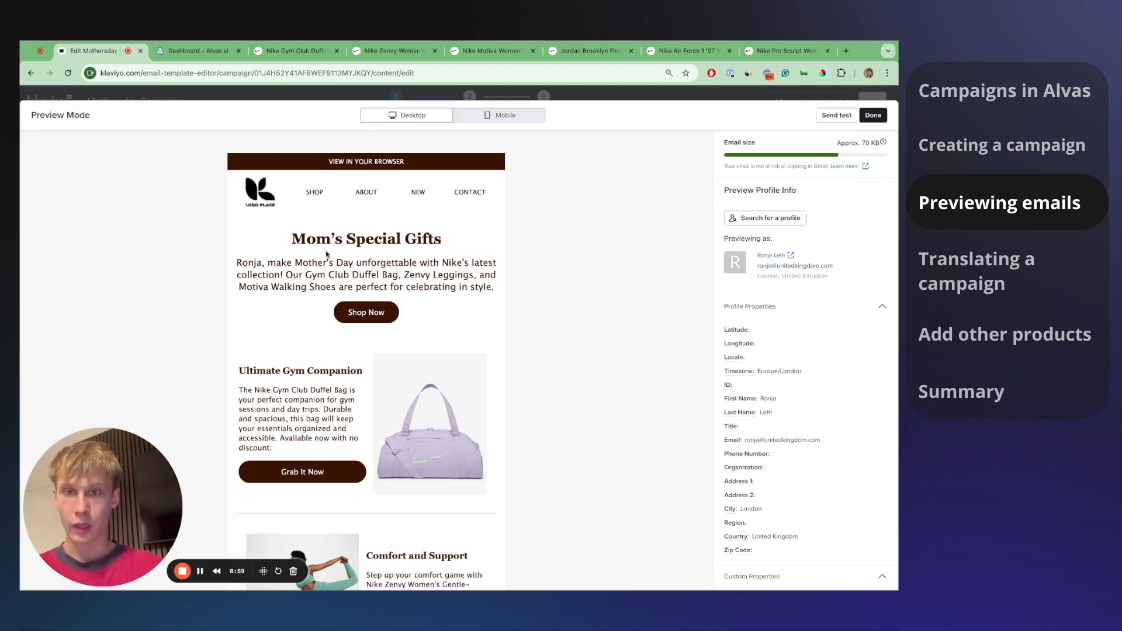
{"action": "triple_click", "coordinate": [255, 368]}
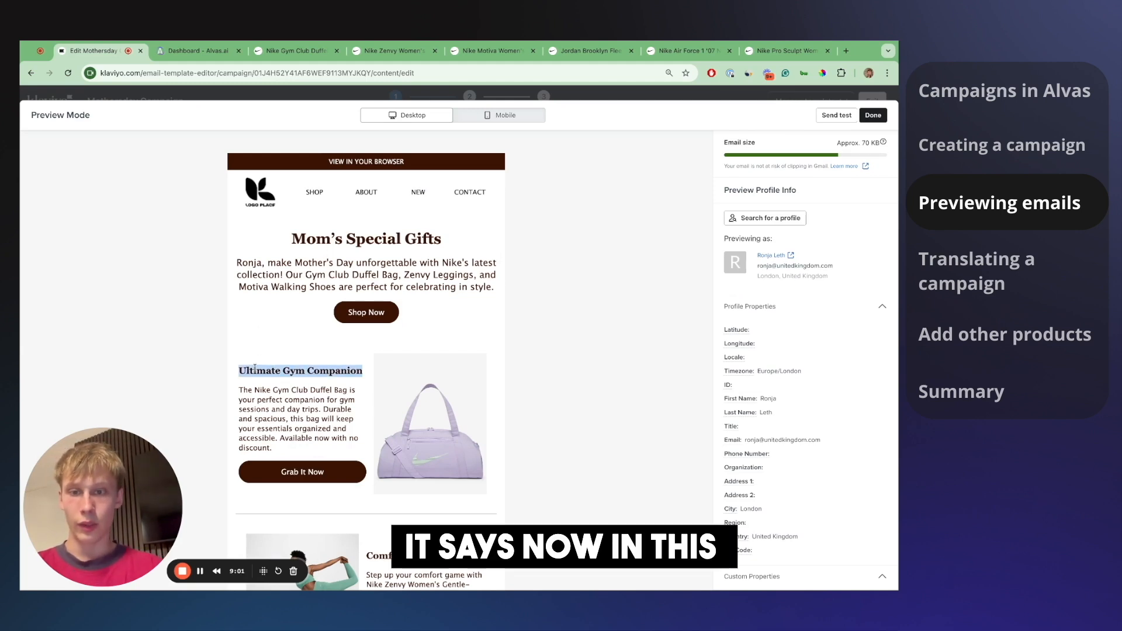
{"action": "triple_click", "coordinate": [260, 369]}
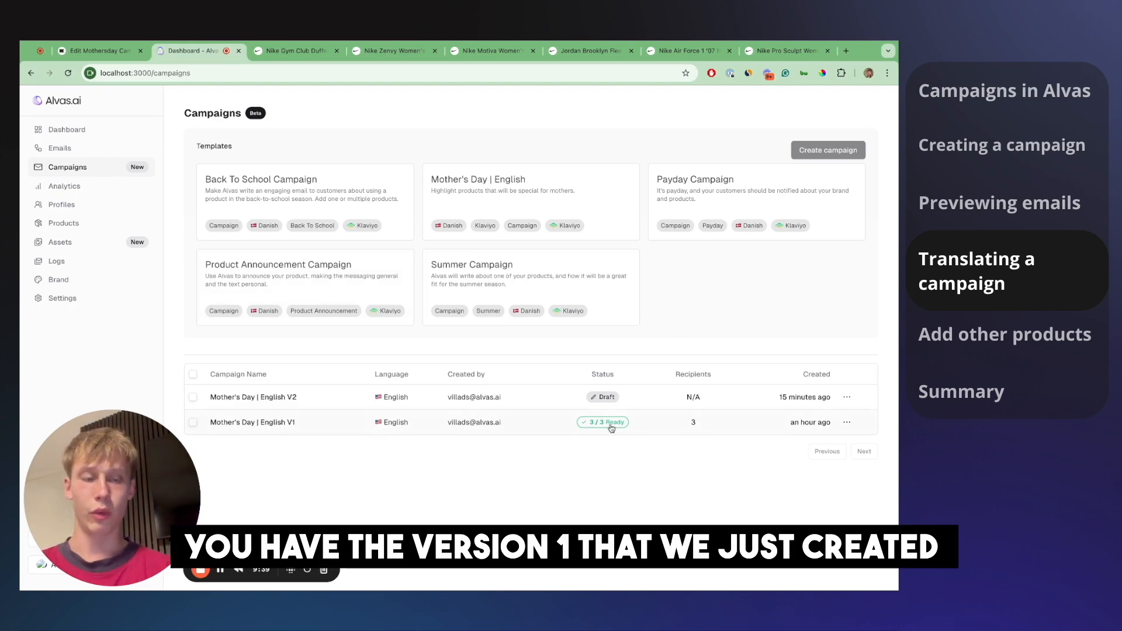
- Duplicate English V1 as Mother's Day | Spanish V1 with prompts translated to Spanish, then open it
{"action": "left_click", "coordinate": [846, 423]}
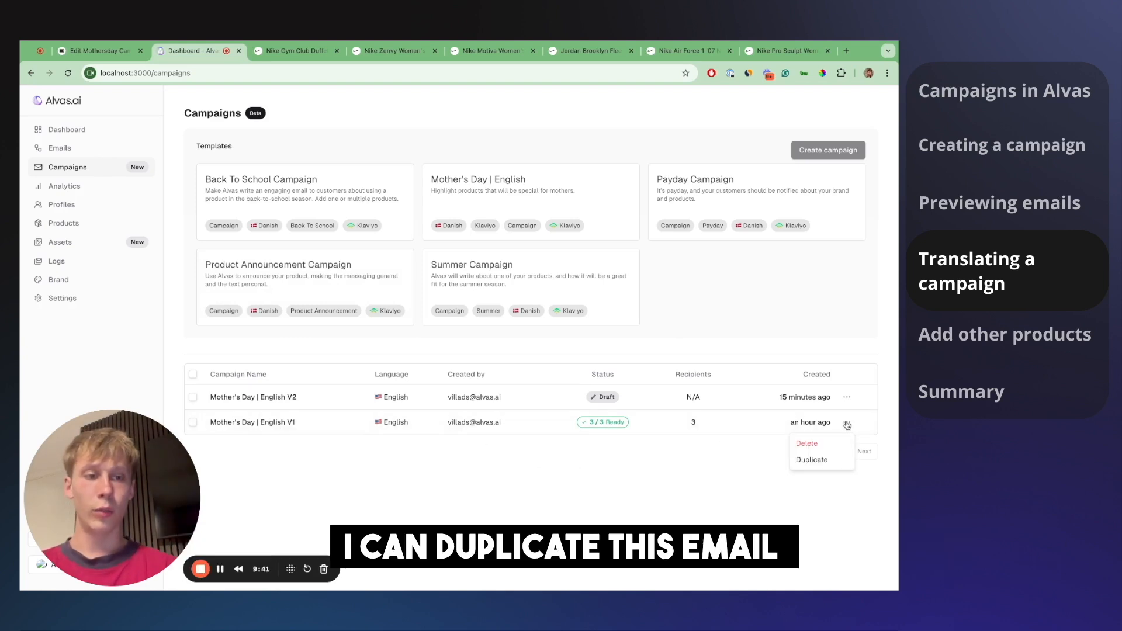
{"action": "left_click", "coordinate": [829, 460]}
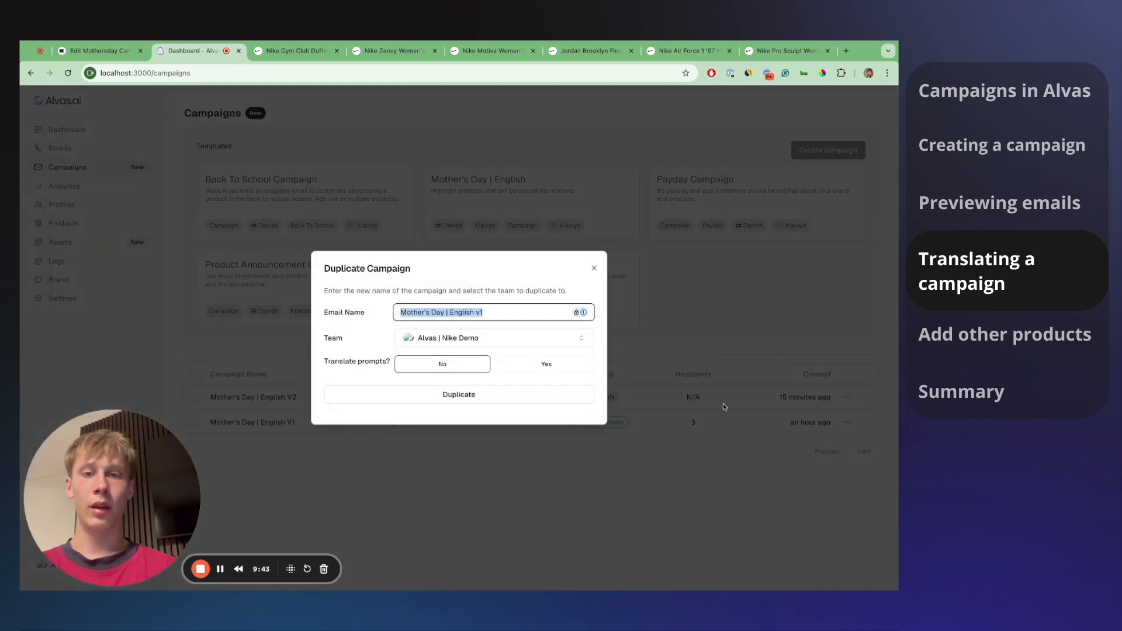
{"action": "left_click", "coordinate": [539, 316]}
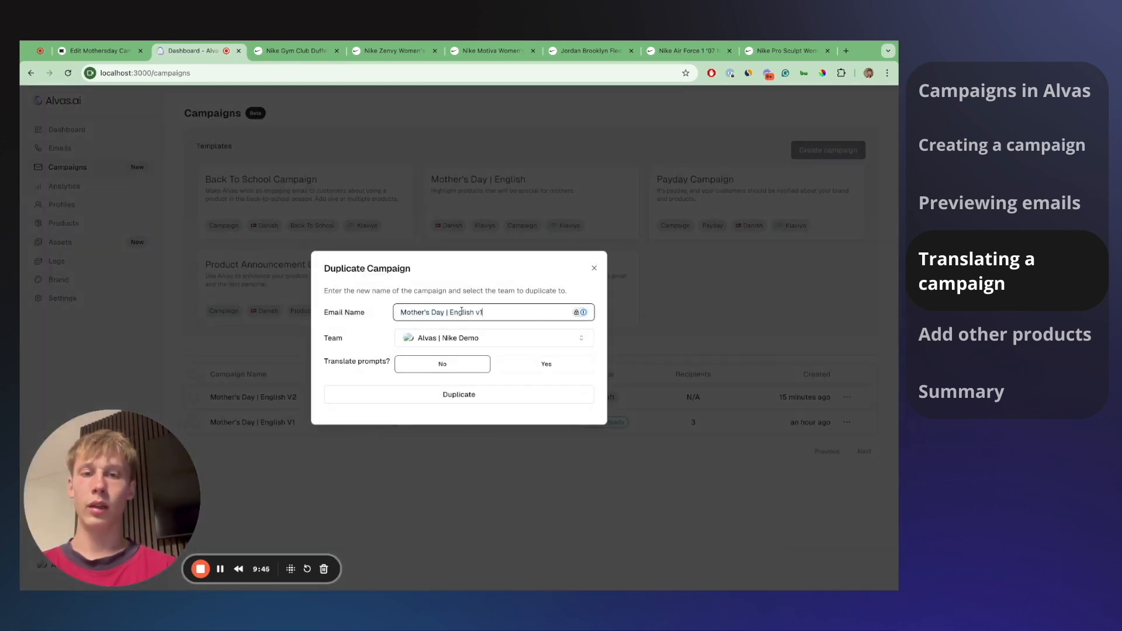
{"action": "type", "text": "Spanish"}
{"action": "left_click", "coordinate": [472, 288]}
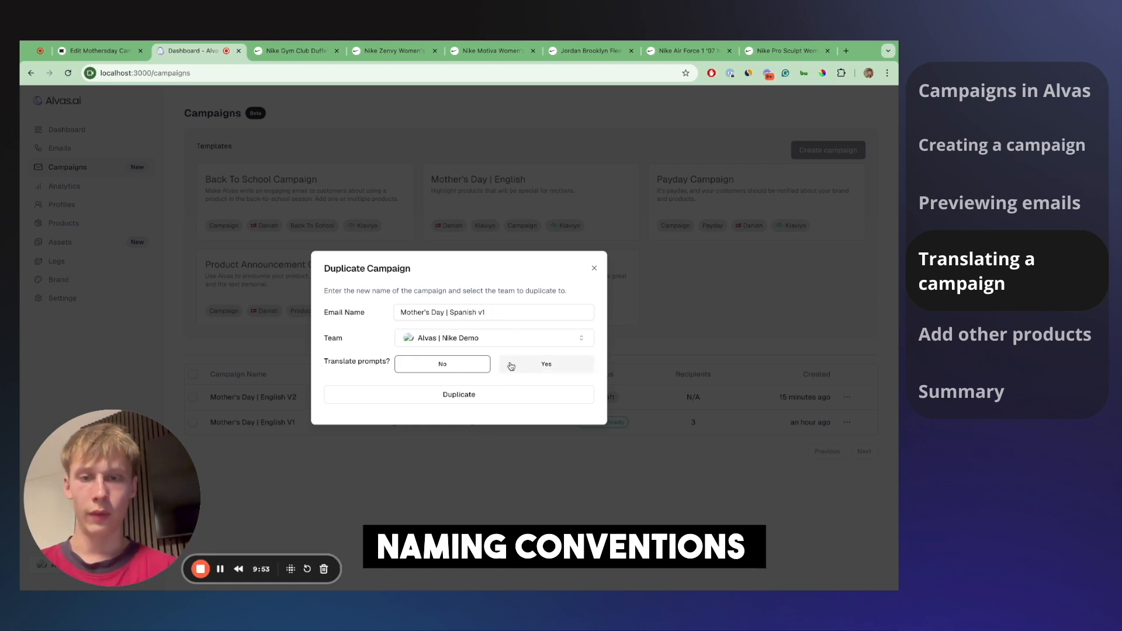
{"action": "left_click", "coordinate": [542, 363]}
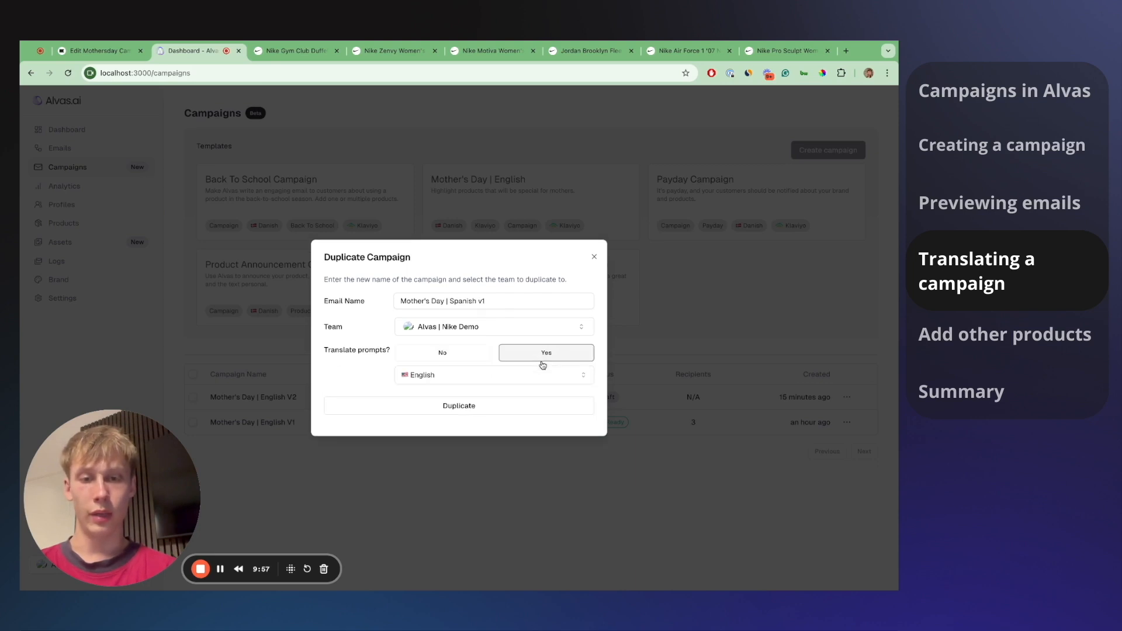
{"action": "left_click", "coordinate": [519, 383]}
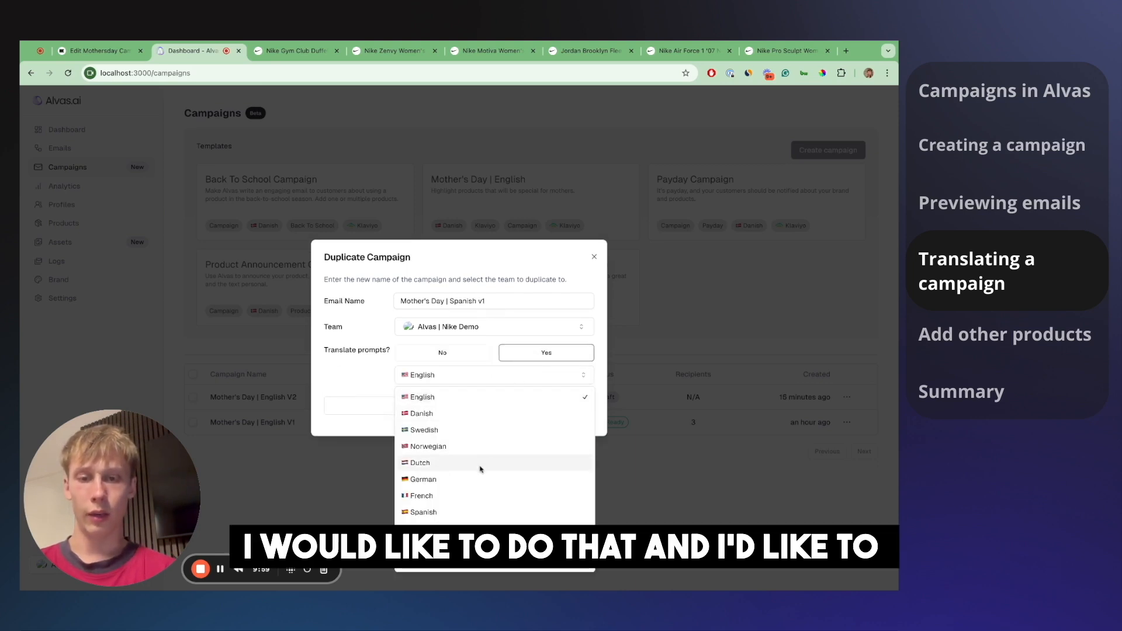
{"action": "left_click", "coordinate": [474, 512]}
{"action": "left_click", "coordinate": [459, 405]}
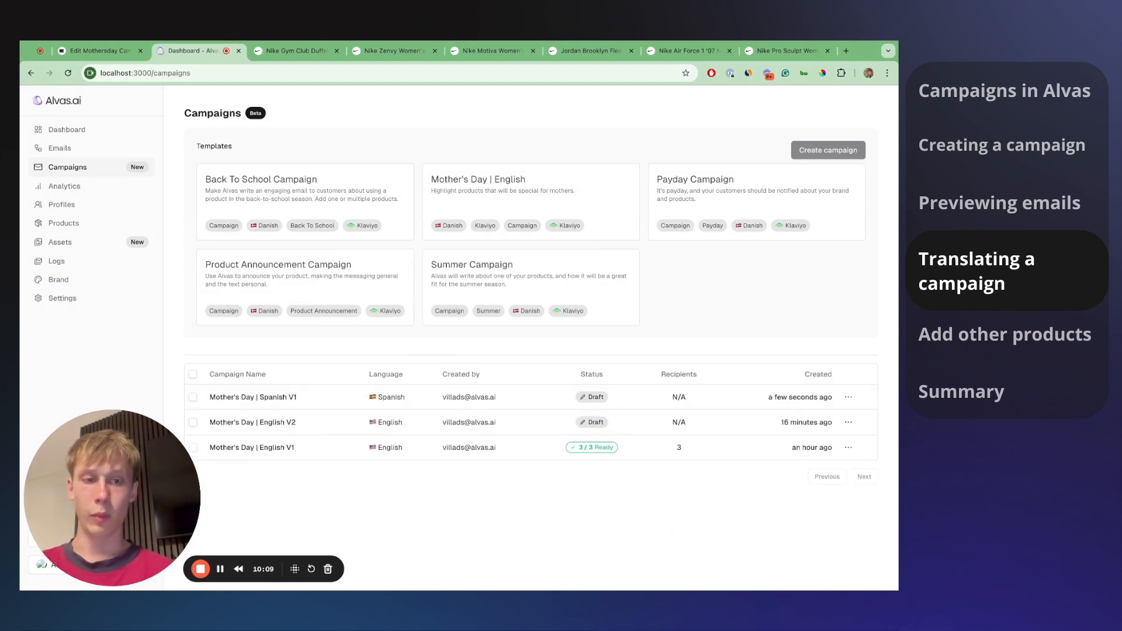
{"action": "left_click", "coordinate": [537, 400]}
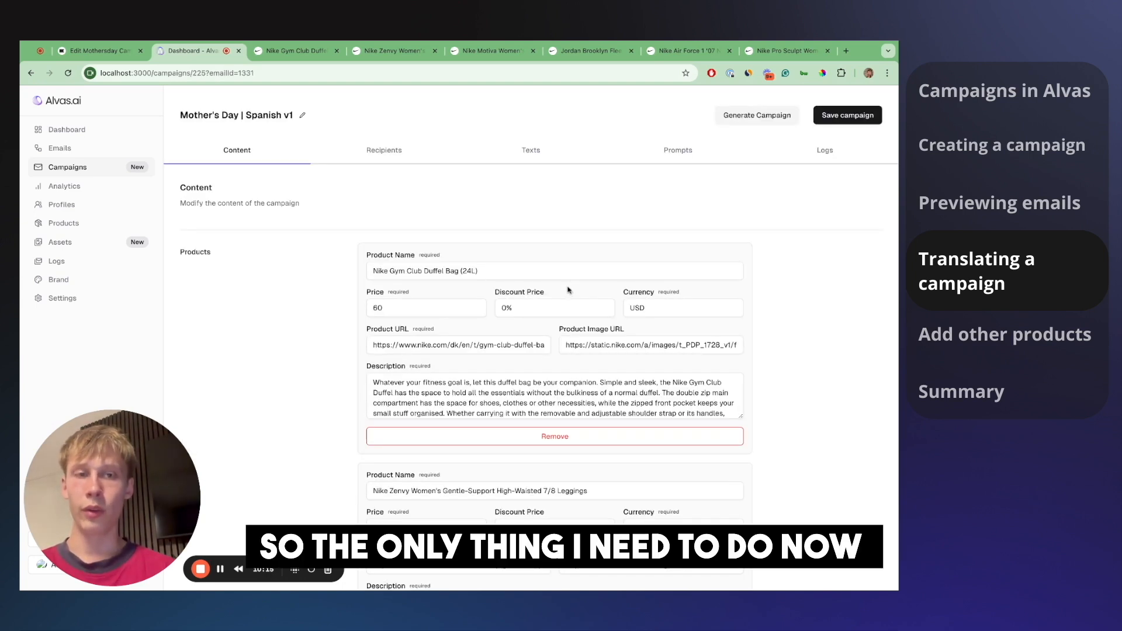
- Replace the UK recipient segment with Newsletter (Spain) and save the Spanish campaign
{"action": "left_click", "coordinate": [401, 153]}
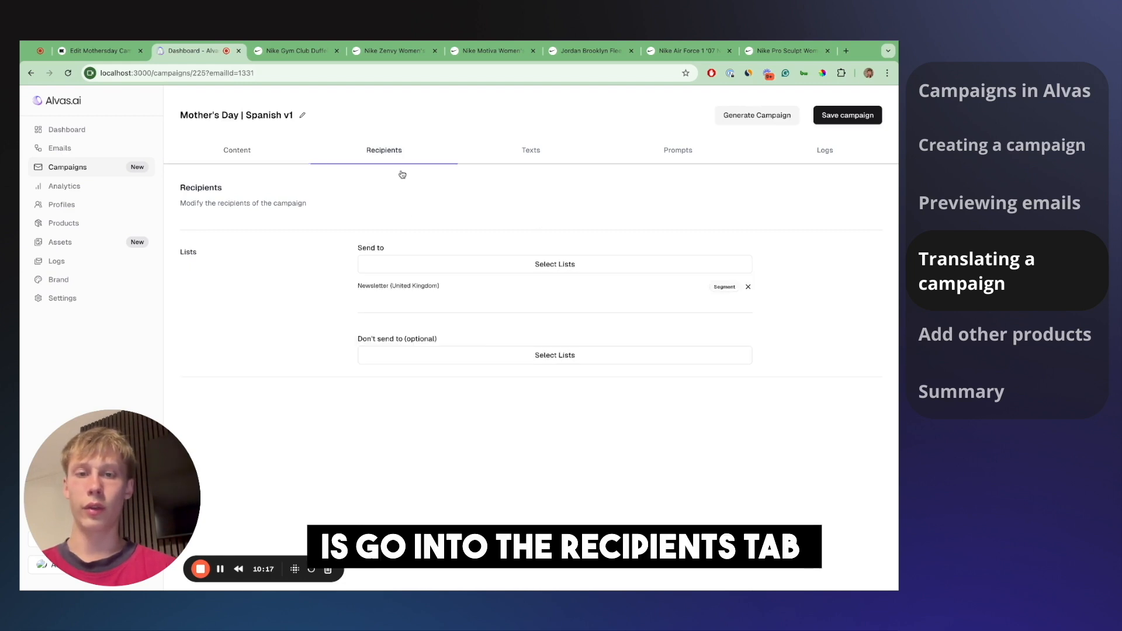
{"action": "left_click", "coordinate": [747, 289]}
{"action": "left_click", "coordinate": [610, 267]}
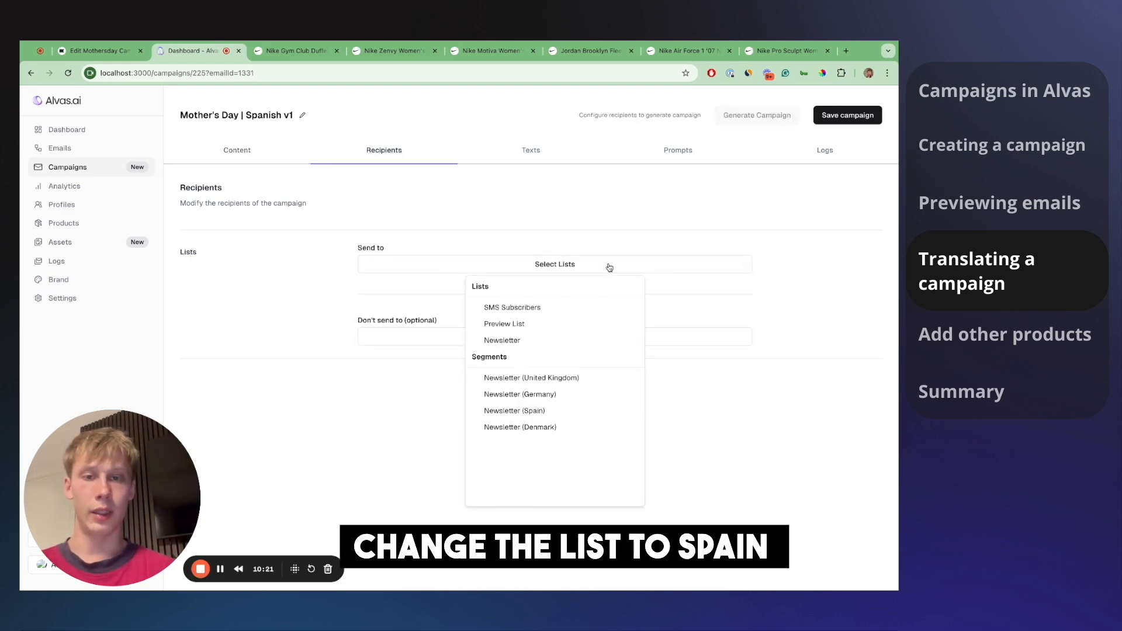
{"action": "left_click", "coordinate": [554, 411]}
{"action": "left_click", "coordinate": [765, 222]}
{"action": "left_click", "coordinate": [848, 119]}
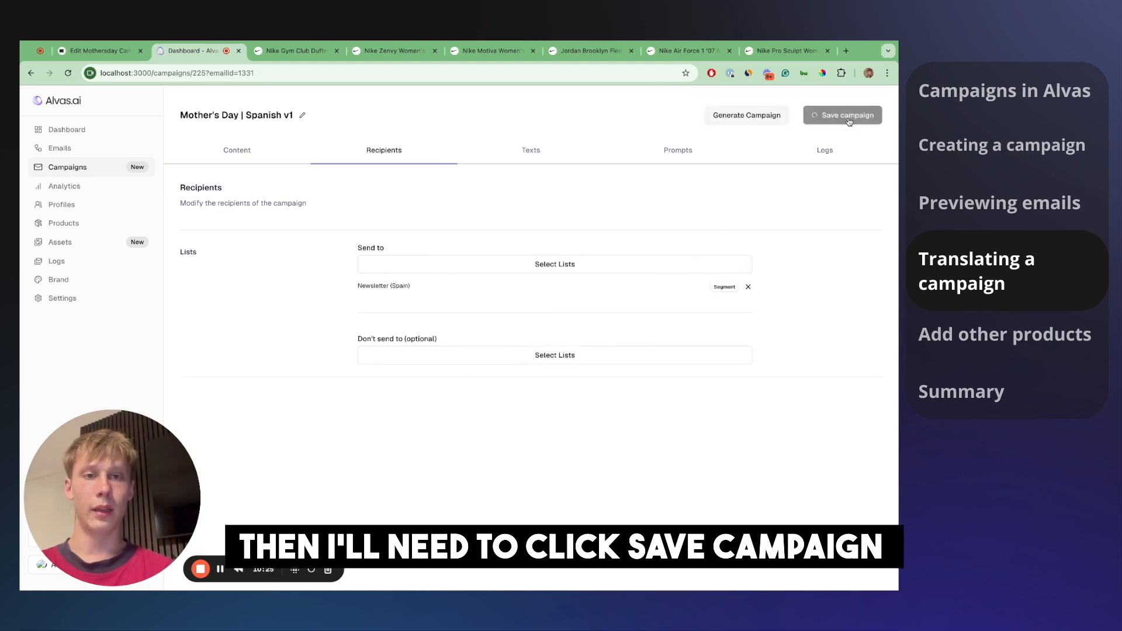
- Review the Spanish subject_line instruction in the campaign's text instructions
{"action": "left_click", "coordinate": [547, 151]}
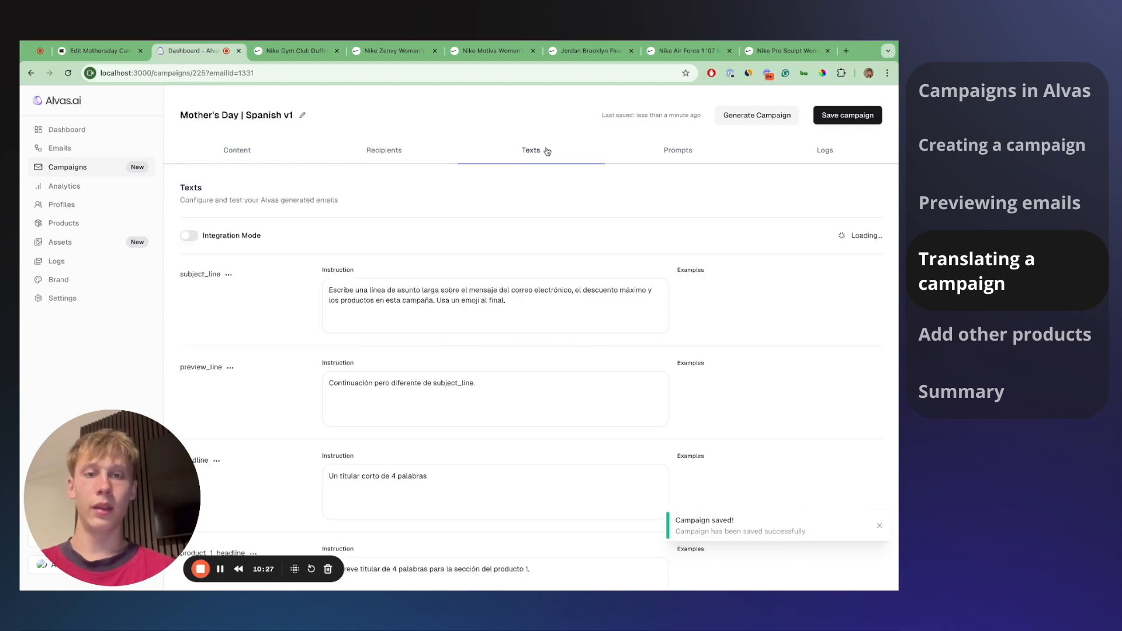
{"action": "left_click_drag", "start_coordinate": [532, 313], "coordinate": [327, 296]}
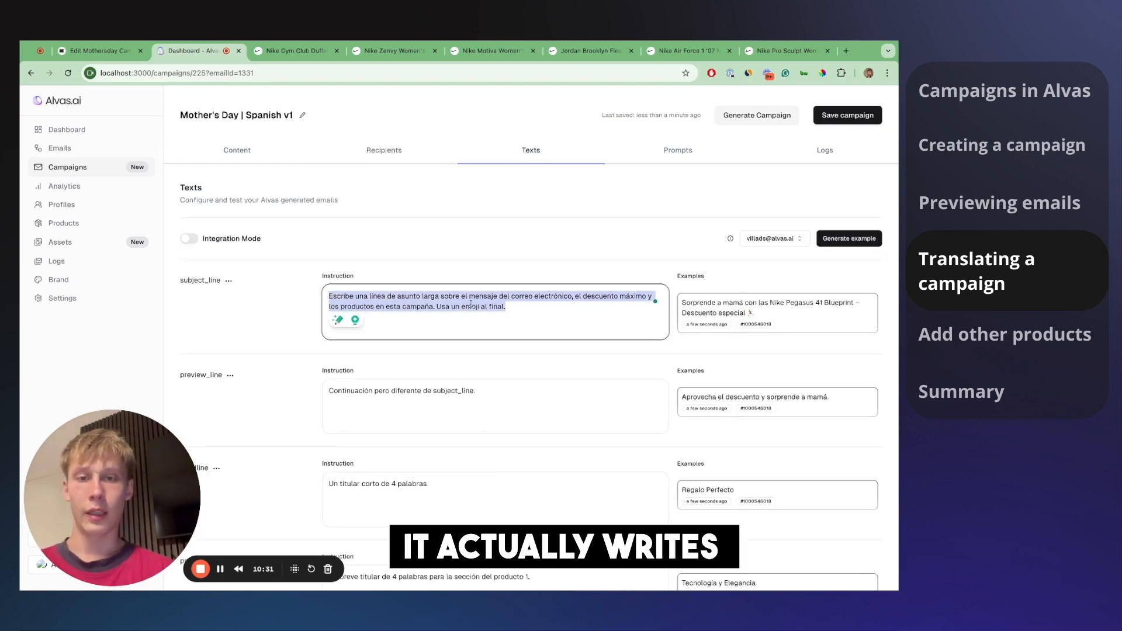
{"action": "left_click", "coordinate": [509, 306]}
{"action": "left_click_drag", "start_coordinate": [510, 306], "coordinate": [343, 296]}
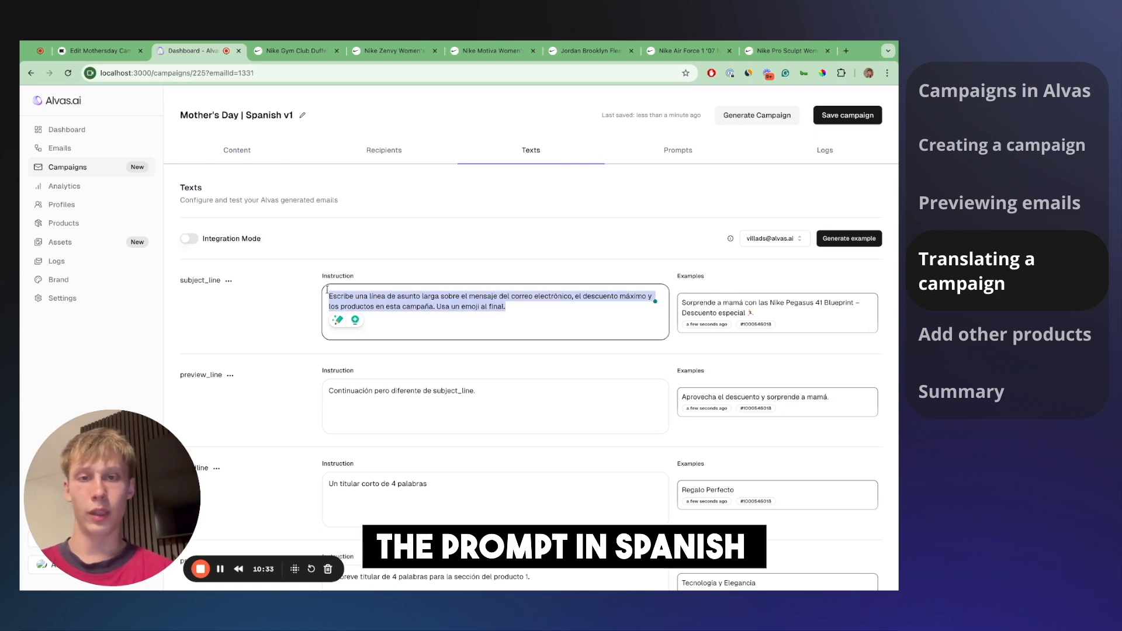
- Start generating the Spanish campaign for its 3 recipients and return to Campaigns
{"action": "left_click", "coordinate": [739, 119]}
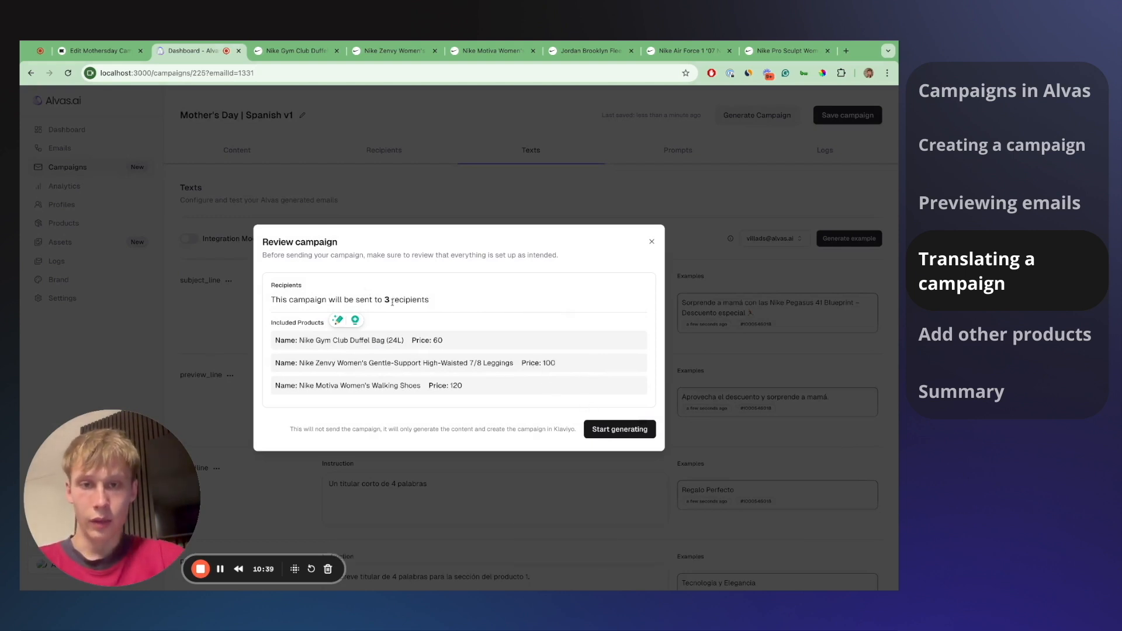
{"action": "left_click_drag", "start_coordinate": [377, 299], "coordinate": [411, 299]}
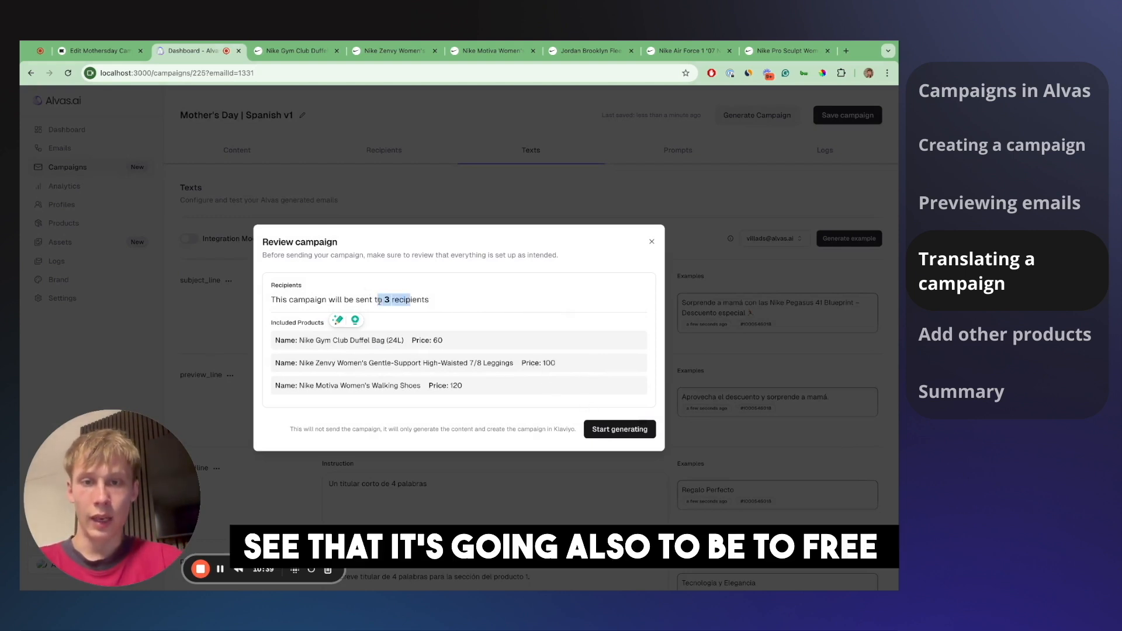
{"action": "left_click", "coordinate": [604, 431]}
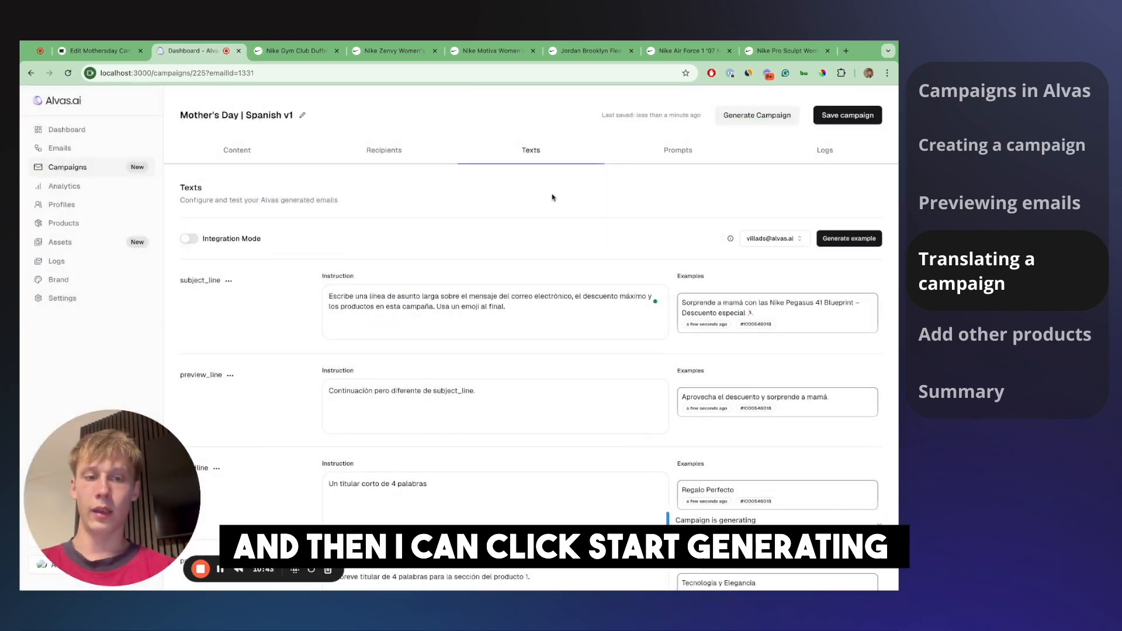
{"action": "left_click", "coordinate": [130, 169]}
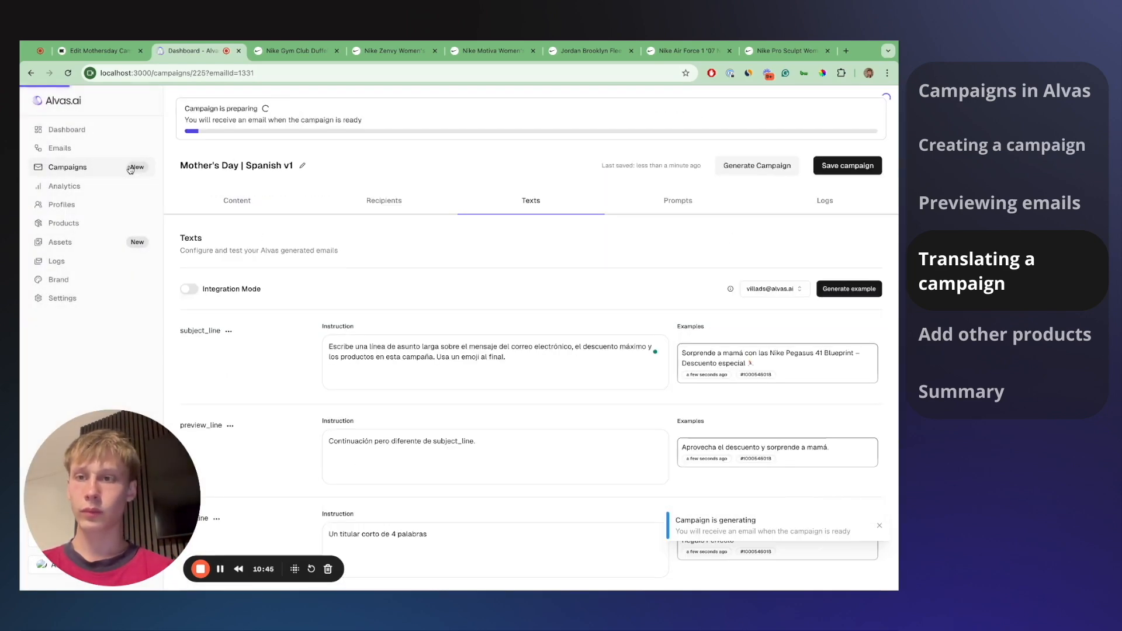
- Duplicate English V1 as Mother's Day | German V1 with prompts translated to German
{"action": "left_click", "coordinate": [849, 450]}
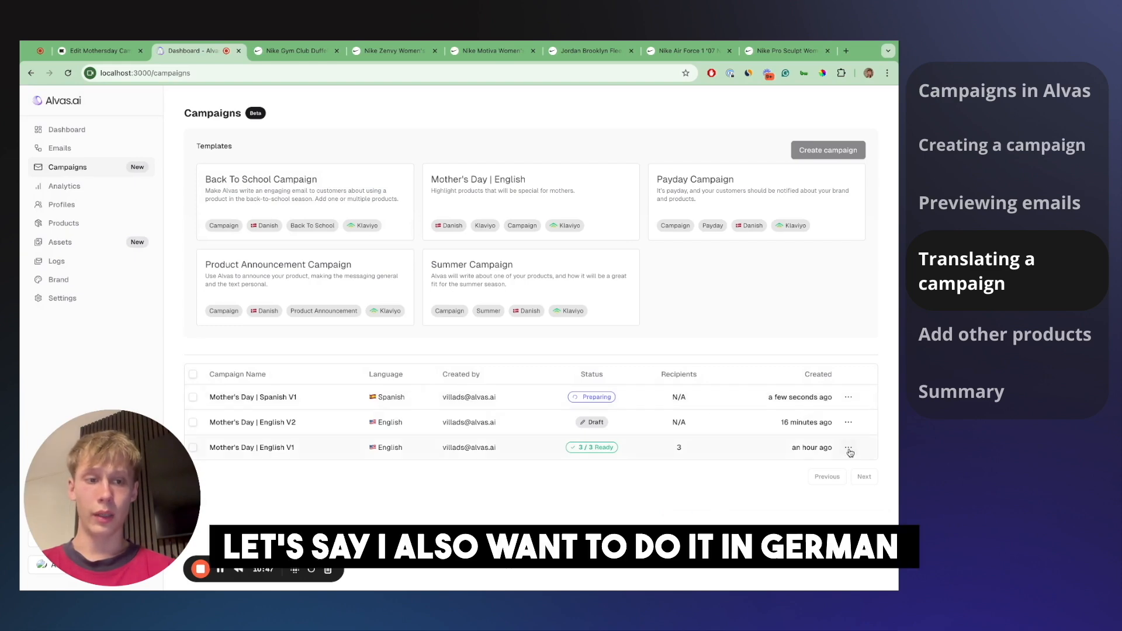
{"action": "left_click", "coordinate": [836, 484]}
{"action": "double_click", "coordinate": [461, 314]}
{"action": "type", "text": "German v1"}
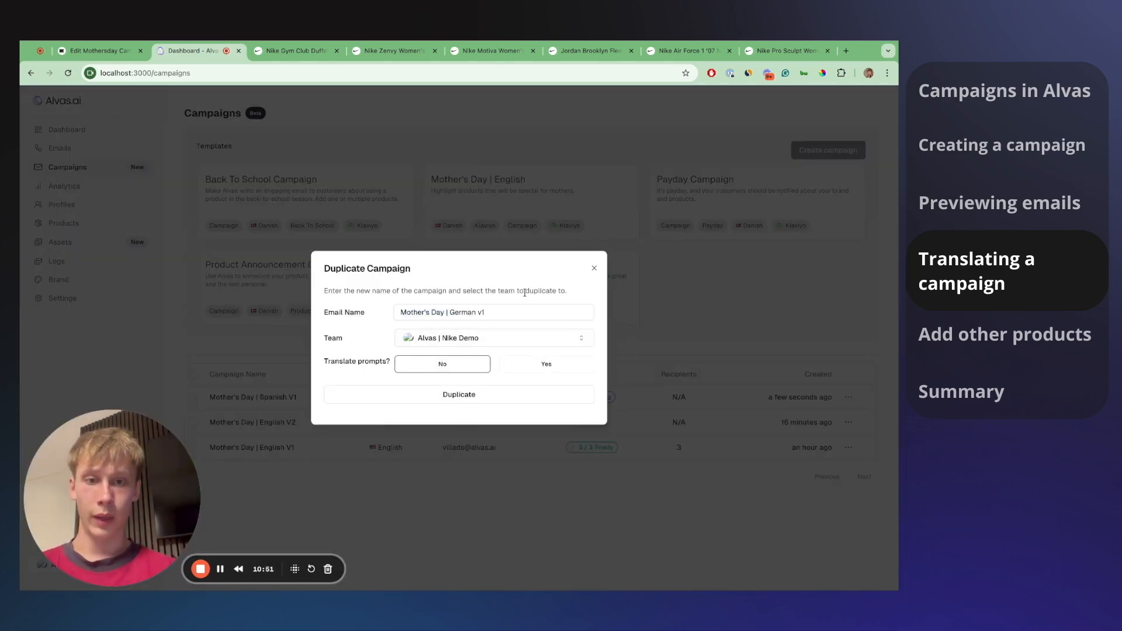
{"action": "left_click", "coordinate": [524, 362]}
{"action": "left_click", "coordinate": [512, 376]}
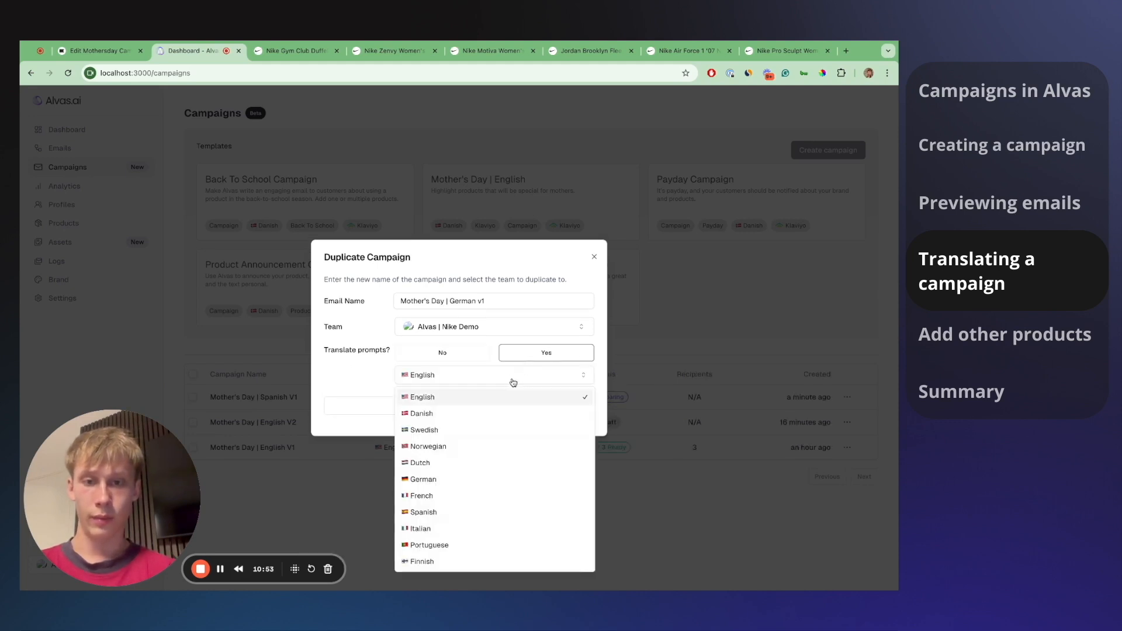
{"action": "left_click", "coordinate": [466, 482]}
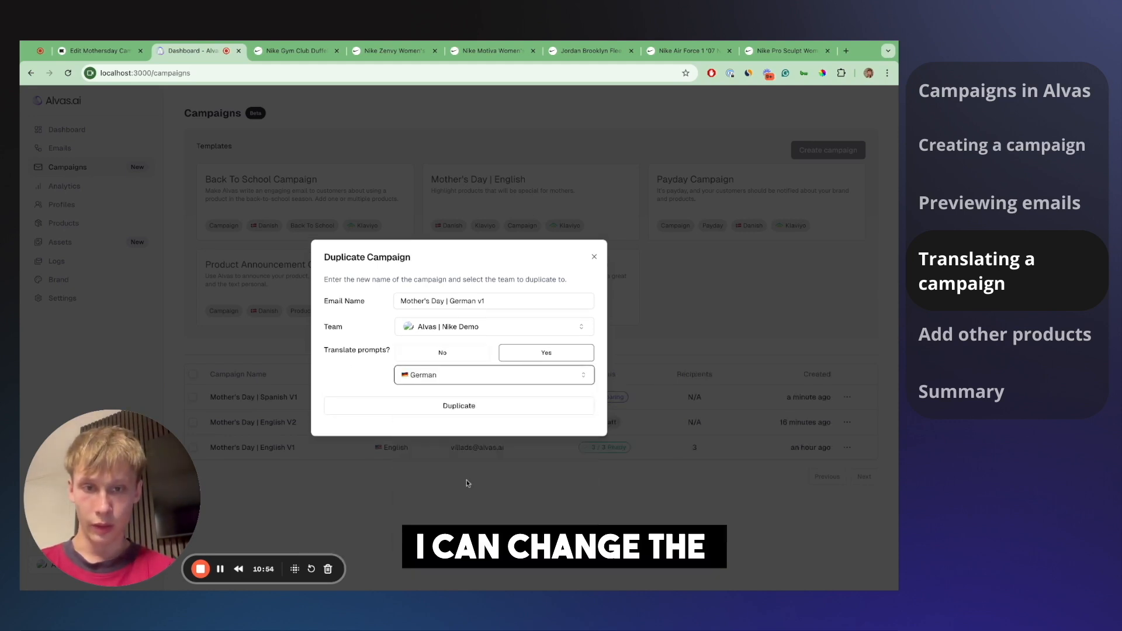
{"action": "left_click", "coordinate": [523, 411]}
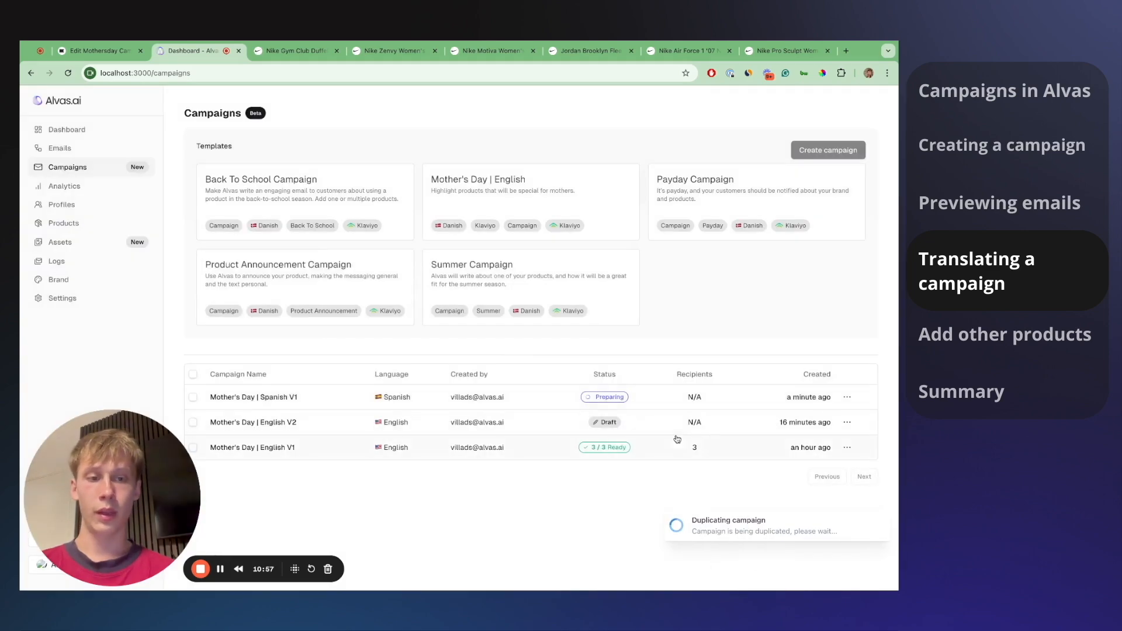
- Duplicate English V1 again as a Danish V1 copy translated to Danish
{"action": "left_click", "coordinate": [847, 448]}
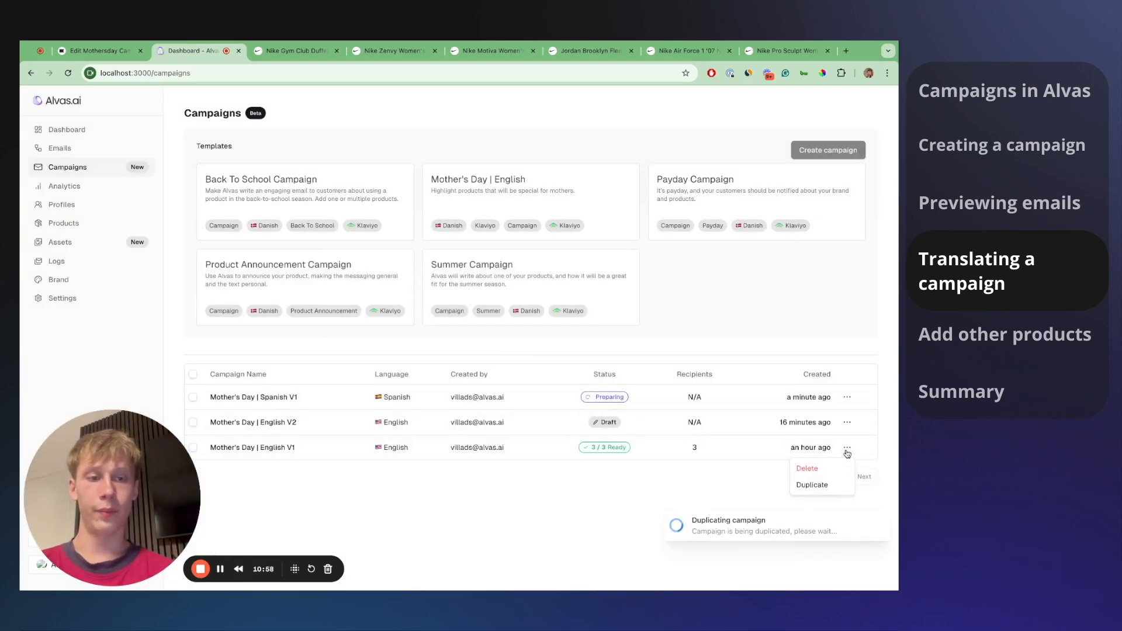
{"action": "left_click", "coordinate": [815, 488]}
{"action": "double_click", "coordinate": [459, 301]}
{"action": "type", "text": "Danish"}
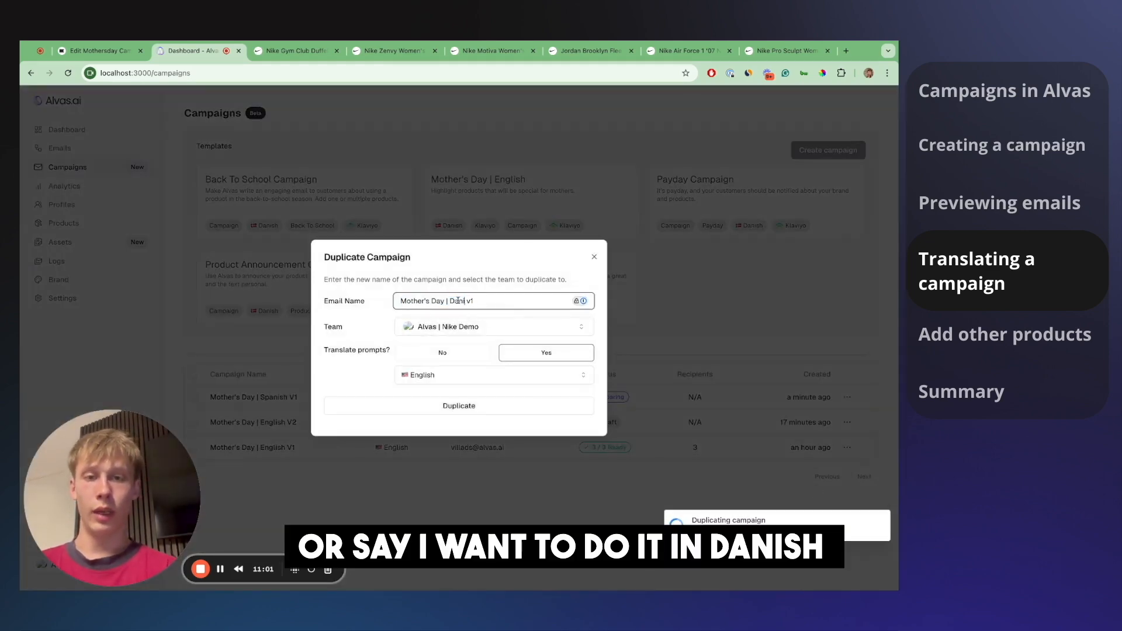
{"action": "left_click", "coordinate": [455, 274]}
{"action": "left_click", "coordinate": [490, 382]}
{"action": "left_click", "coordinate": [475, 411]}
{"action": "left_click", "coordinate": [482, 408]}
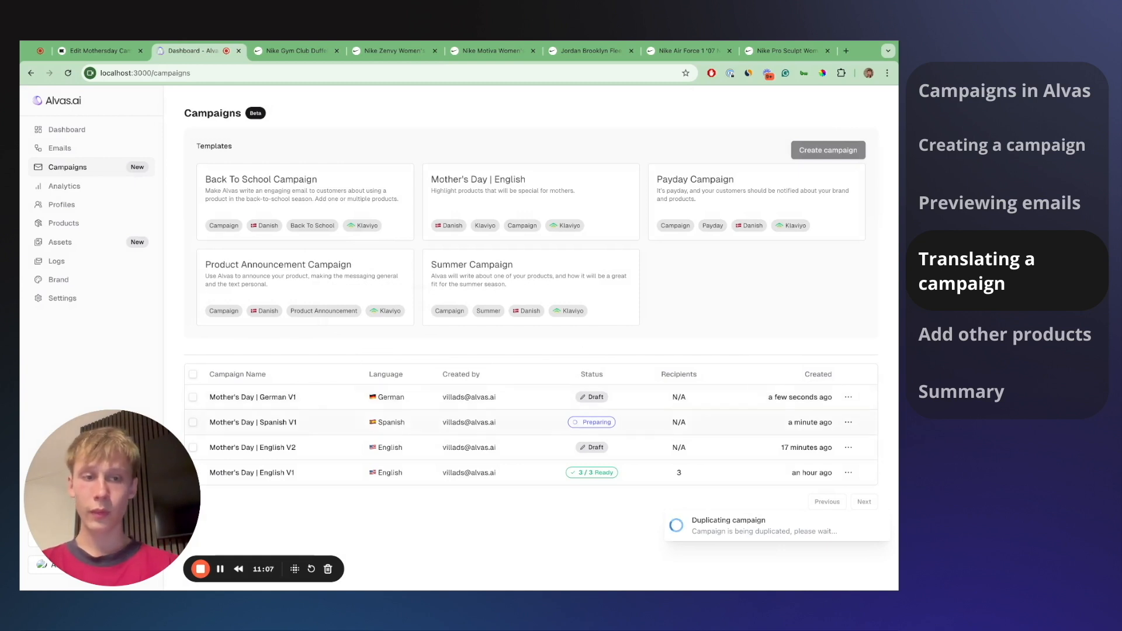
- Switch German V1's recipients from the UK segment to Newsletter (Germany) and save
{"action": "left_click", "coordinate": [507, 401]}
{"action": "left_click", "coordinate": [388, 162]}
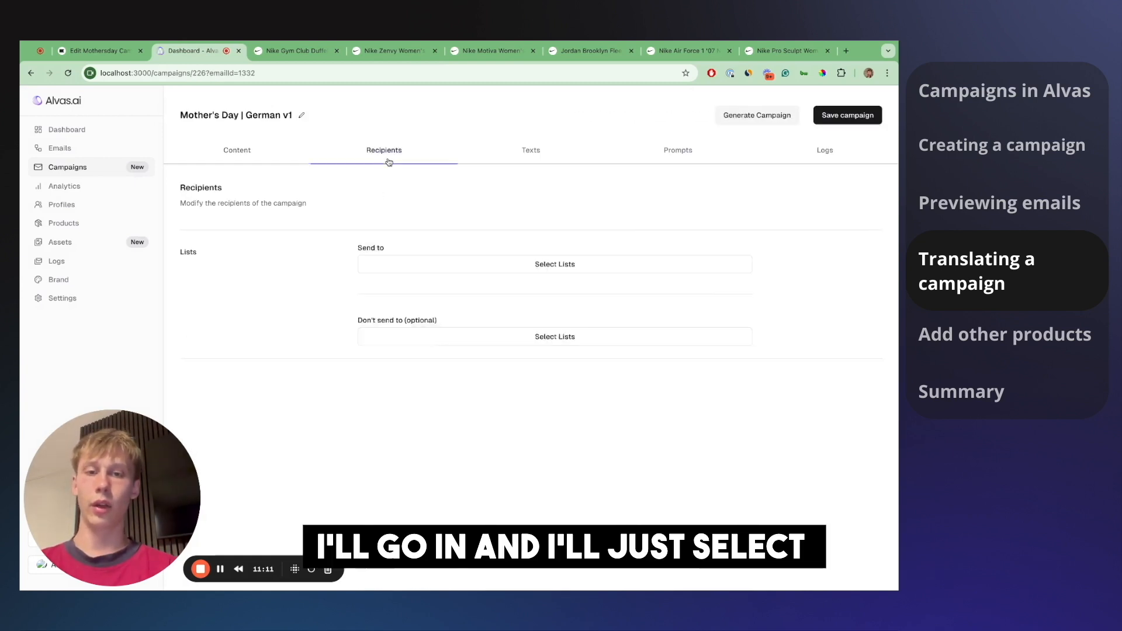
{"action": "left_click", "coordinate": [748, 289]}
{"action": "left_click", "coordinate": [614, 267]}
{"action": "left_click", "coordinate": [519, 394]}
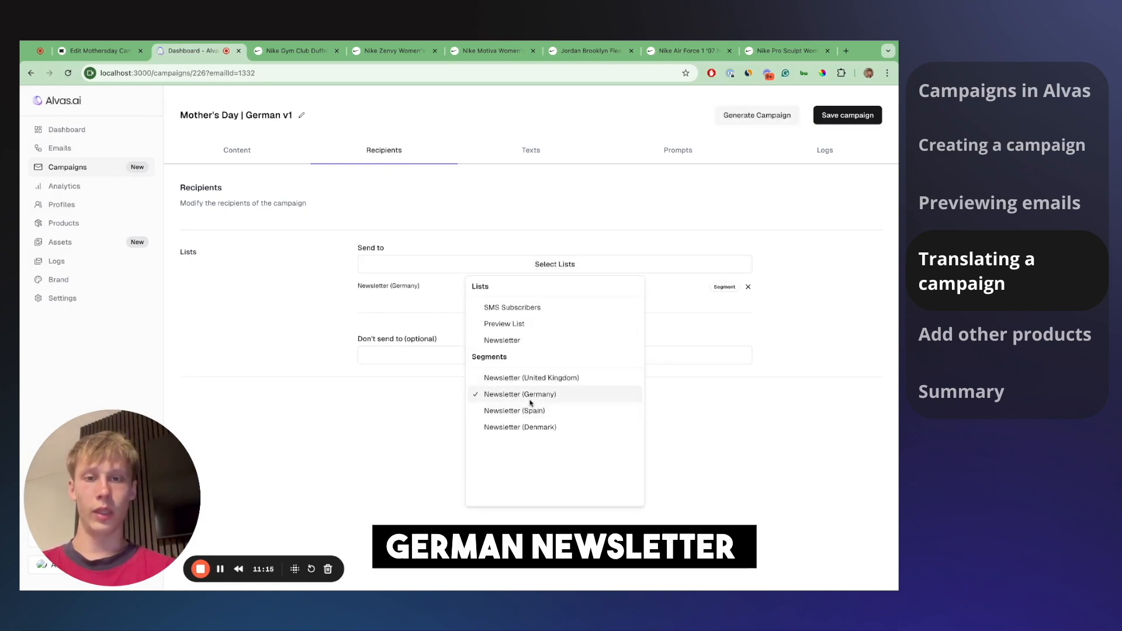
{"action": "left_click", "coordinate": [826, 256]}
{"action": "left_click", "coordinate": [847, 115]}
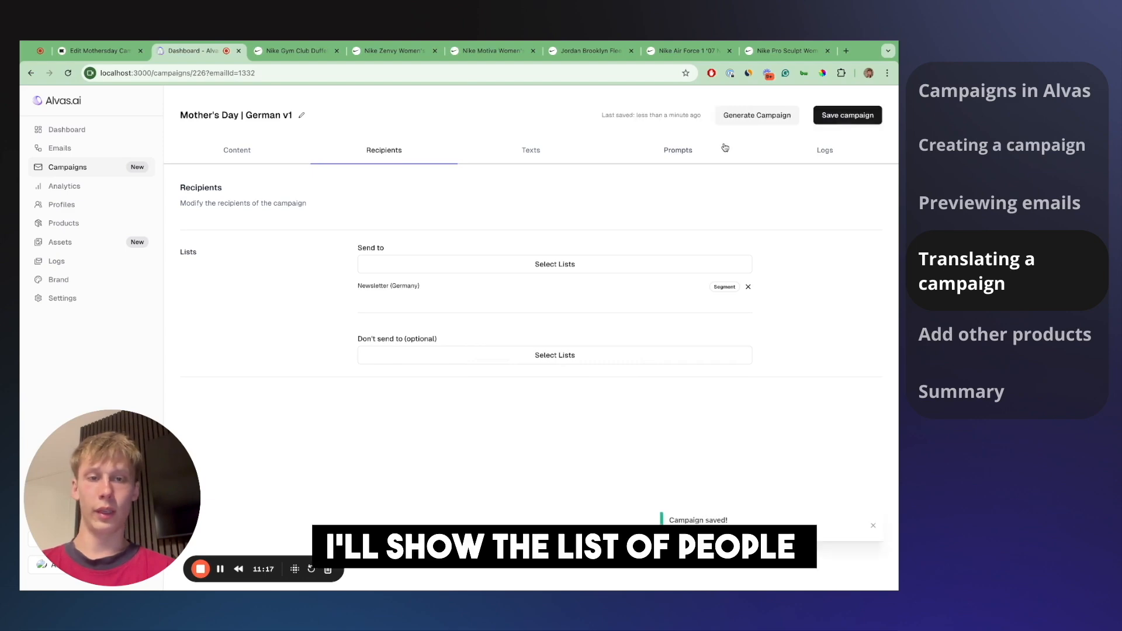
- Start generating the German campaign emails, then open the Danish V1 draft
{"action": "left_click", "coordinate": [769, 116]}
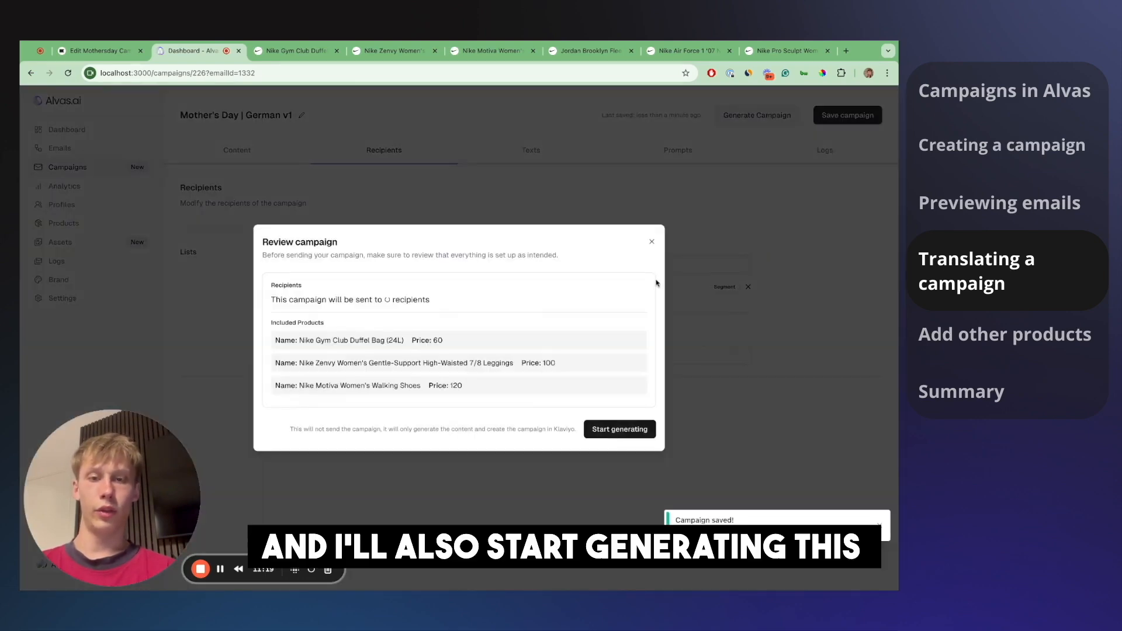
{"action": "left_click", "coordinate": [611, 428]}
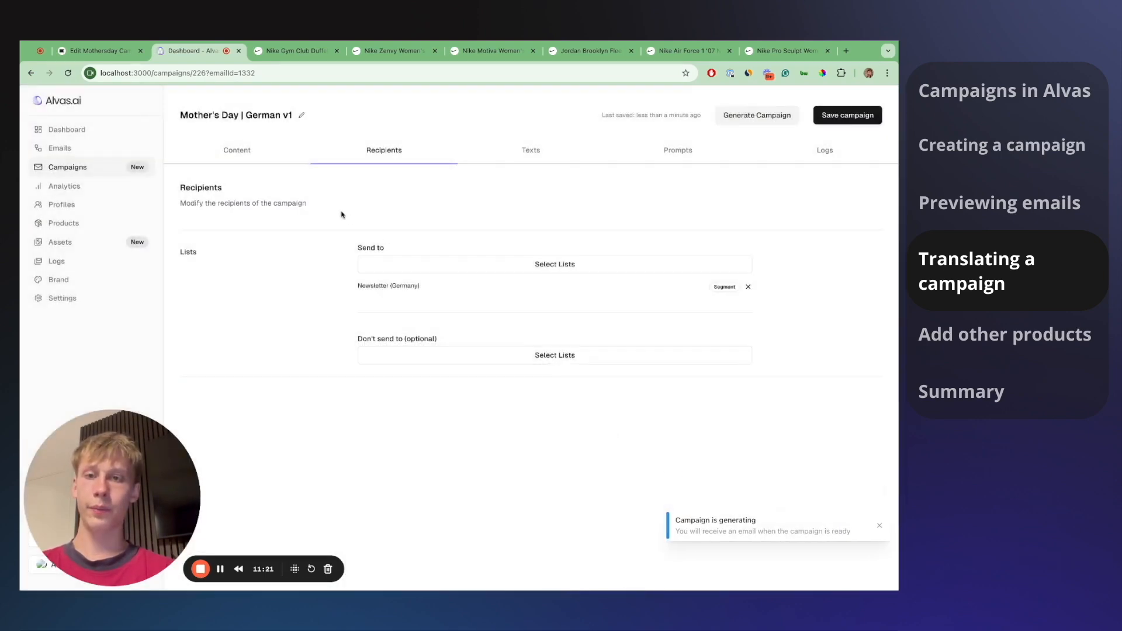
{"action": "left_click", "coordinate": [129, 172]}
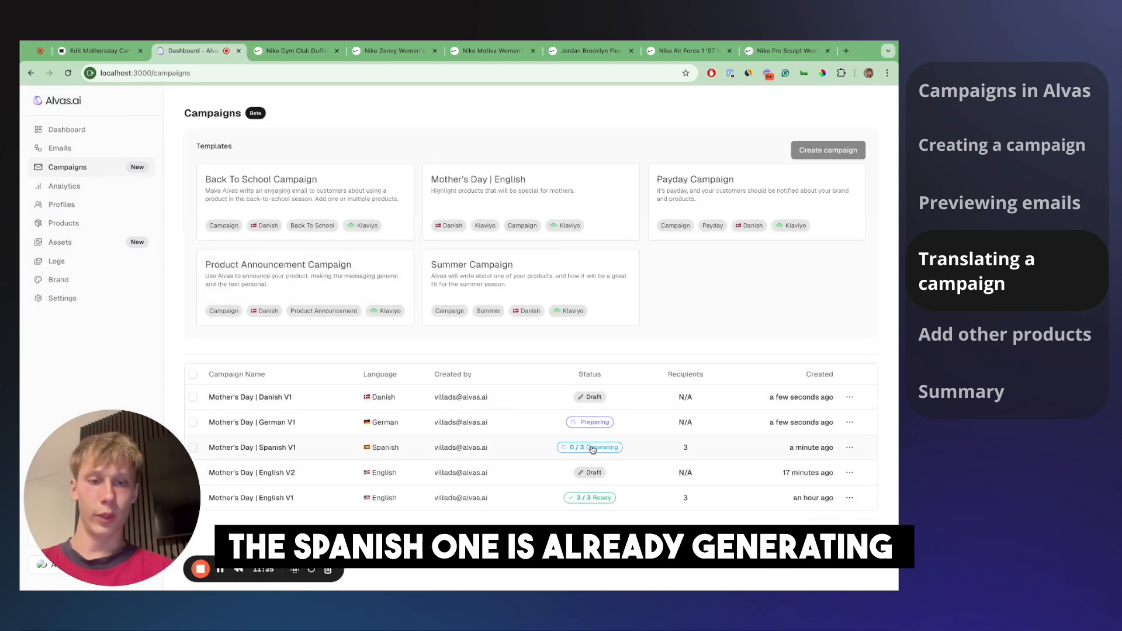
{"action": "left_click", "coordinate": [605, 406]}
- Switch the Danish campaign's recipients from Newsletter (United Kingdom) to Newsletter (Denmark) and save
{"action": "left_click", "coordinate": [391, 154]}
{"action": "left_click", "coordinate": [747, 287]}
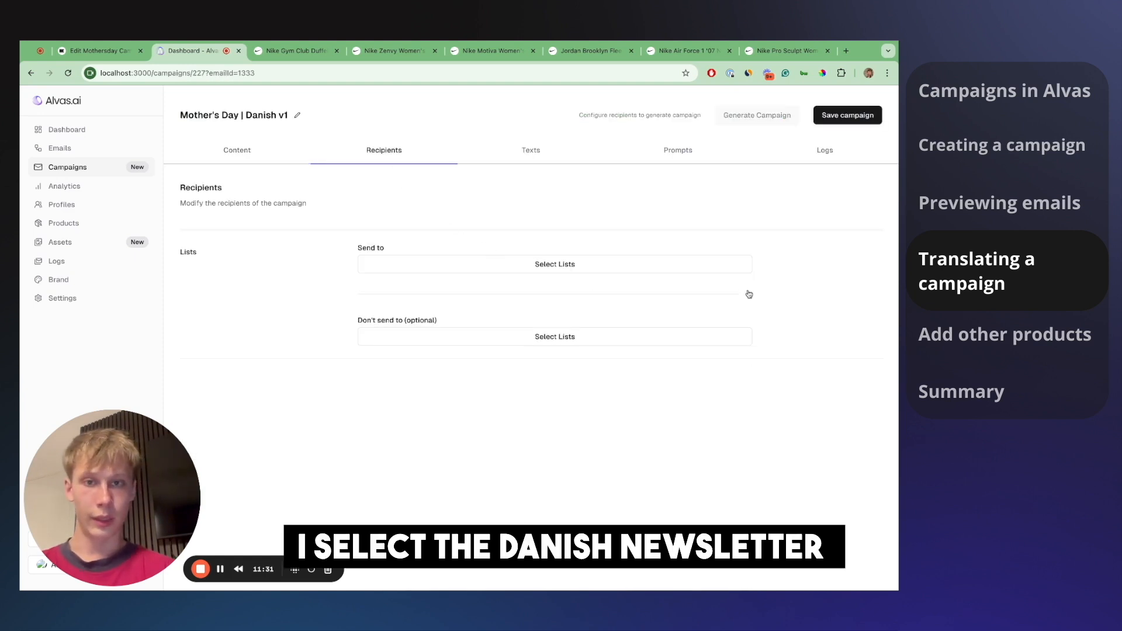
{"action": "left_click", "coordinate": [638, 264]}
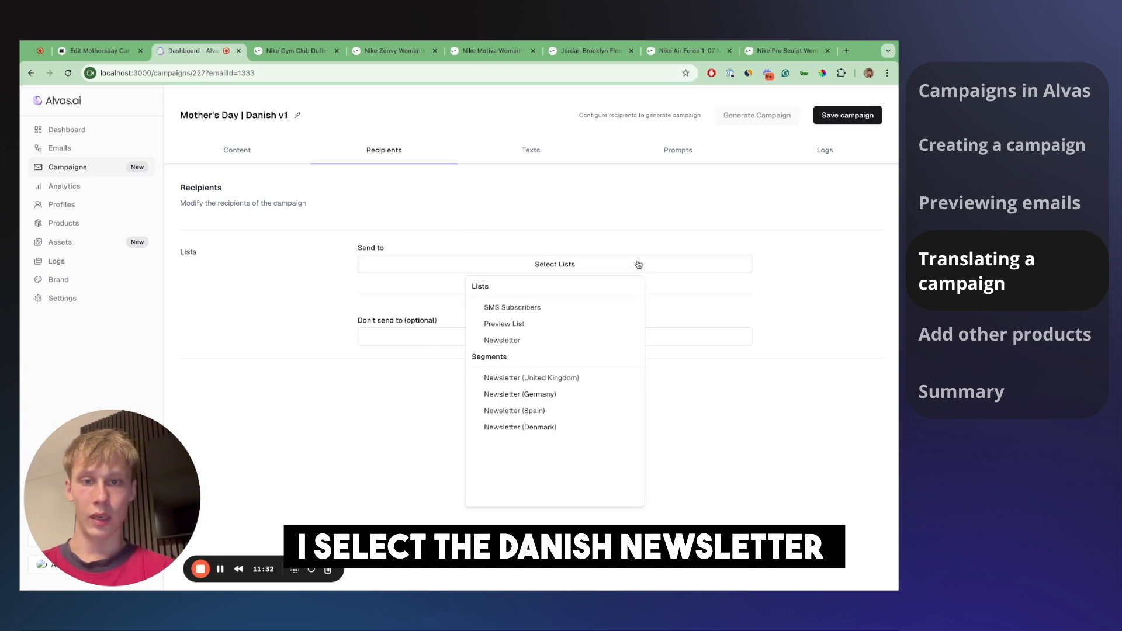
{"action": "left_click", "coordinate": [543, 427]}
{"action": "left_click", "coordinate": [796, 221]}
{"action": "left_click", "coordinate": [846, 116]}
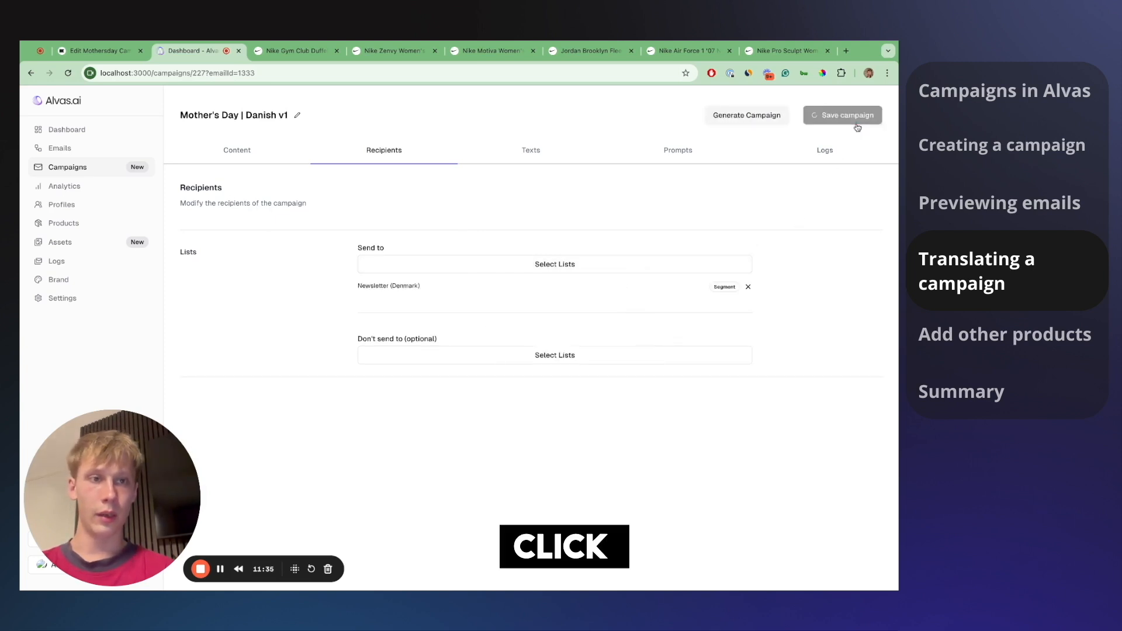
- Start generating the Danish V1 content and return to the campaigns list
{"action": "left_click", "coordinate": [770, 120]}
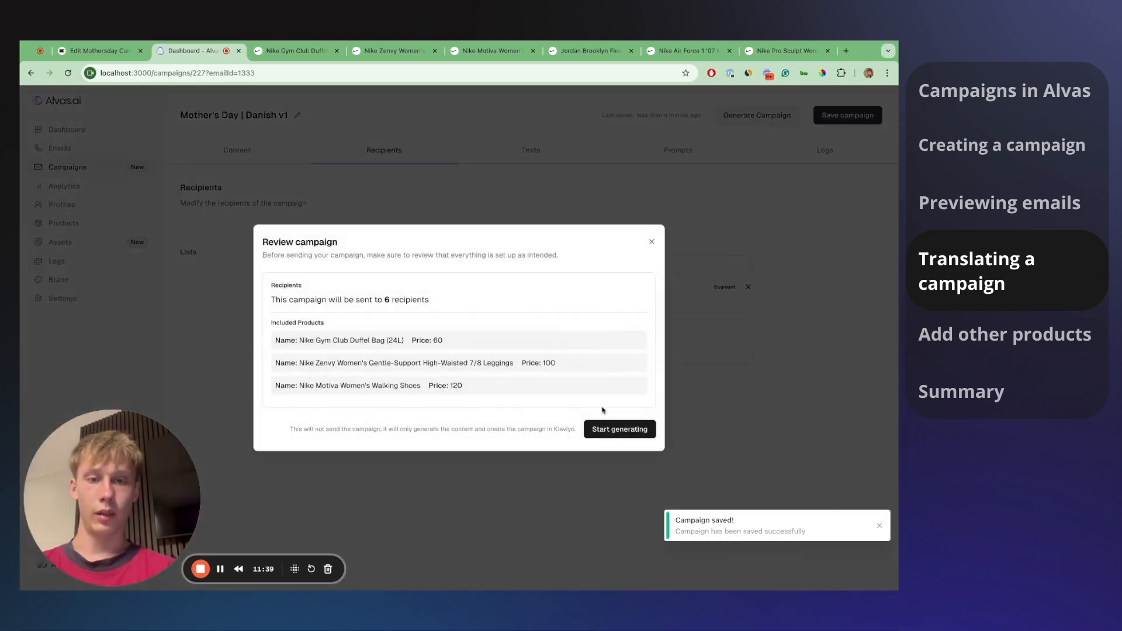
{"action": "left_click", "coordinate": [609, 428]}
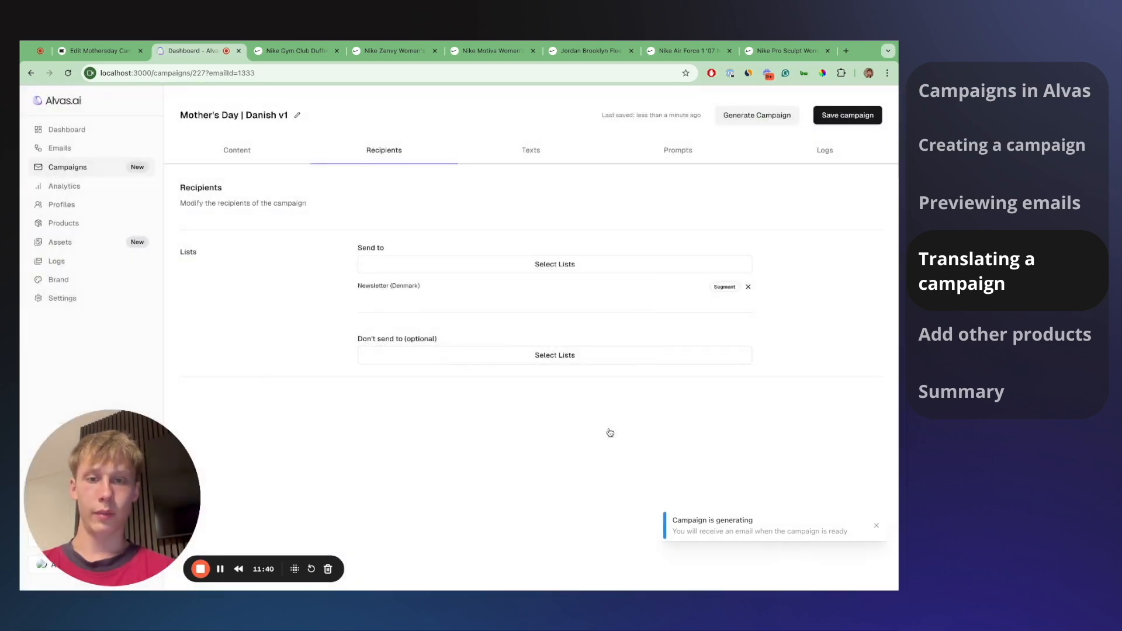
{"action": "left_click", "coordinate": [112, 175]}
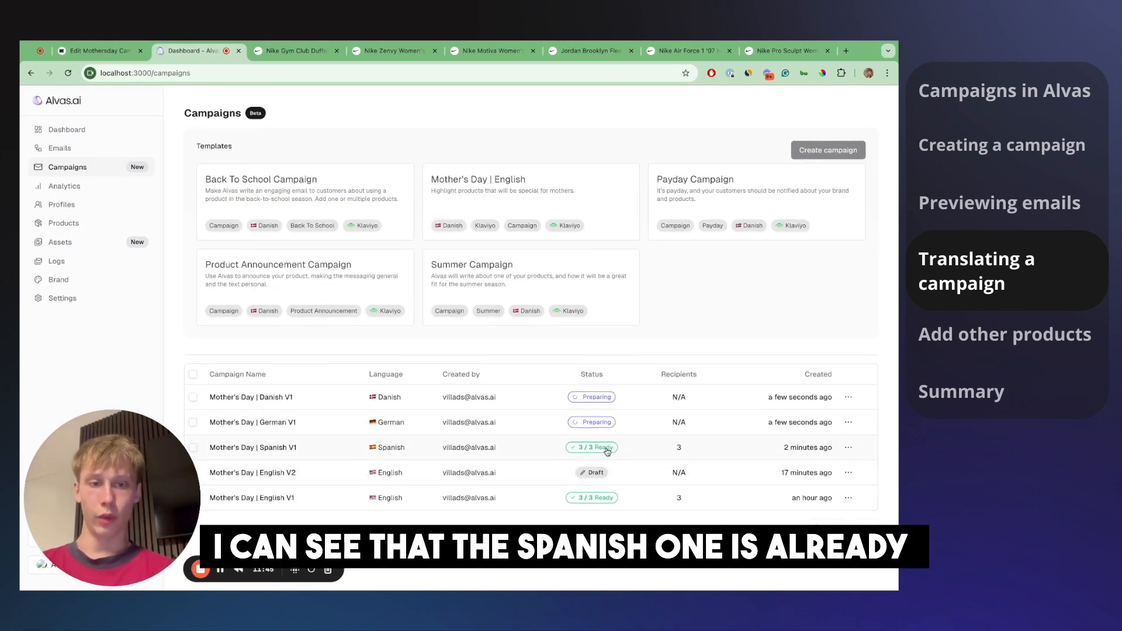
{"action": "left_click", "coordinate": [111, 51]}
- Preview the email as a Spain profile and highlight the '18% de descuento' discount text
{"action": "left_click", "coordinate": [771, 219]}
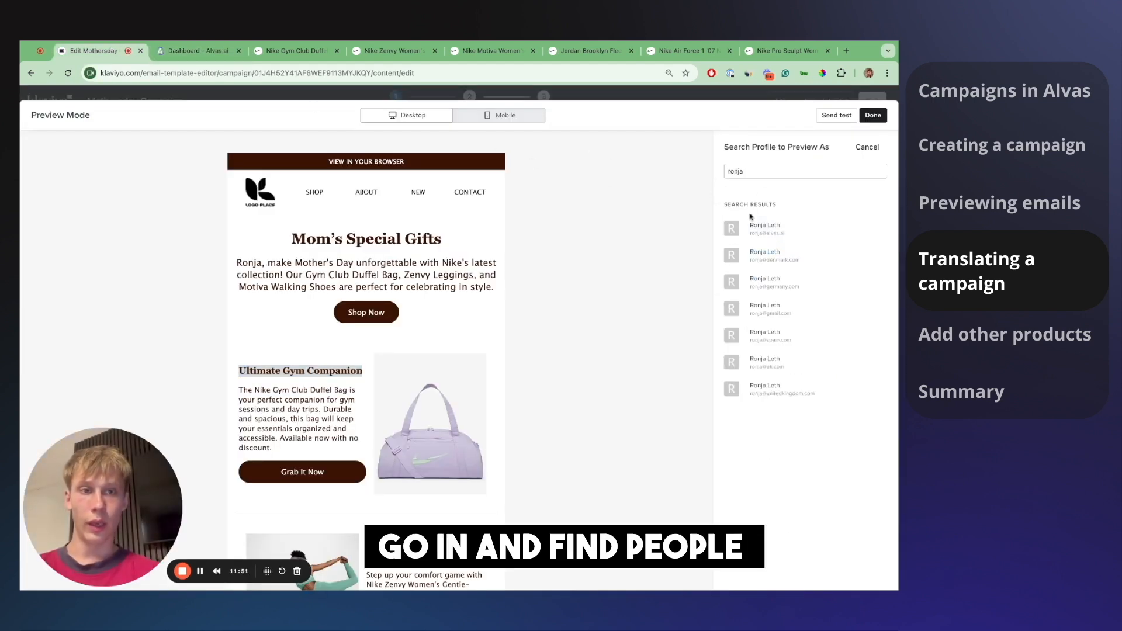
{"action": "left_click", "coordinate": [757, 171]}
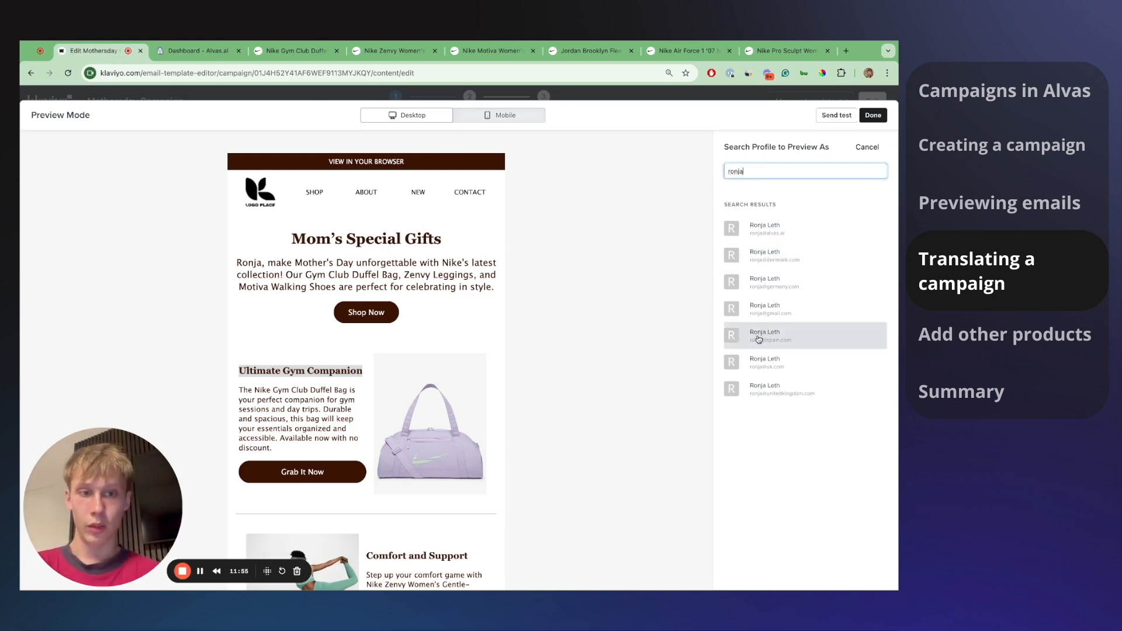
{"action": "left_click", "coordinate": [789, 341]}
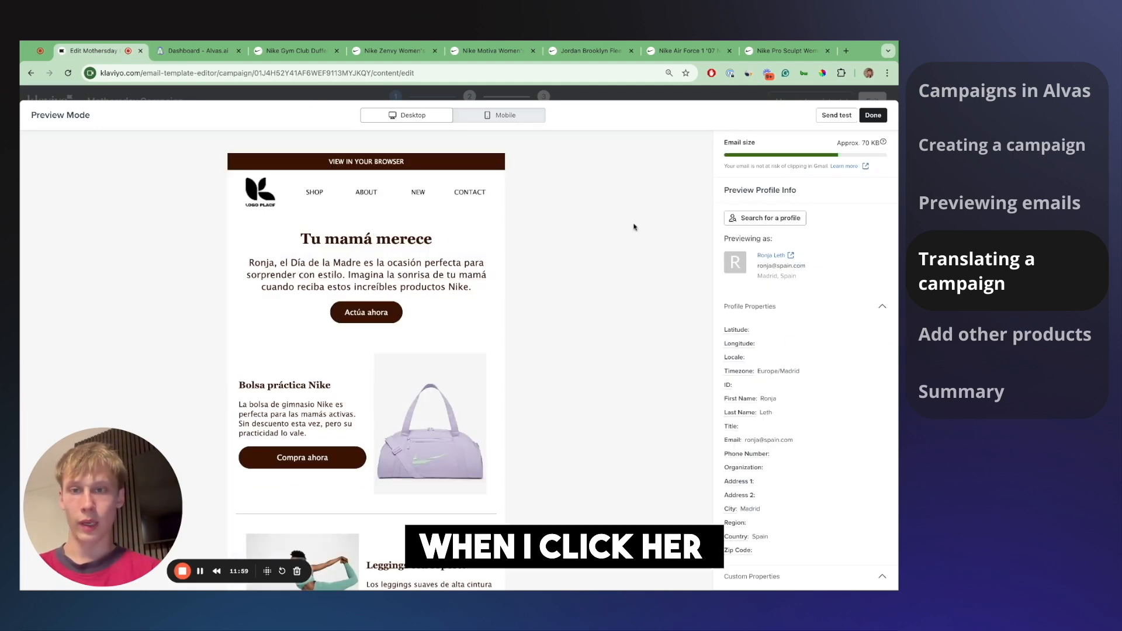
{"action": "scroll", "coordinate": [305, 199], "scroll_direction": "down", "scroll_amount": 1}
{"action": "left_click_drag", "start_coordinate": [303, 199], "coordinate": [470, 255]}
{"action": "scroll", "coordinate": [470, 255], "scroll_direction": "down", "scroll_amount": 2}
{"action": "scroll", "coordinate": [471, 254], "scroll_direction": "down", "scroll_amount": 2}
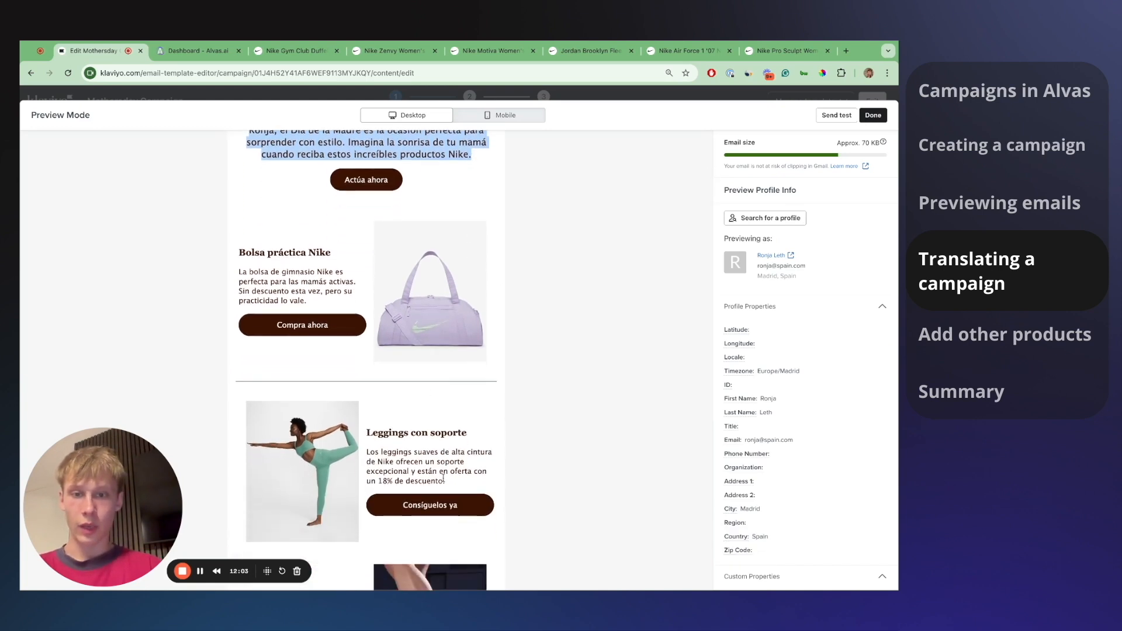
{"action": "left_click_drag", "start_coordinate": [382, 481], "coordinate": [450, 484]}
{"action": "left_click", "coordinate": [384, 481]}
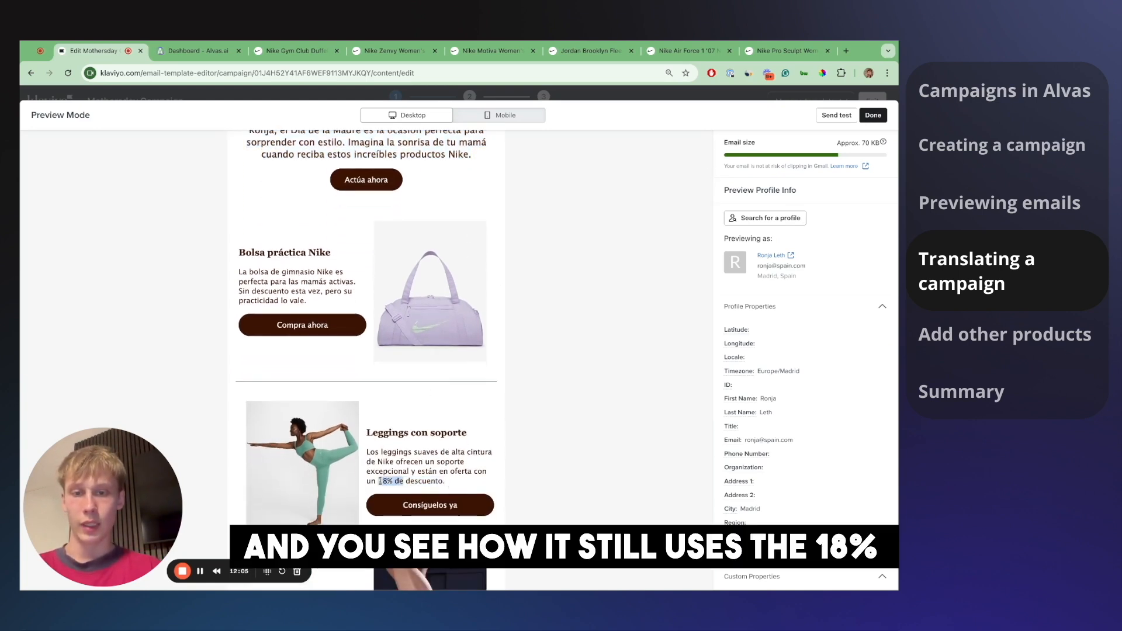
{"action": "left_click_drag", "start_coordinate": [380, 481], "coordinate": [443, 482]}
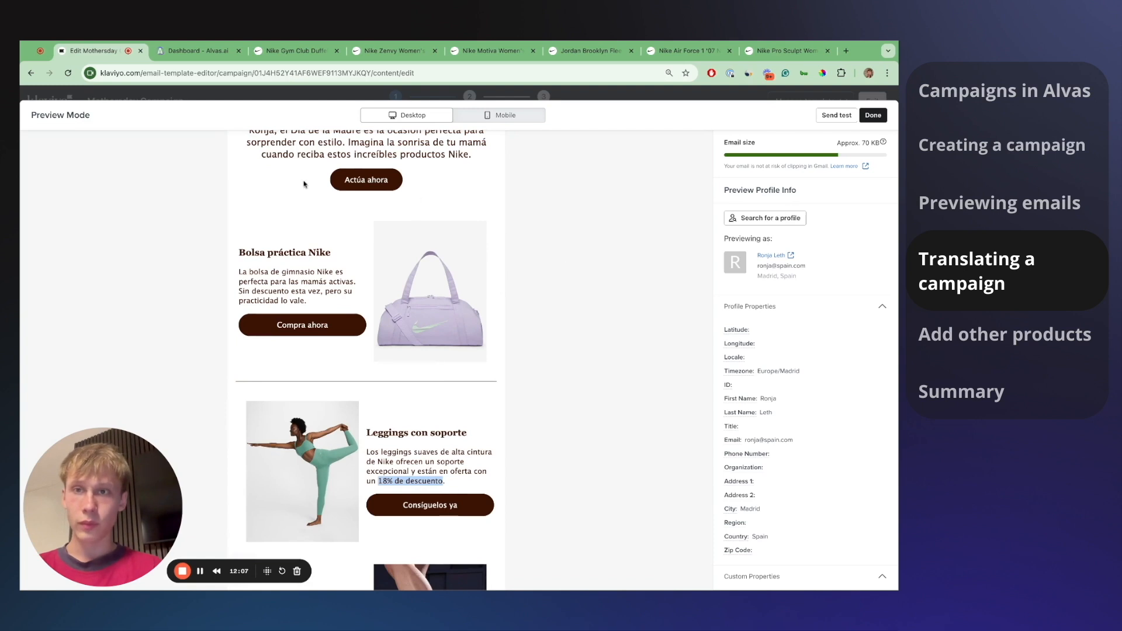
- Preview the email as a second Spain profile, then check generation status in Alvas
{"action": "left_click", "coordinate": [732, 218]}
{"action": "left_click", "coordinate": [753, 168]}
{"action": "type", "text": "villads"}
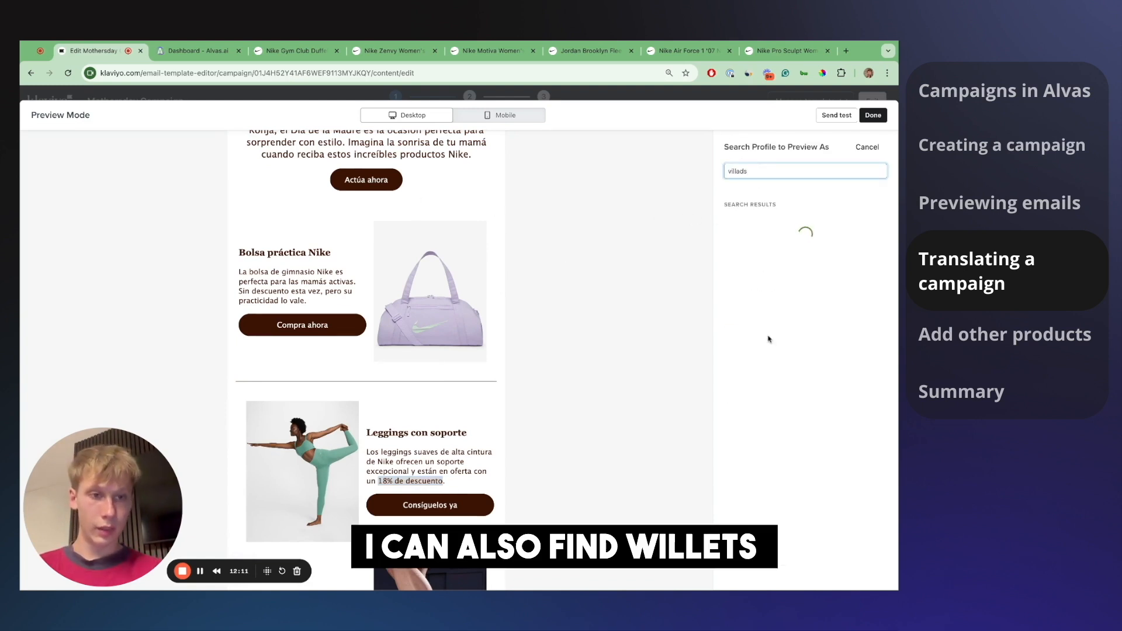
{"action": "left_click", "coordinate": [794, 373]}
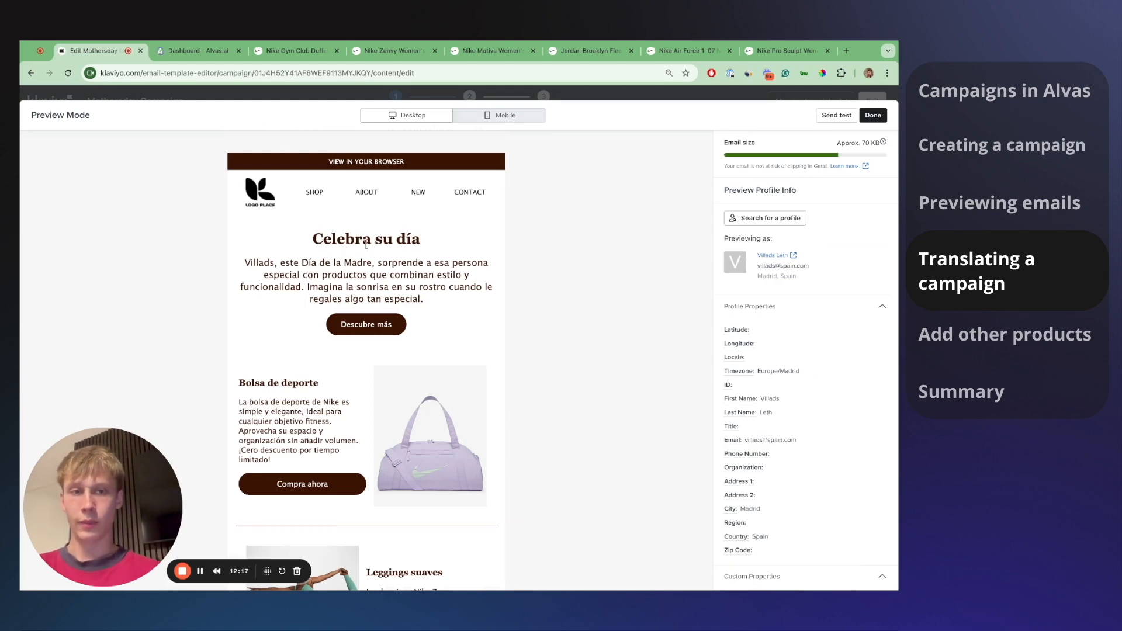
{"action": "left_click", "coordinate": [197, 53]}
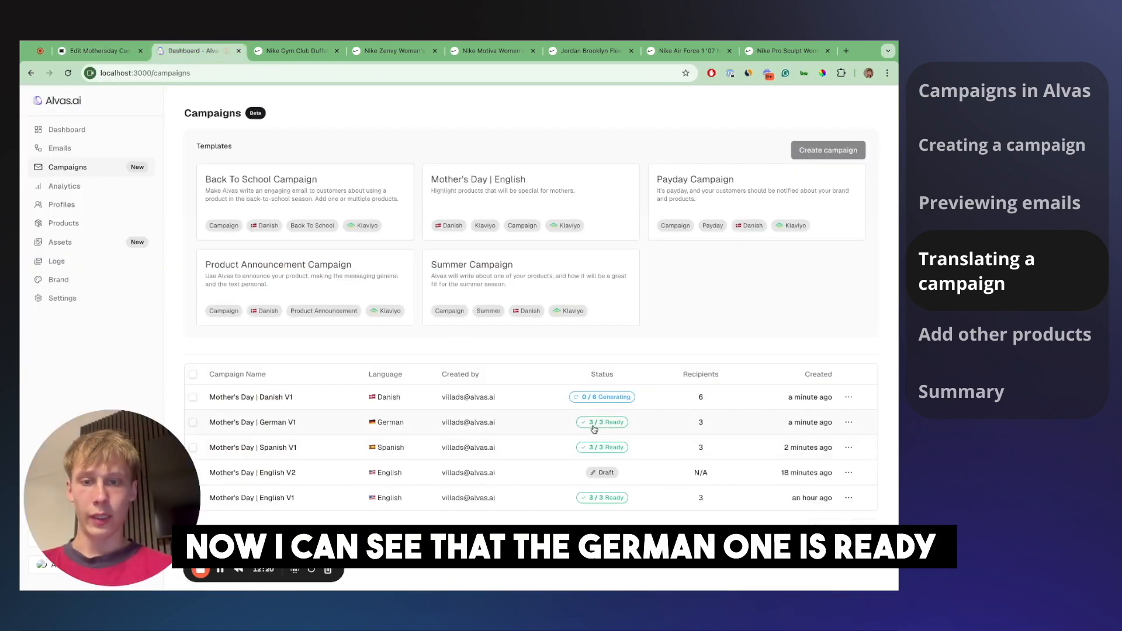
- Preview the email as the Germany profile, checking the German greeting and 18% leggings discount
{"action": "left_click", "coordinate": [133, 51]}
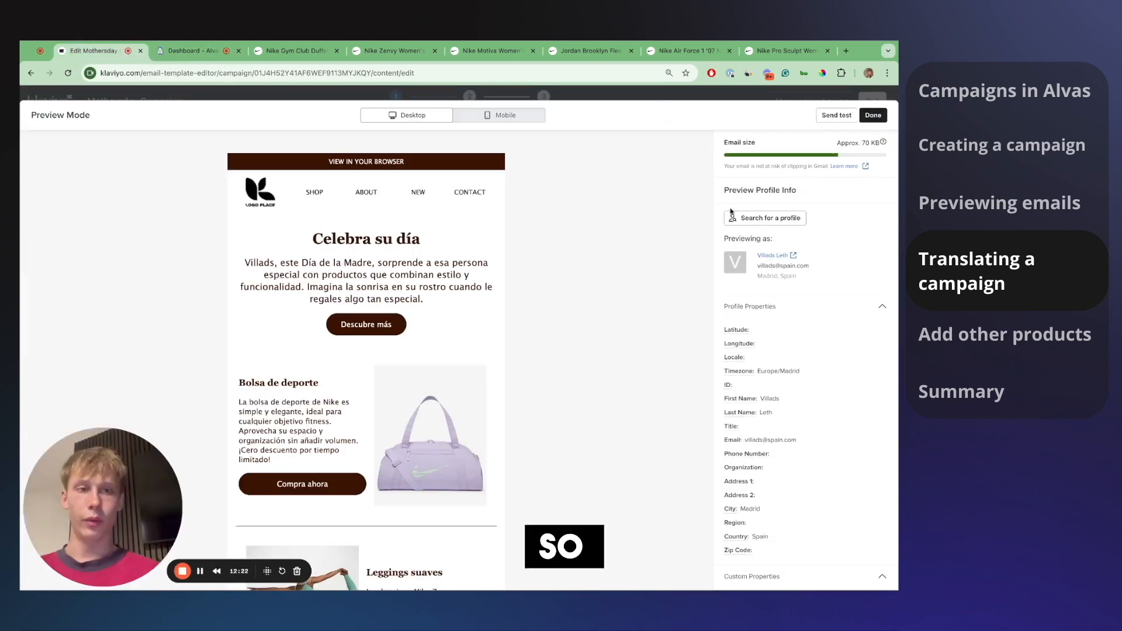
{"action": "left_click", "coordinate": [753, 209]}
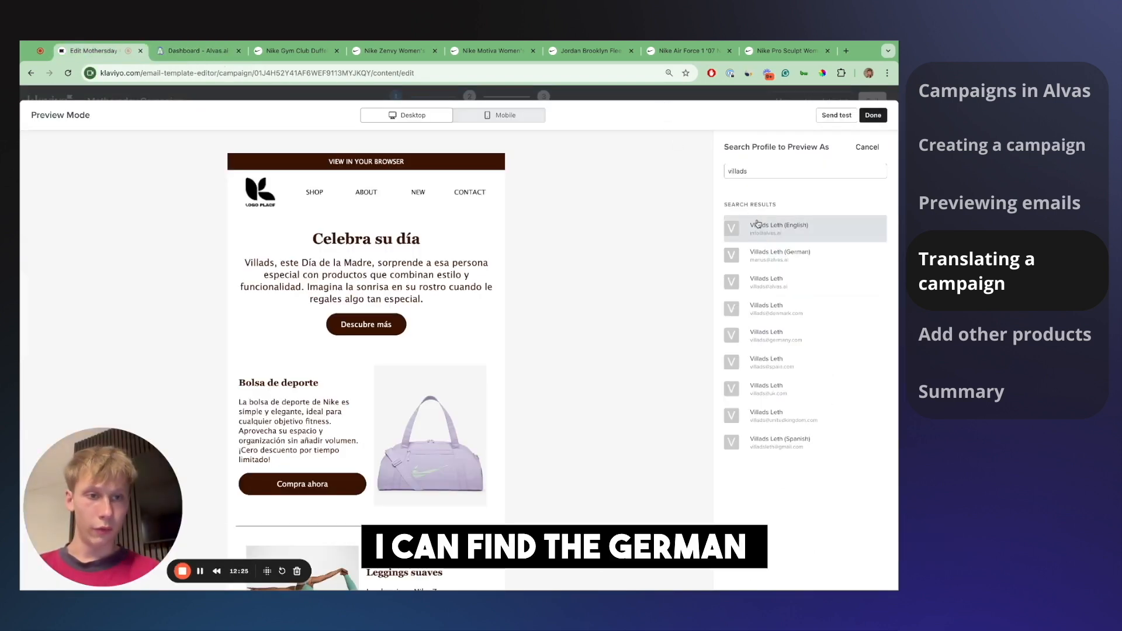
{"action": "left_click", "coordinate": [802, 341]}
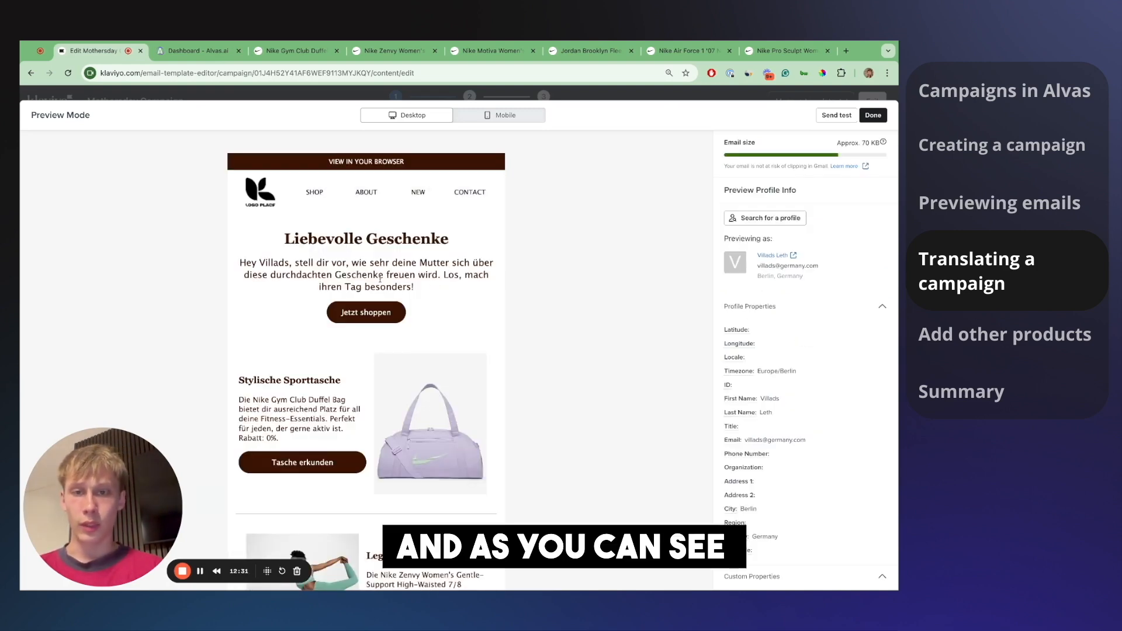
{"action": "left_click_drag", "start_coordinate": [416, 287], "coordinate": [330, 272]}
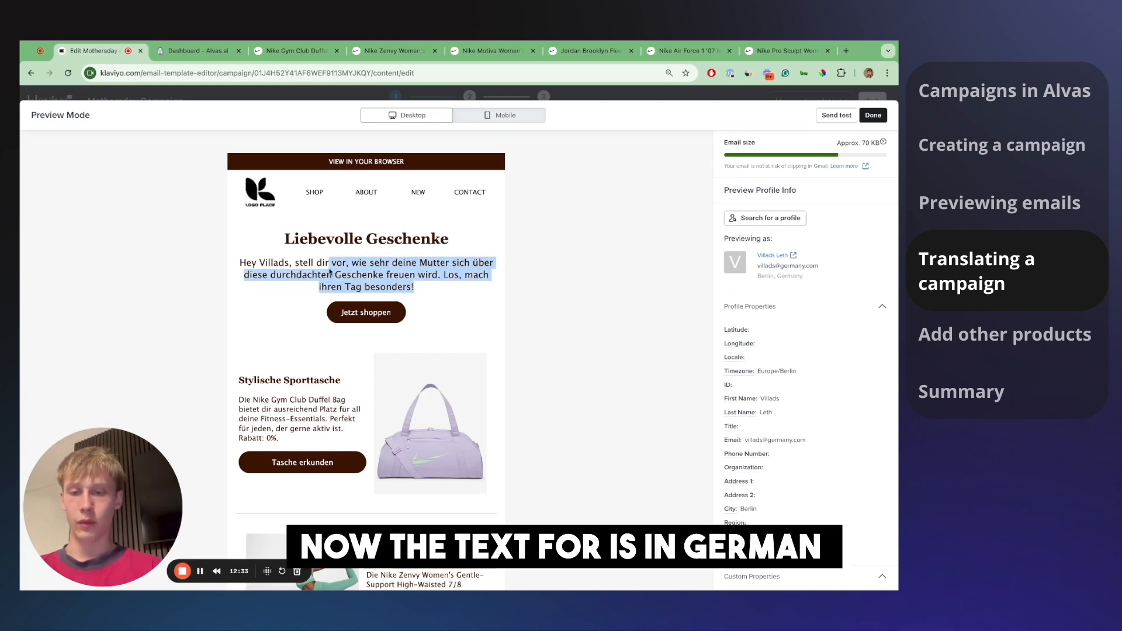
{"action": "scroll", "coordinate": [374, 281], "scroll_direction": "down", "scroll_amount": 3}
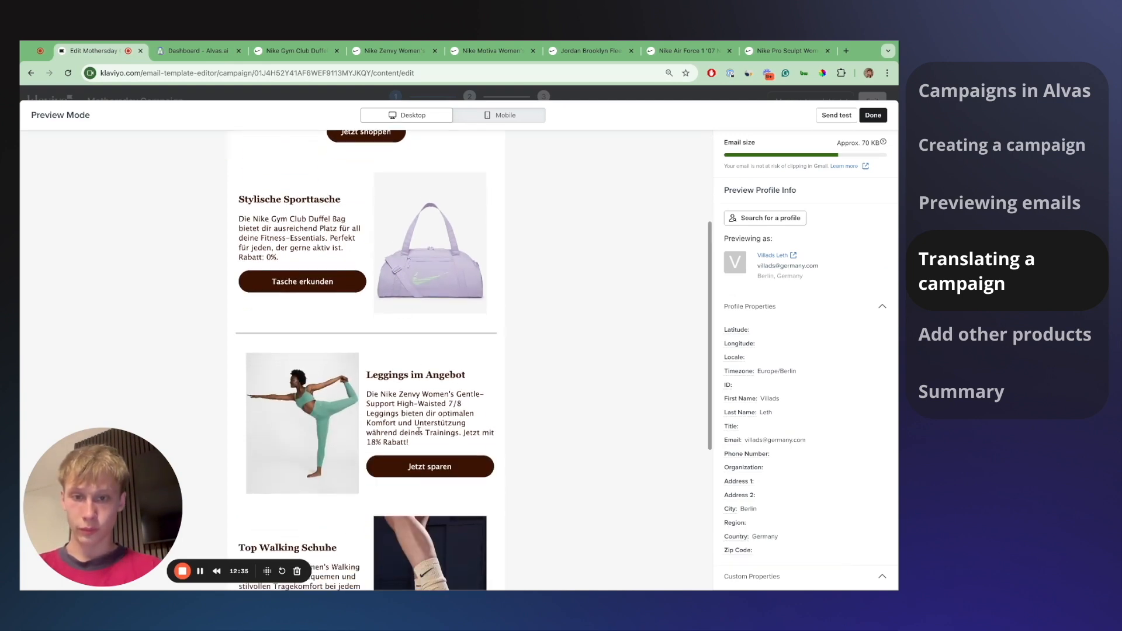
{"action": "left_click_drag", "start_coordinate": [371, 442], "coordinate": [407, 442]}
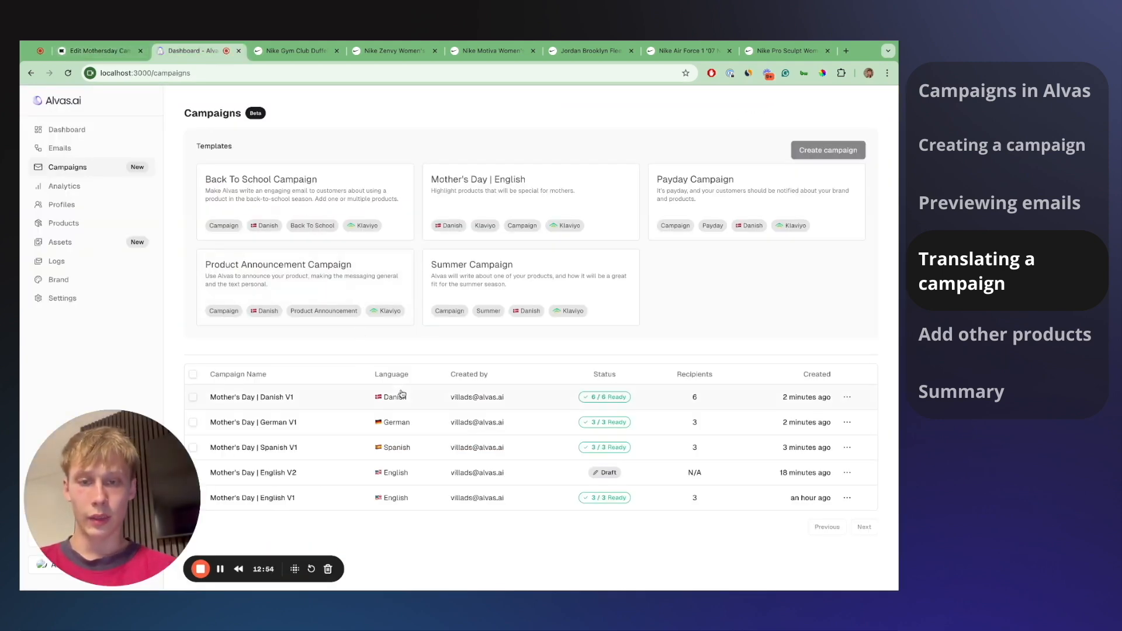
- Preview the email as the Denmark profile and review the Danish 'Forkæl din mor' heading
{"action": "left_click", "coordinate": [97, 51]}
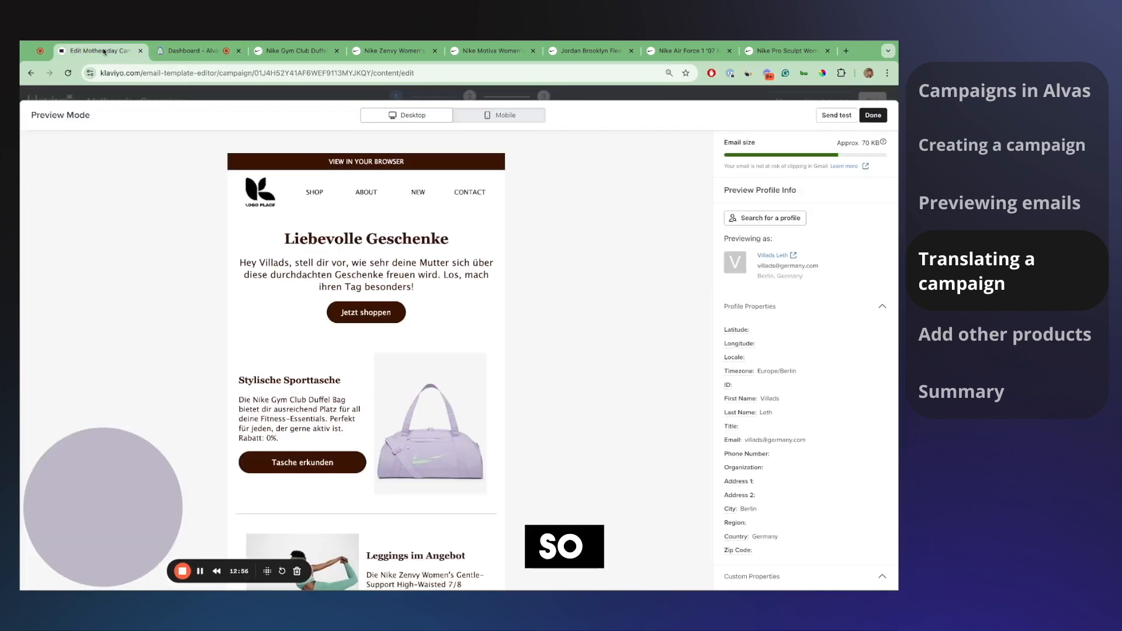
{"action": "left_click", "coordinate": [785, 222]}
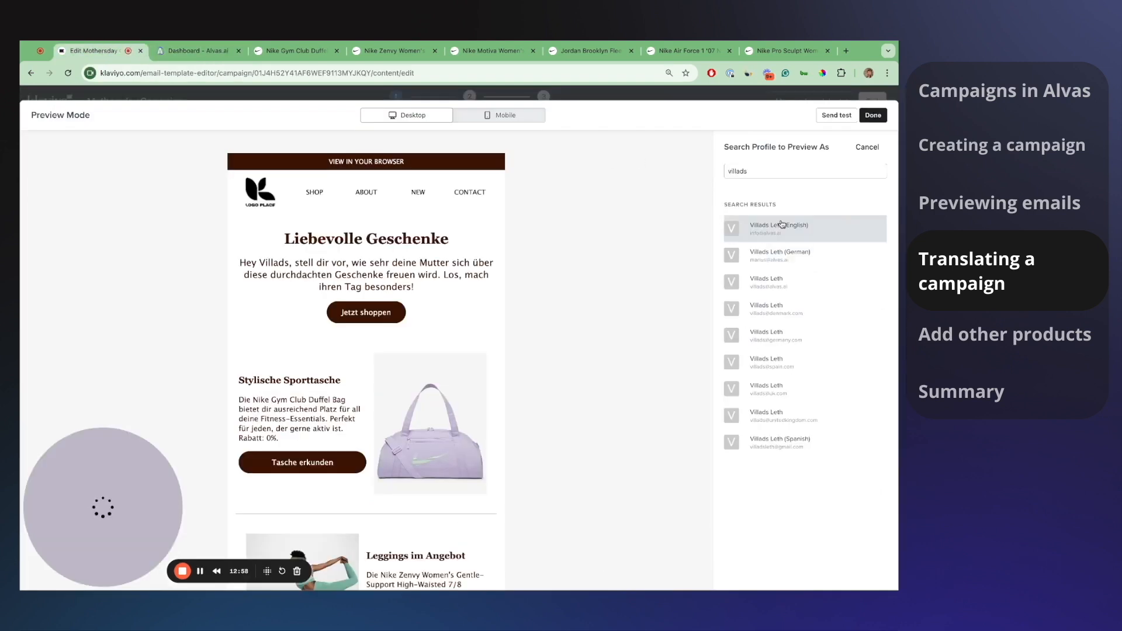
{"action": "left_click", "coordinate": [780, 308]}
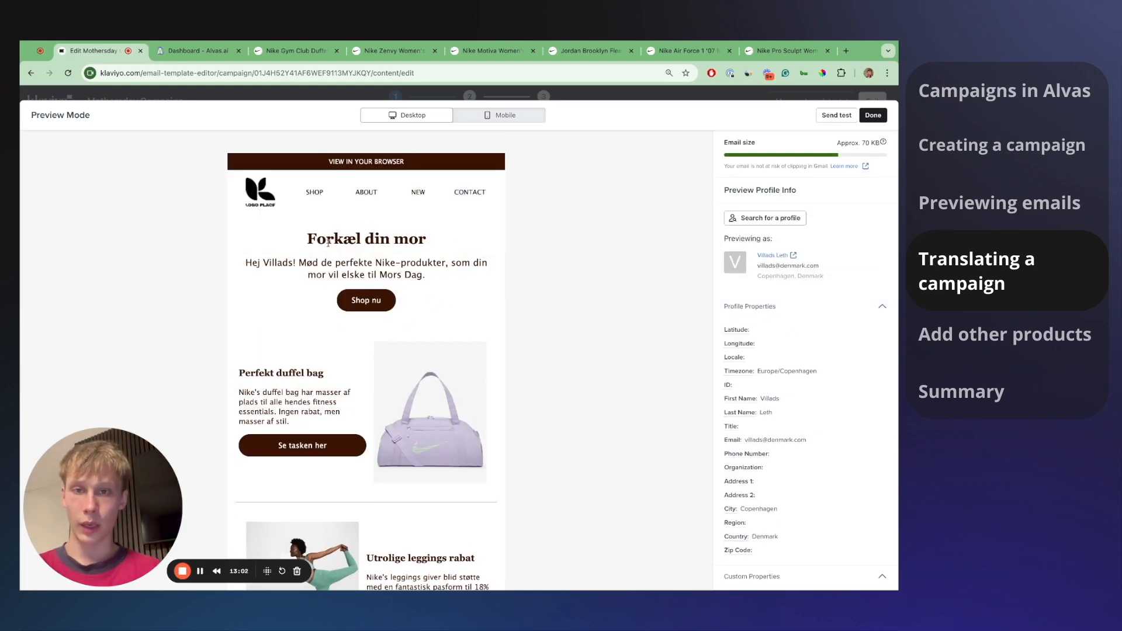
{"action": "triple_click", "coordinate": [323, 239]}
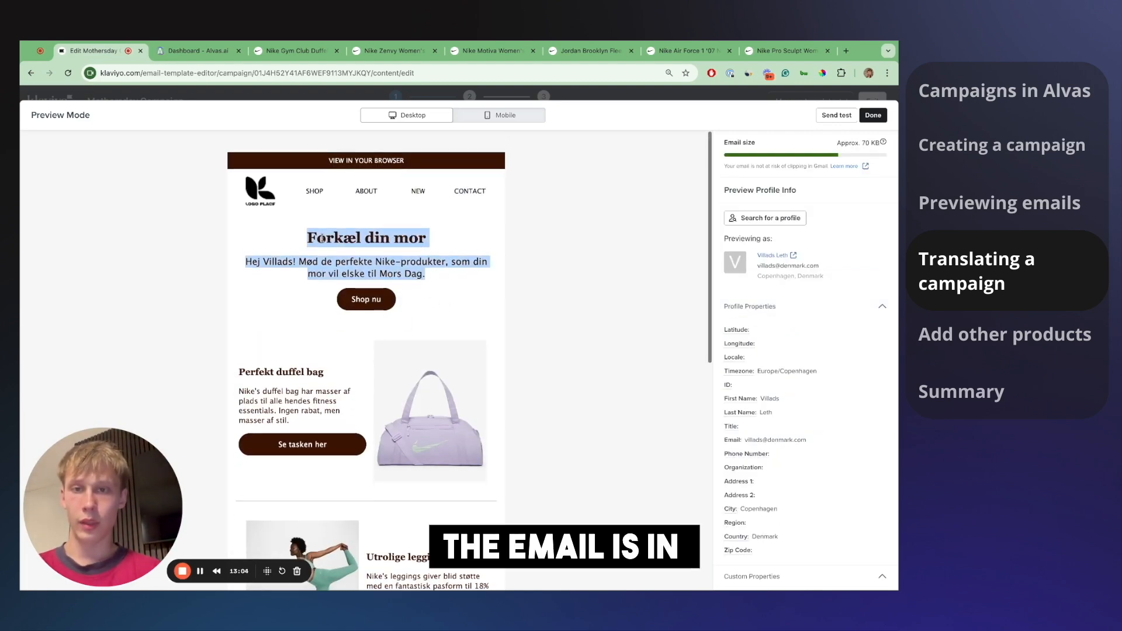
{"action": "scroll", "coordinate": [322, 239], "scroll_direction": "down", "scroll_amount": 3}
{"action": "scroll", "coordinate": [322, 238], "scroll_direction": "up", "scroll_amount": 1}
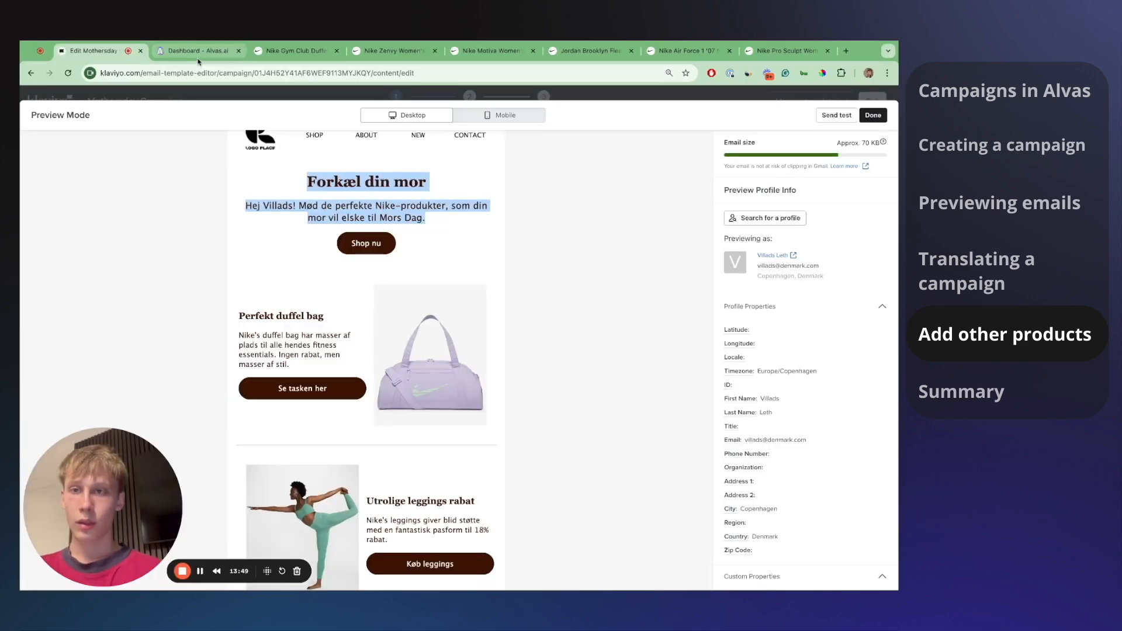
{"action": "left_click", "coordinate": [197, 52]}
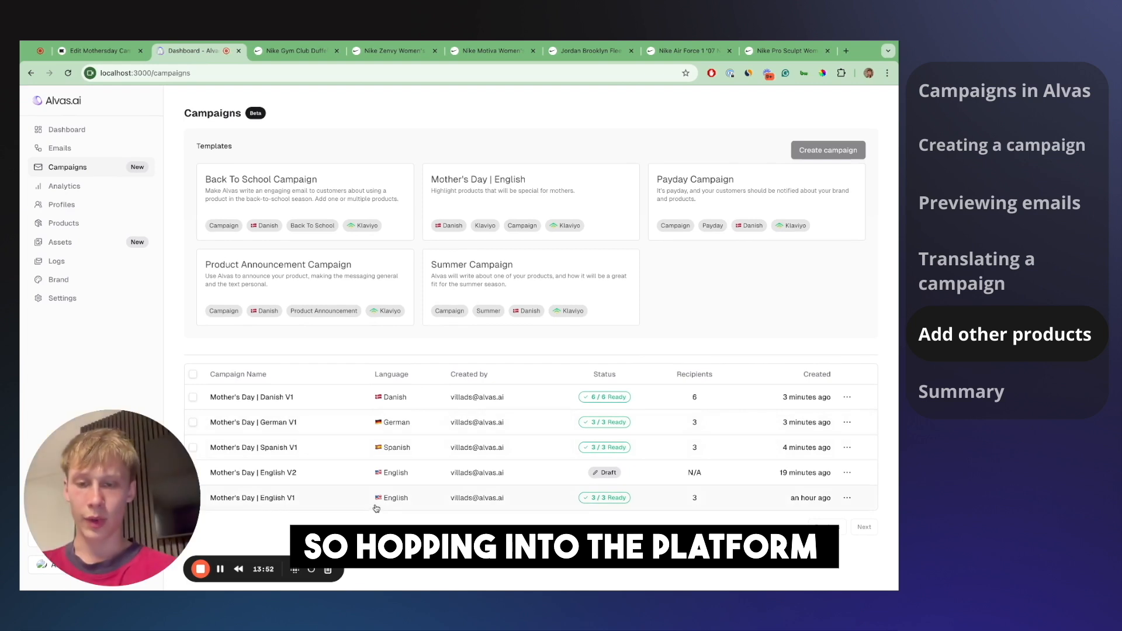
- Open the Mother's Day | English V2 campaign and view the Jordan Brooklyn Fleece hoodie product page
{"action": "left_click", "coordinate": [322, 475]}
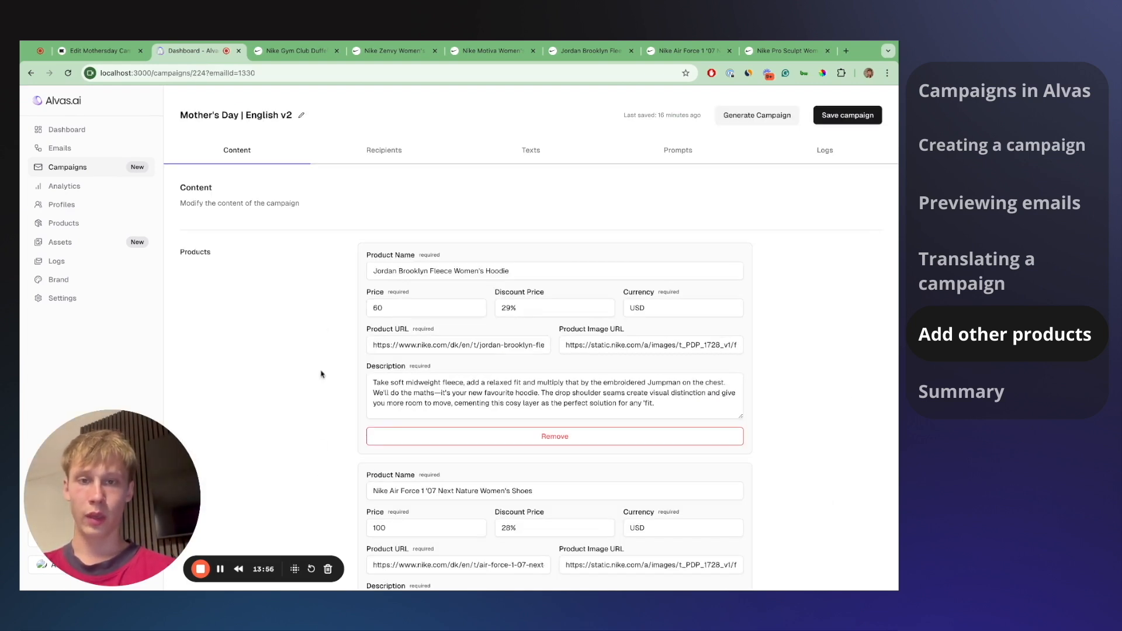
{"action": "left_click", "coordinate": [602, 53]}
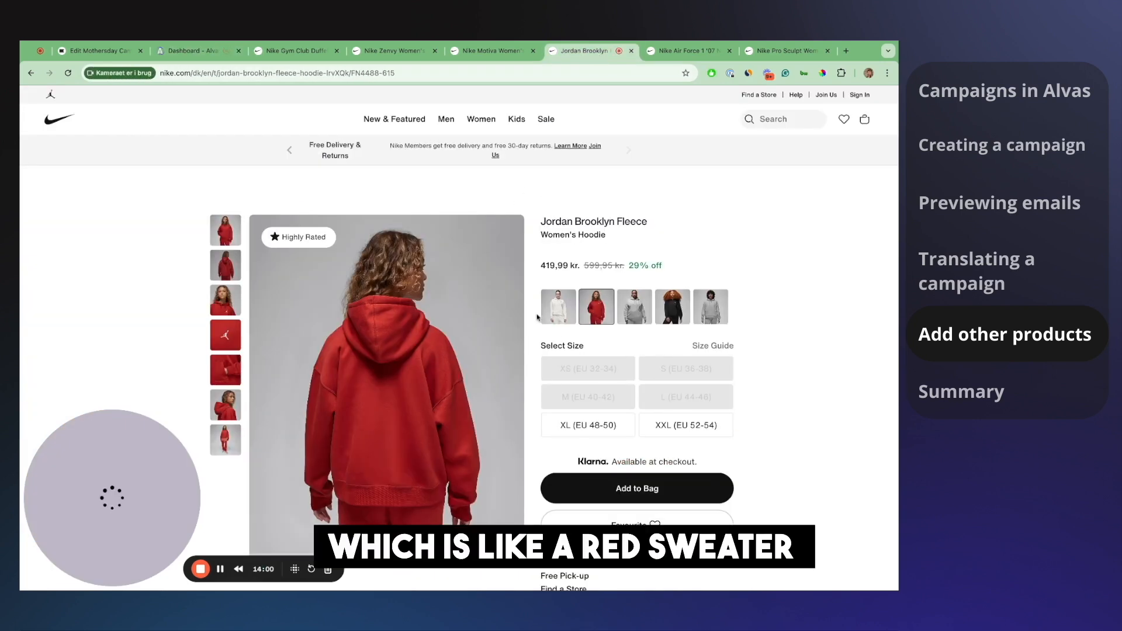
{"action": "left_click", "coordinate": [681, 51]}
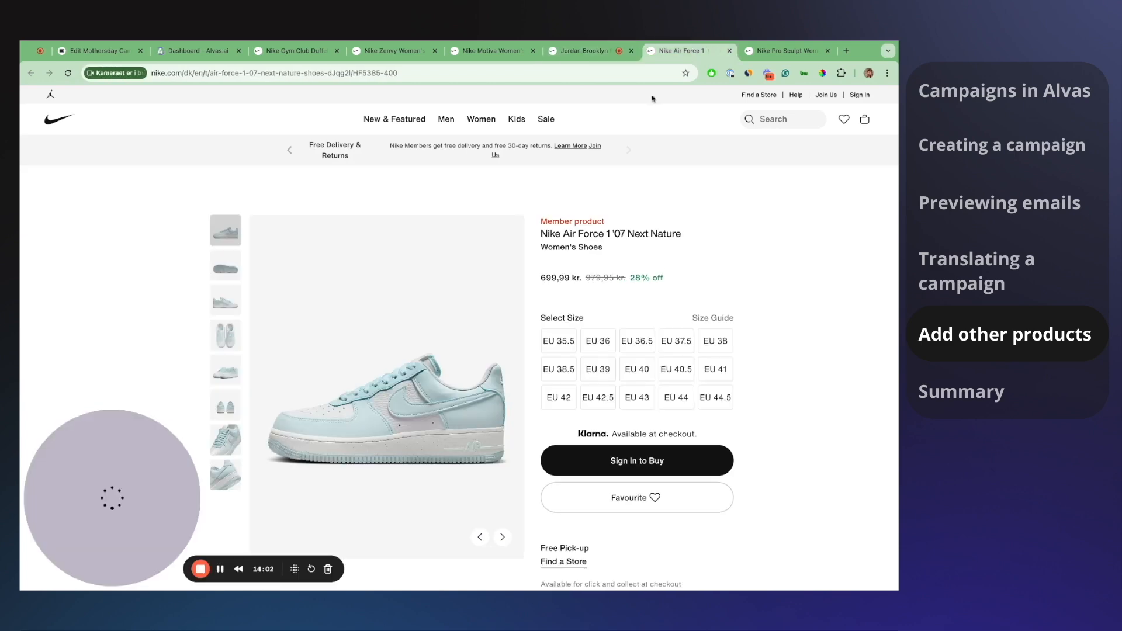
{"action": "left_click", "coordinate": [800, 51]}
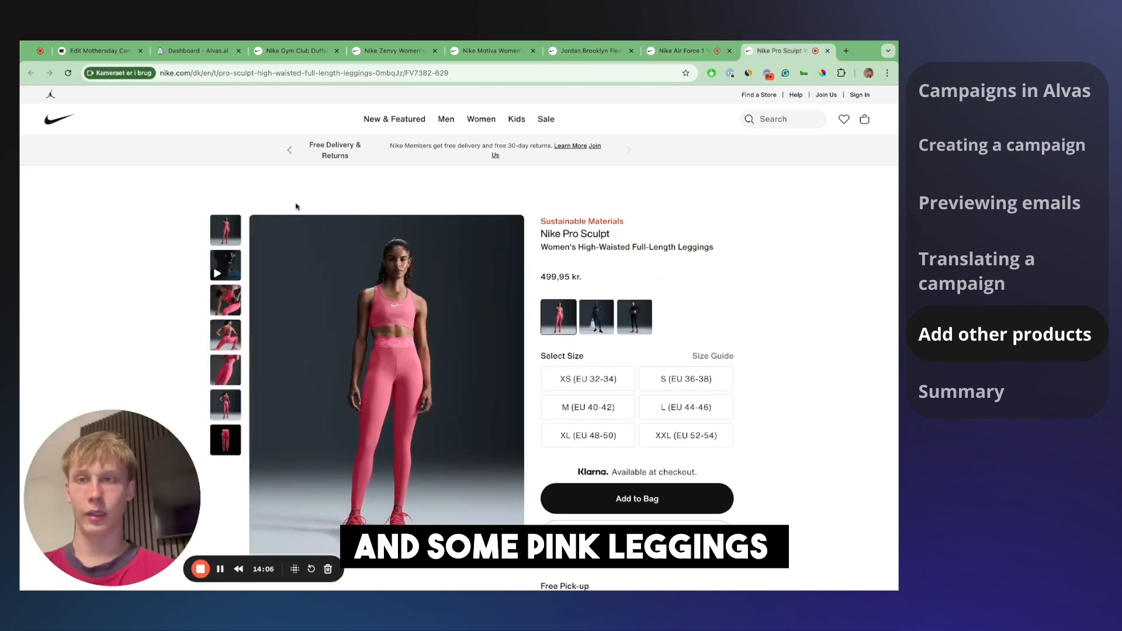
{"action": "left_click", "coordinate": [199, 51]}
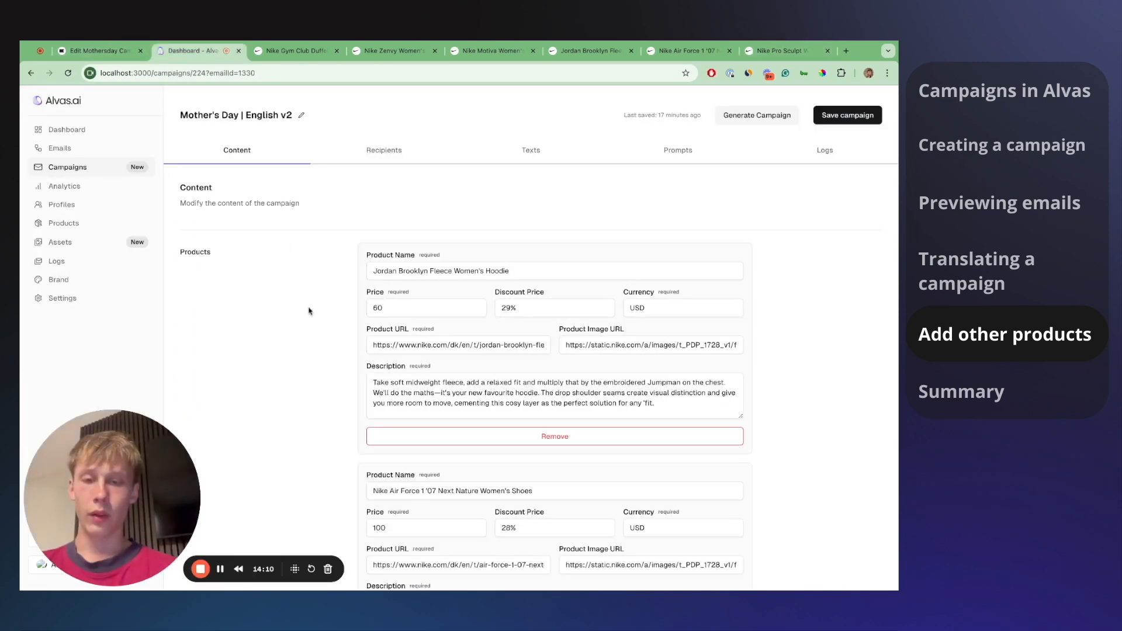
{"action": "scroll", "coordinate": [310, 311], "scroll_direction": "down", "scroll_amount": 1}
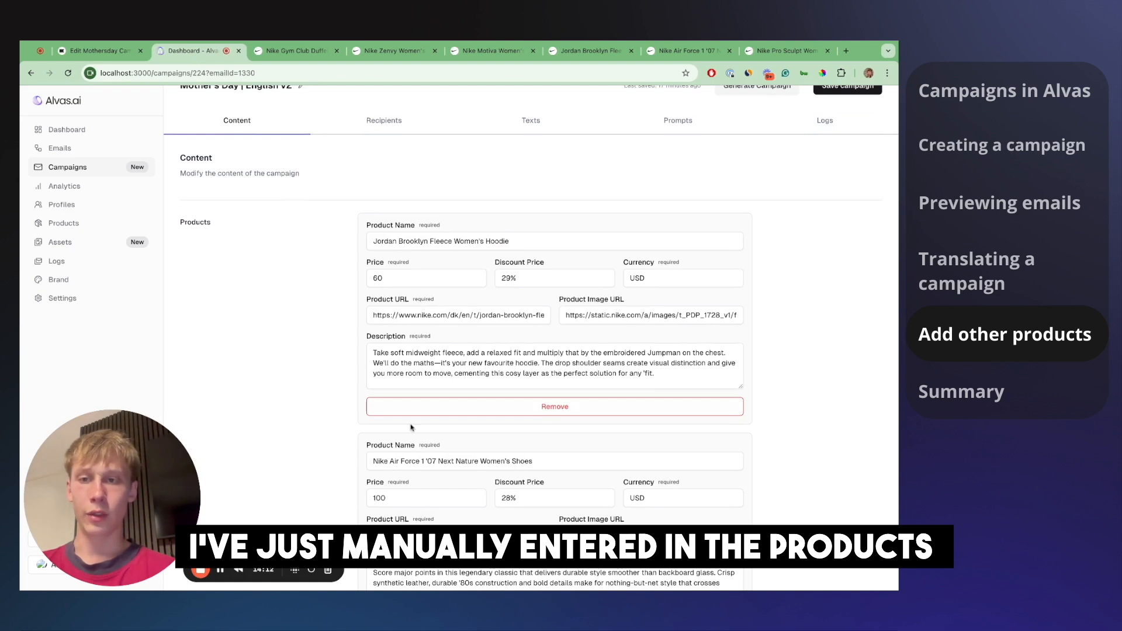
{"action": "left_click", "coordinate": [531, 278]}
{"action": "double_click", "coordinate": [532, 279]}
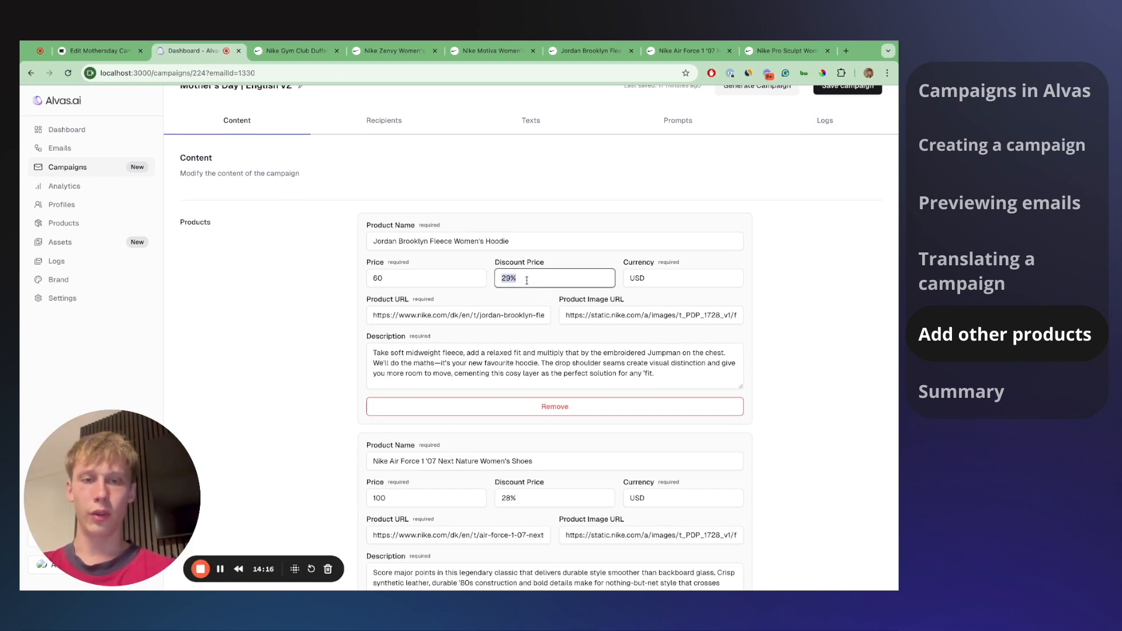
{"action": "scroll", "coordinate": [514, 385], "scroll_direction": "down", "scroll_amount": 4}
{"action": "left_click", "coordinate": [537, 371]}
{"action": "double_click", "coordinate": [536, 372]}
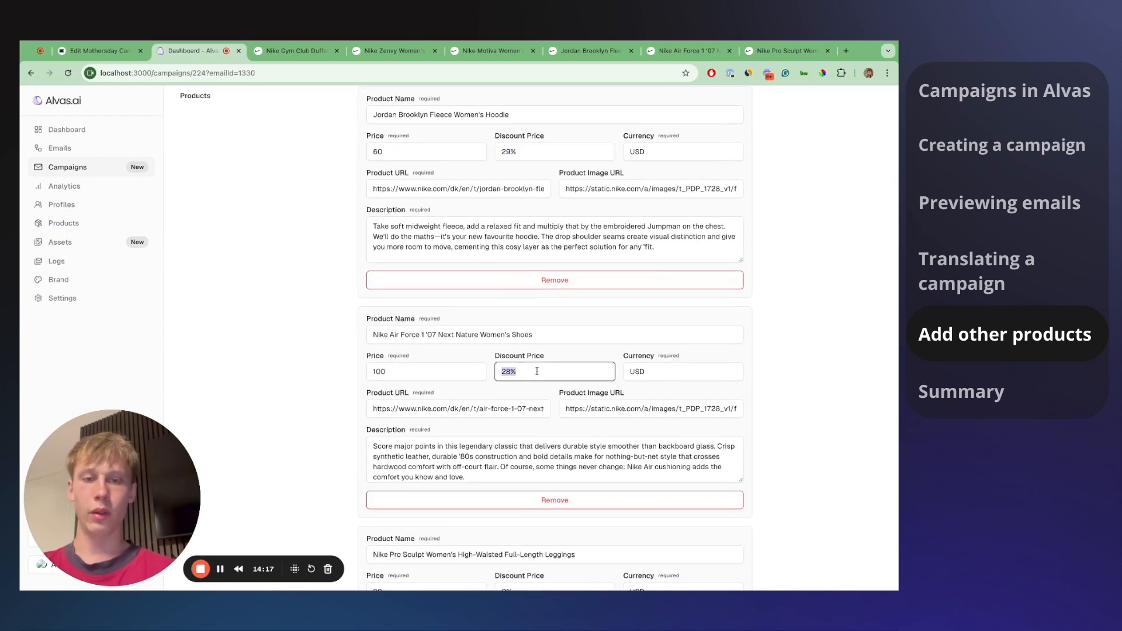
{"action": "scroll", "coordinate": [531, 475], "scroll_direction": "down", "scroll_amount": 4}
{"action": "double_click", "coordinate": [514, 459]}
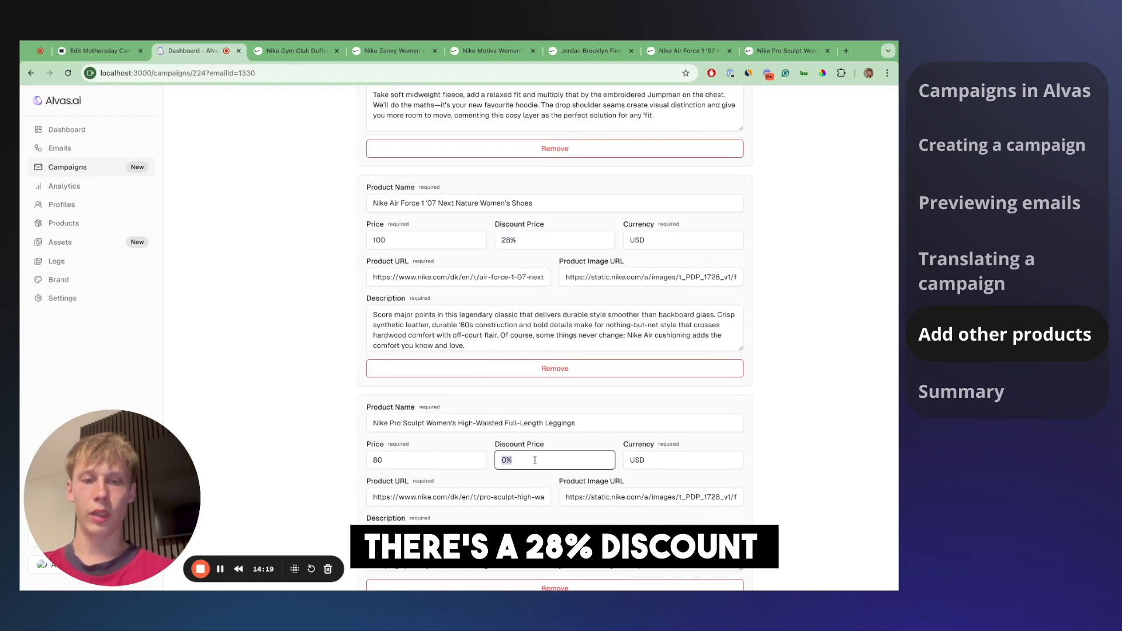
{"action": "scroll", "coordinate": [521, 458], "scroll_direction": "up", "scroll_amount": 9}
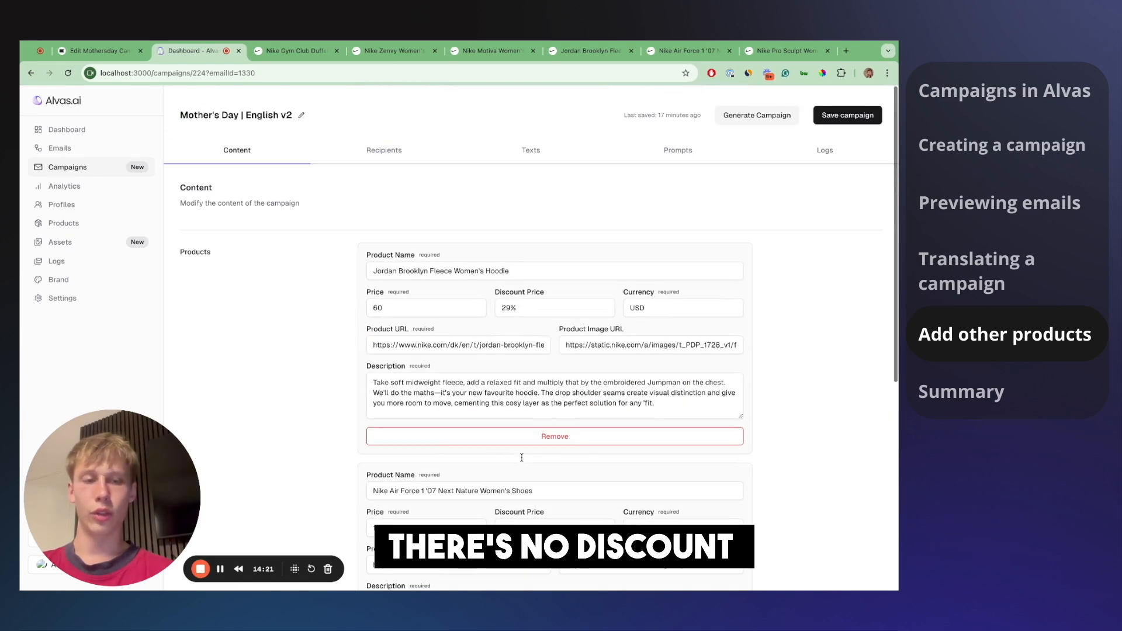
{"action": "left_click", "coordinate": [756, 118]}
{"action": "left_click", "coordinate": [585, 205]}
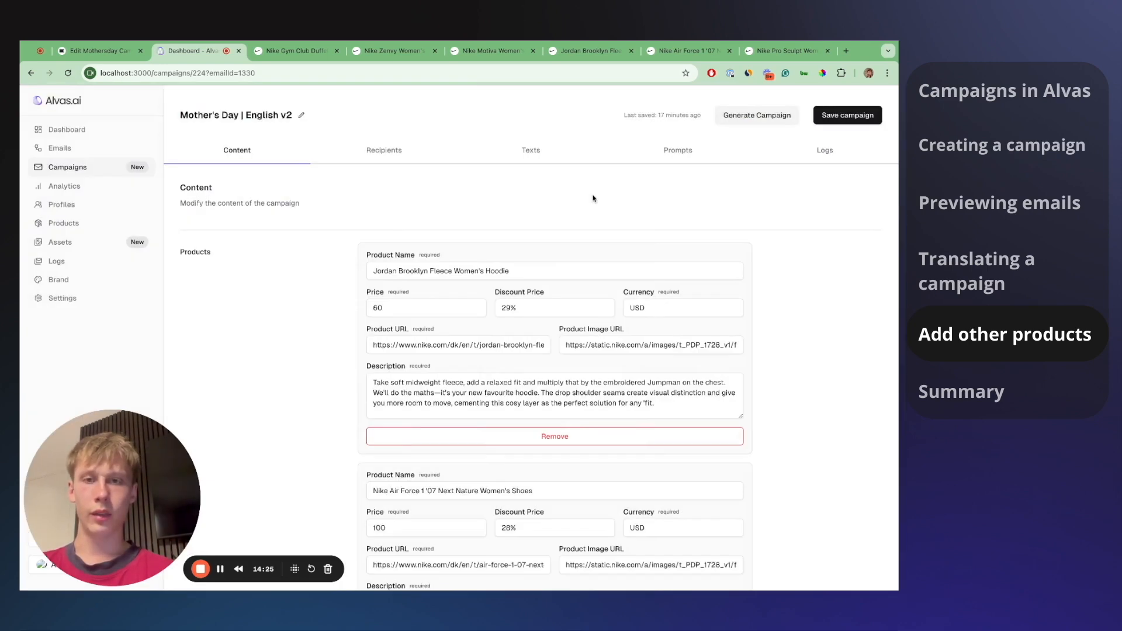
- Replace Newsletter (Denmark) with Newsletter (United Kingdom) as recipients, save, and open the review
{"action": "left_click", "coordinate": [385, 151]}
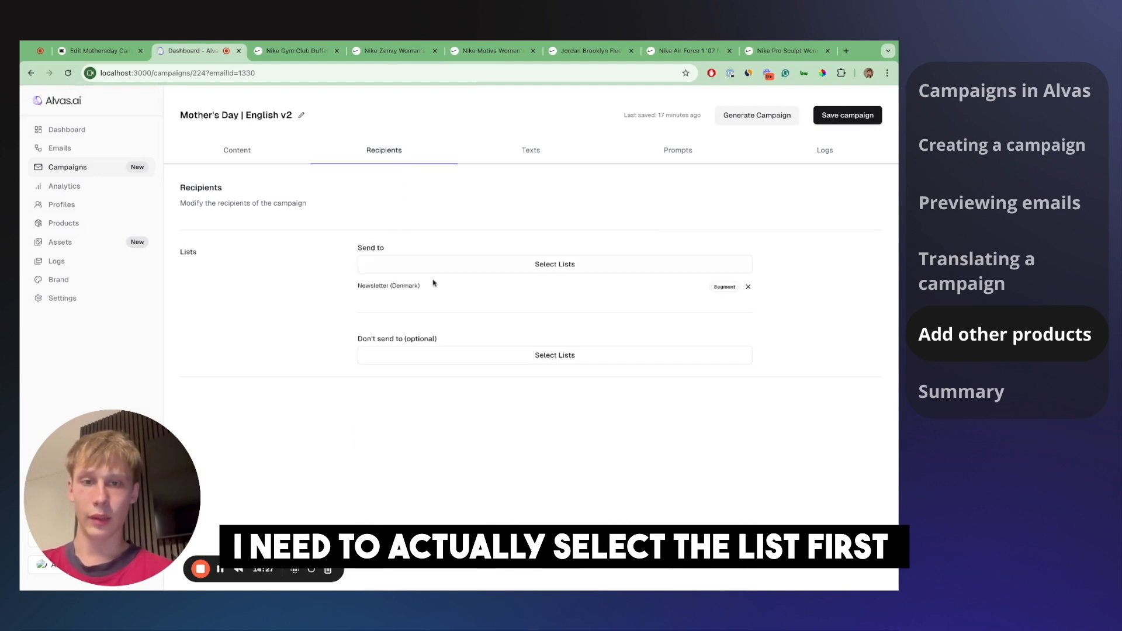
{"action": "left_click_drag", "start_coordinate": [385, 287], "coordinate": [421, 288]}
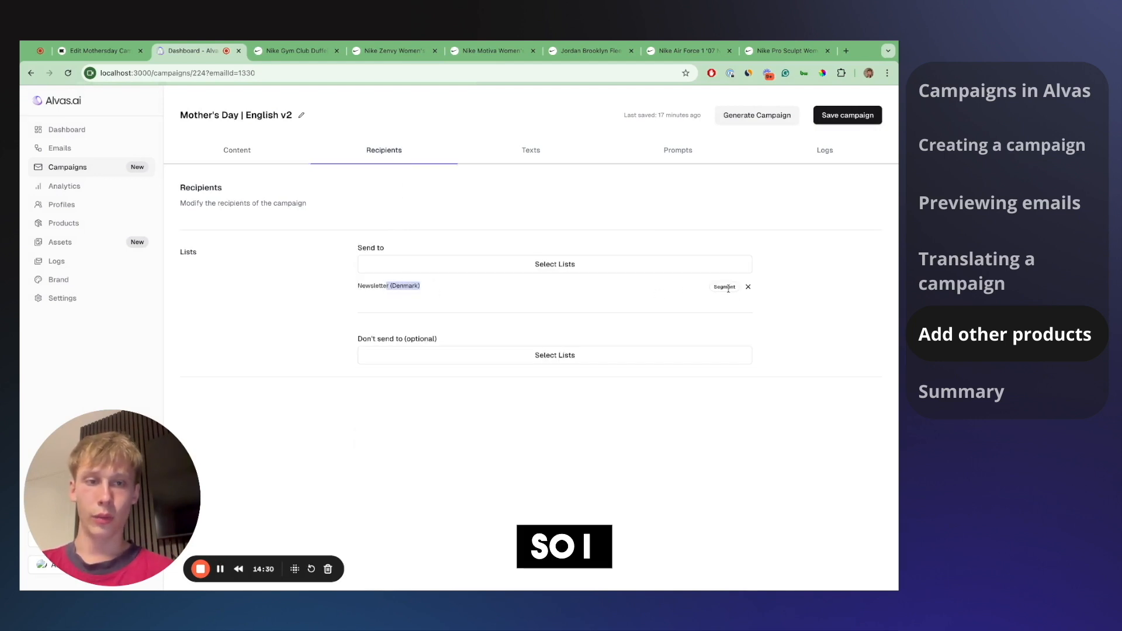
{"action": "left_click", "coordinate": [748, 287]}
{"action": "left_click", "coordinate": [582, 266]}
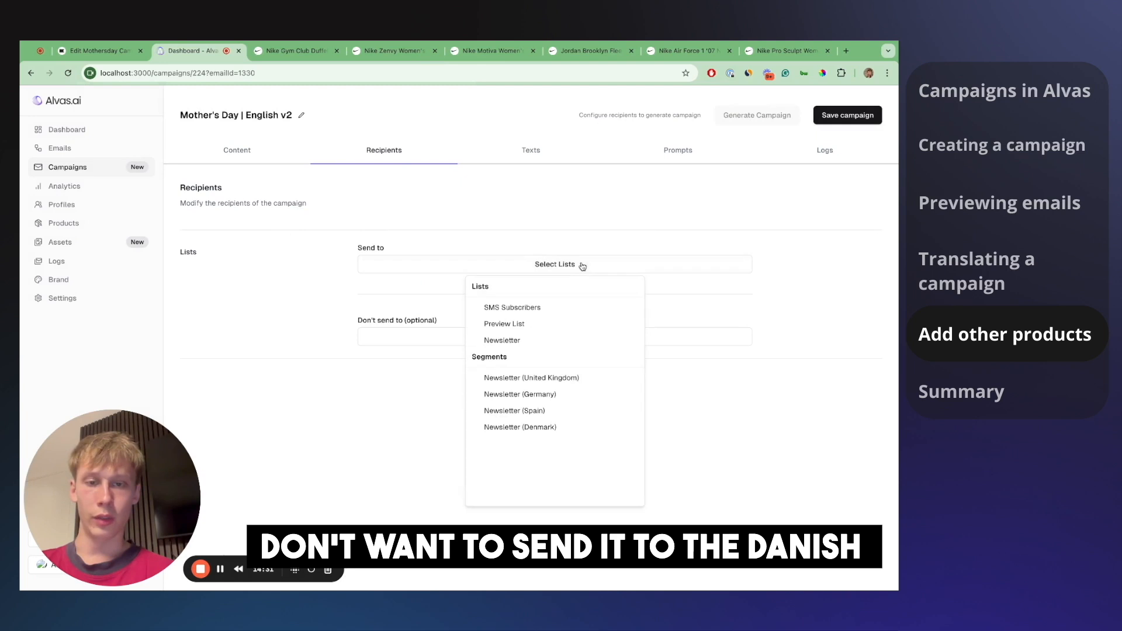
{"action": "left_click", "coordinate": [529, 378]}
{"action": "left_click", "coordinate": [796, 218]}
{"action": "left_click", "coordinate": [848, 115]}
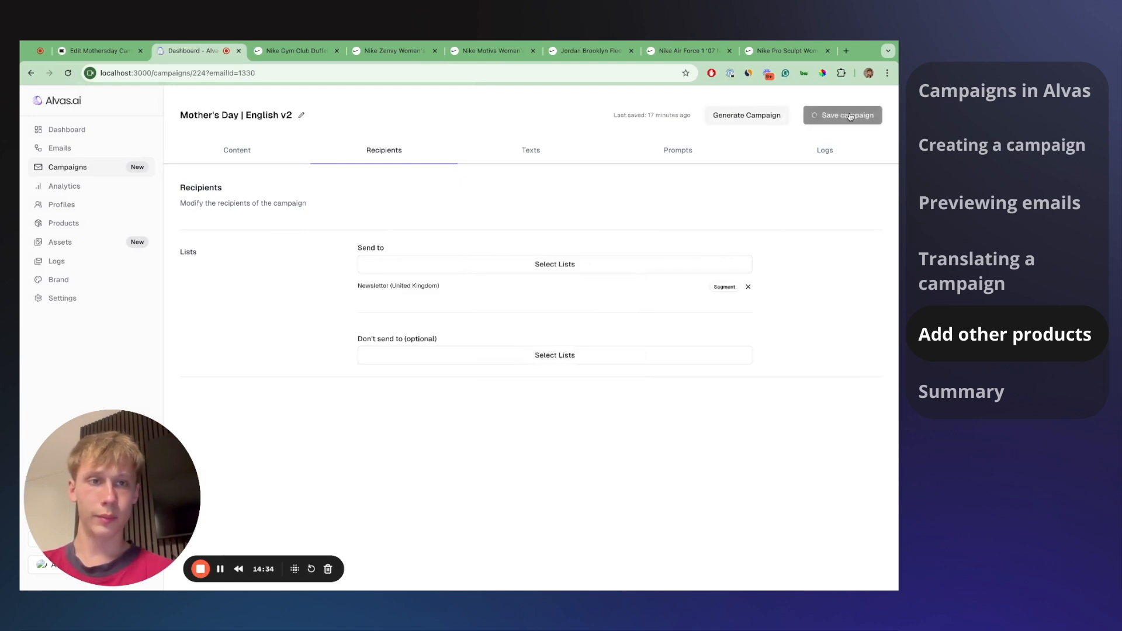
{"action": "left_click", "coordinate": [742, 117]}
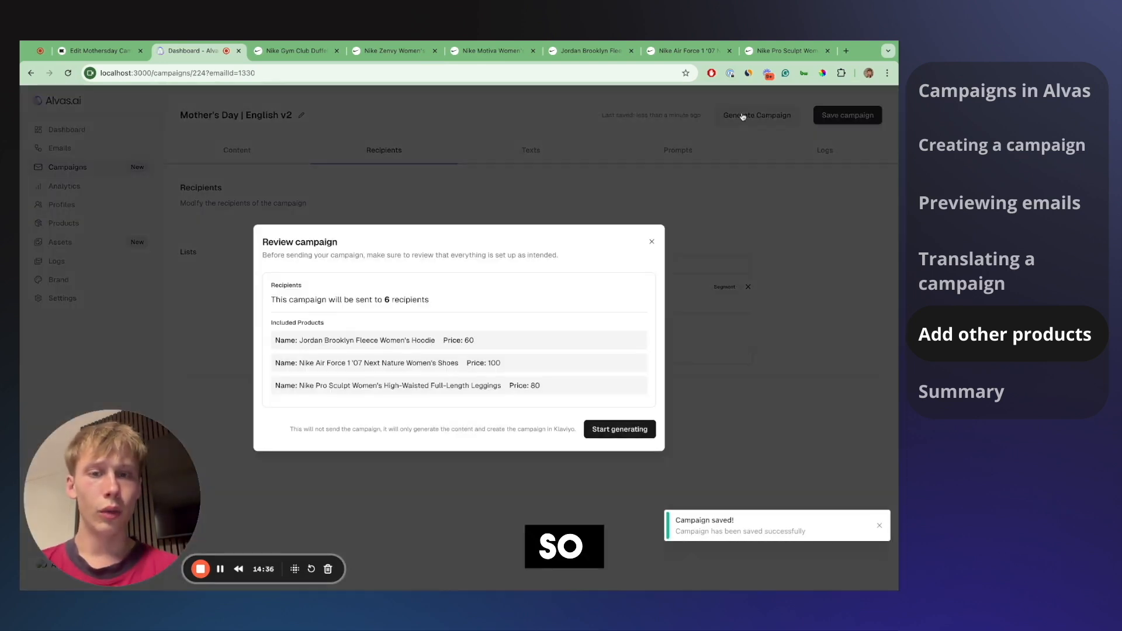
- Reopen the campaign review and start generating English v2 for 3 recipients
{"action": "left_click", "coordinate": [685, 153]}
{"action": "left_click", "coordinate": [746, 111]}
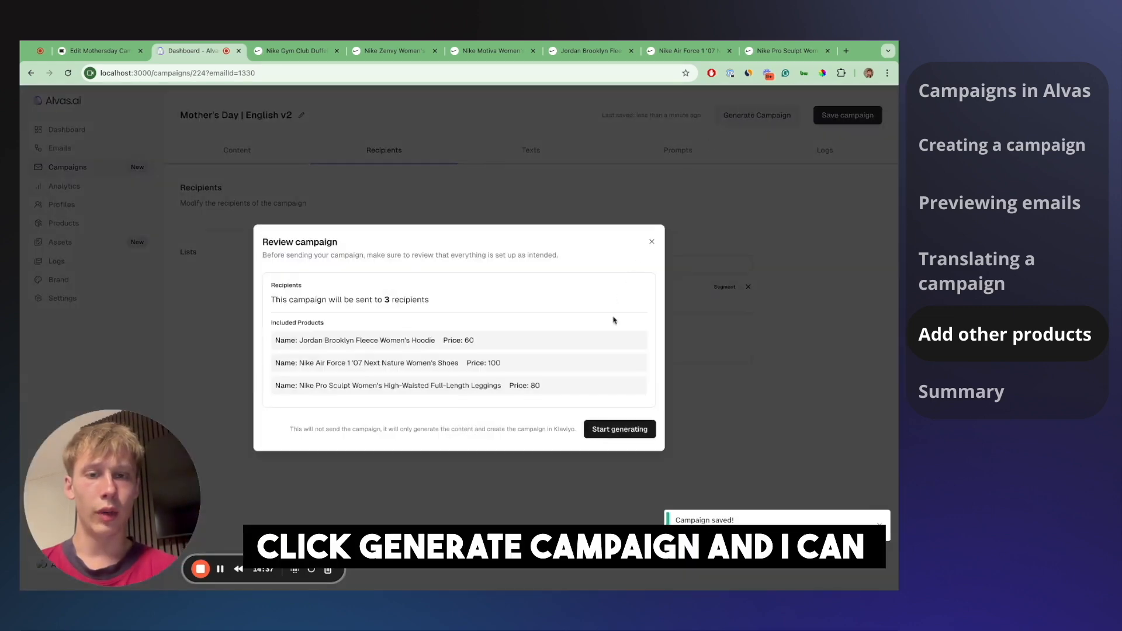
{"action": "left_click", "coordinate": [604, 435]}
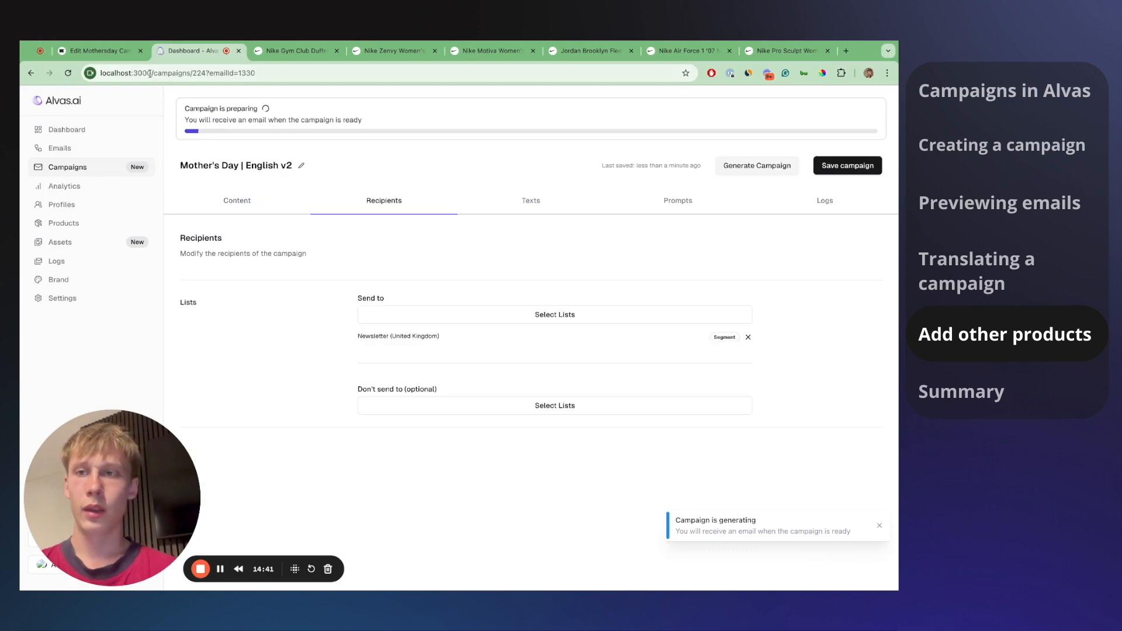
{"action": "left_click_drag", "start_coordinate": [200, 109], "coordinate": [242, 120]}
- Preview the email as the United Kingdom profile, scrolling the English content, then return to Alvas
{"action": "left_click", "coordinate": [95, 55]}
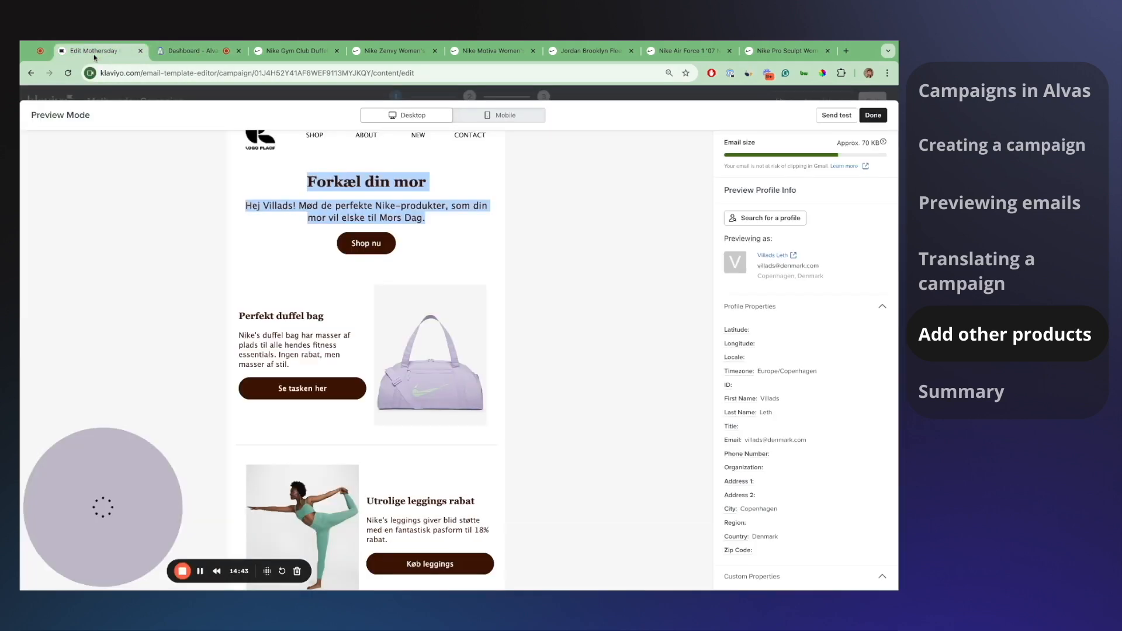
{"action": "left_click", "coordinate": [741, 222]}
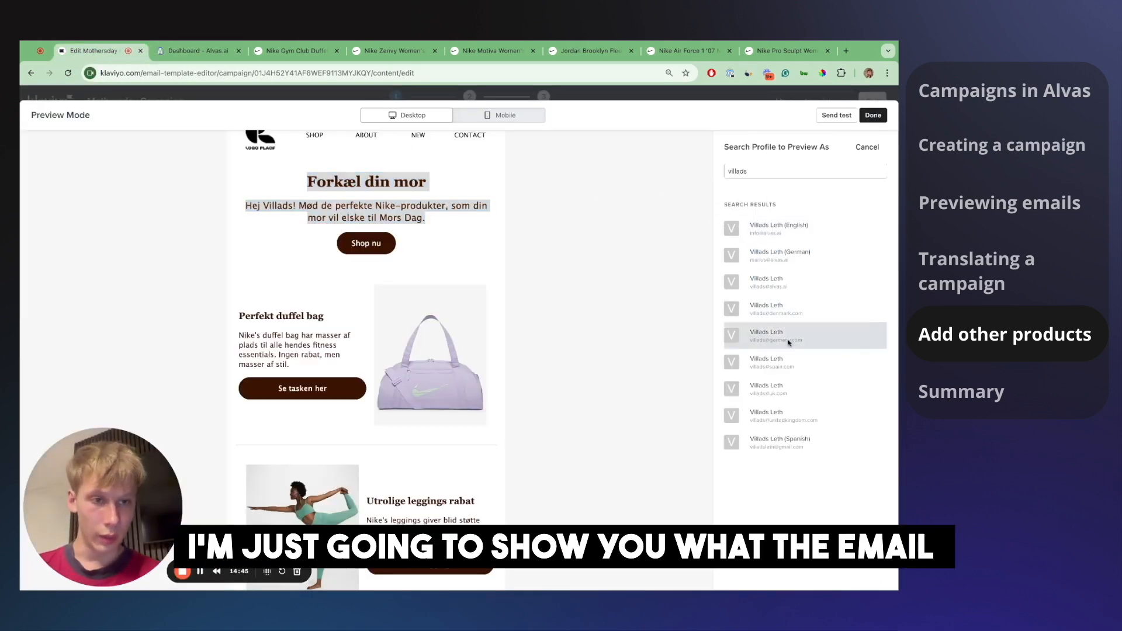
{"action": "left_click", "coordinate": [783, 415]}
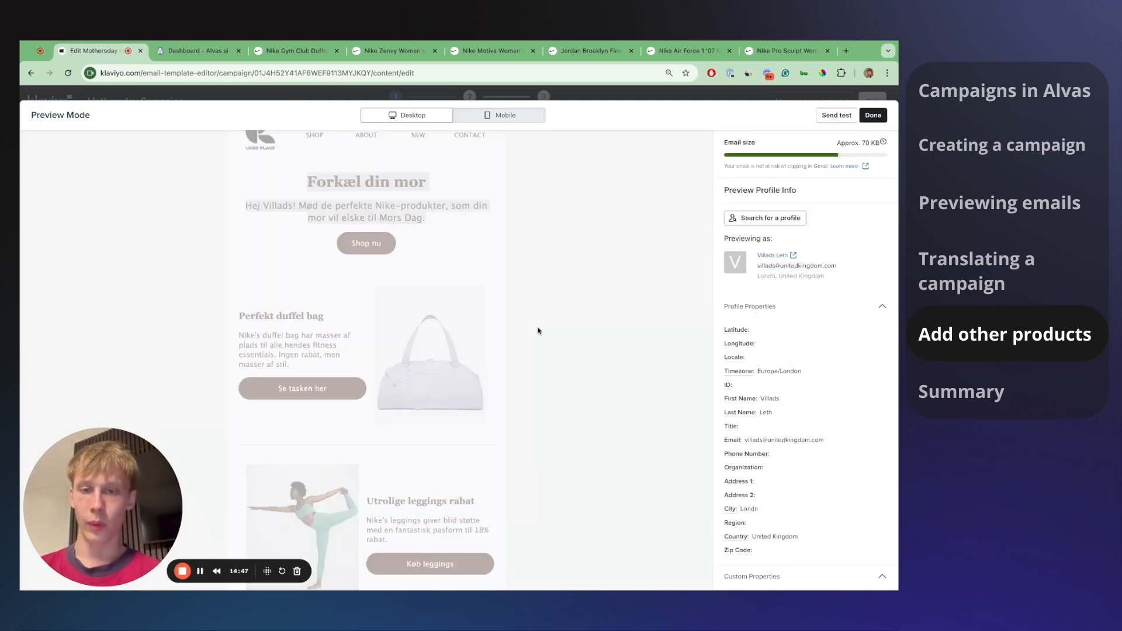
{"action": "scroll", "coordinate": [419, 331], "scroll_direction": "down", "scroll_amount": 2}
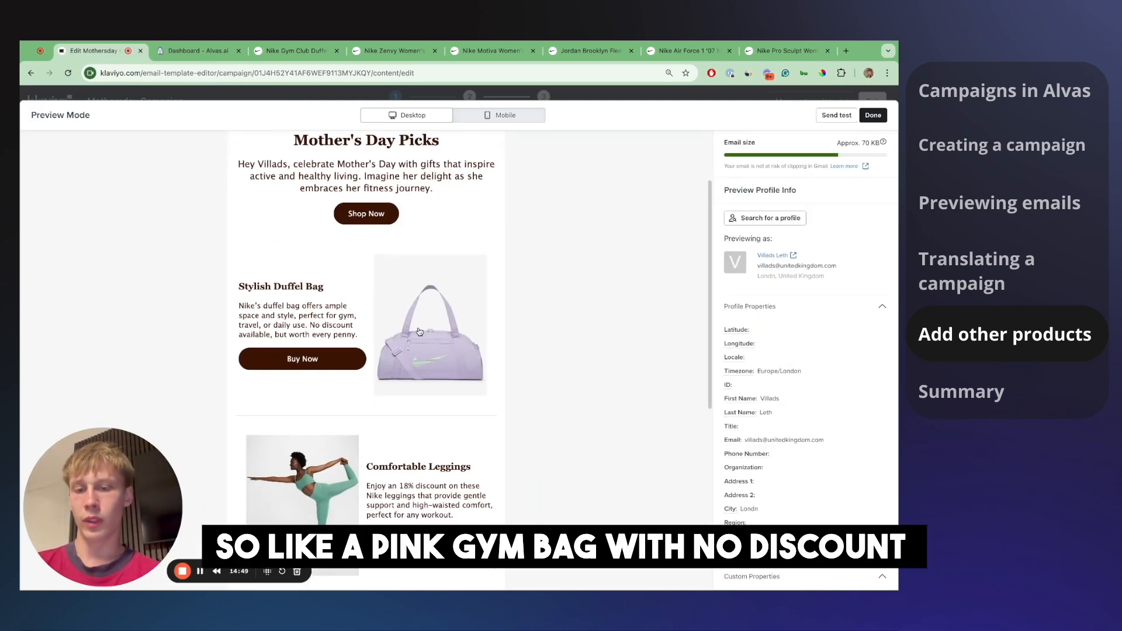
{"action": "scroll", "coordinate": [419, 331], "scroll_direction": "down", "scroll_amount": 1}
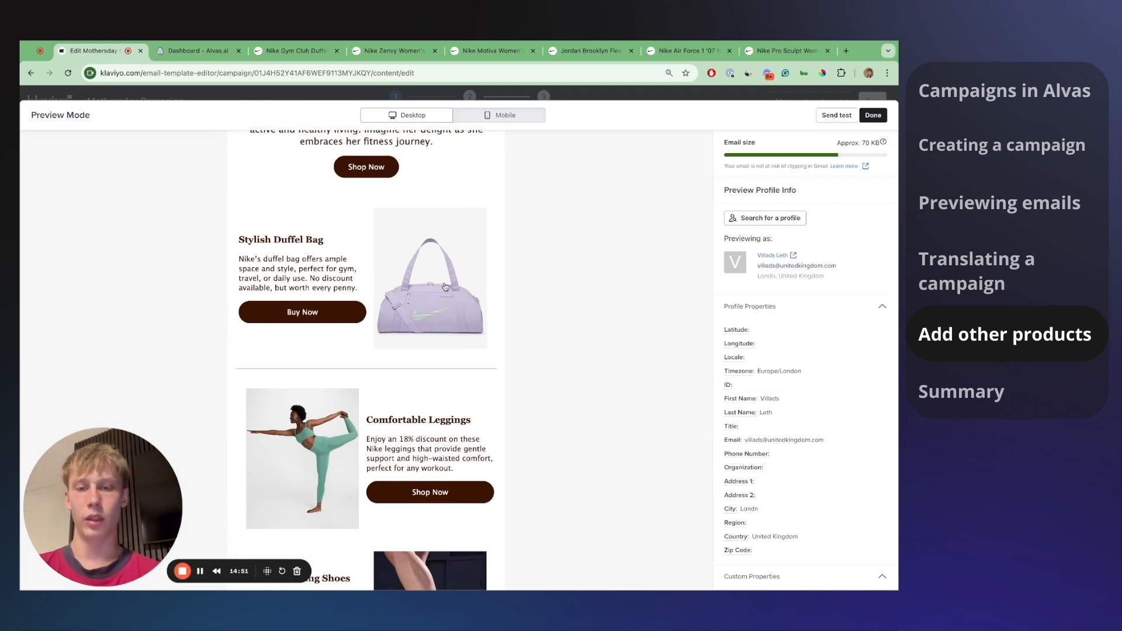
{"action": "scroll", "coordinate": [446, 286], "scroll_direction": "down", "scroll_amount": 1}
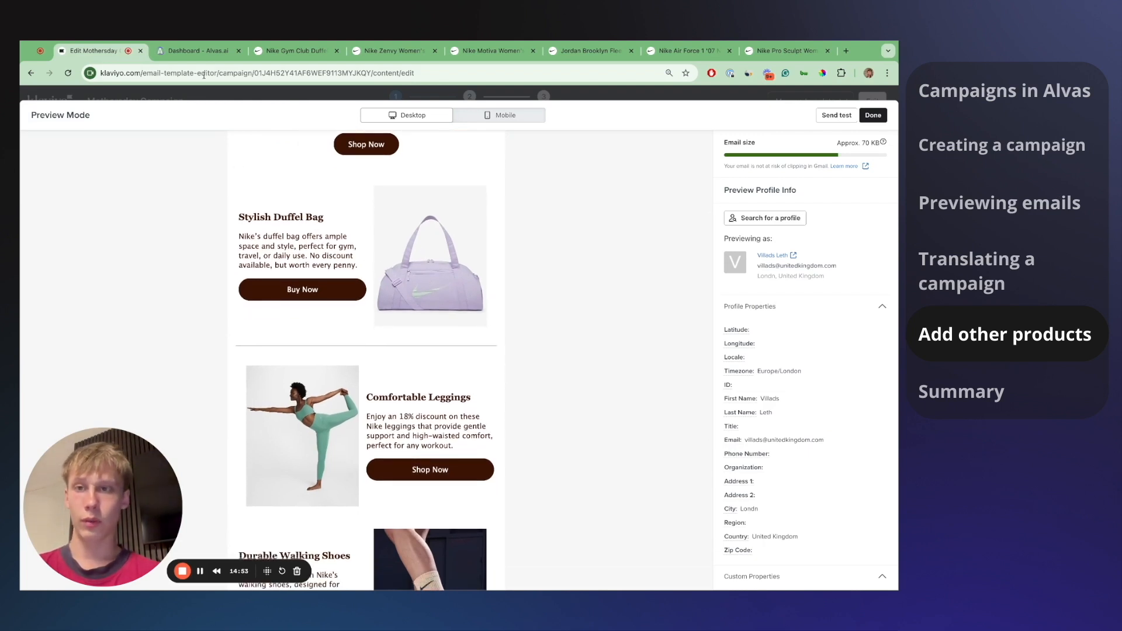
{"action": "left_click", "coordinate": [201, 51]}
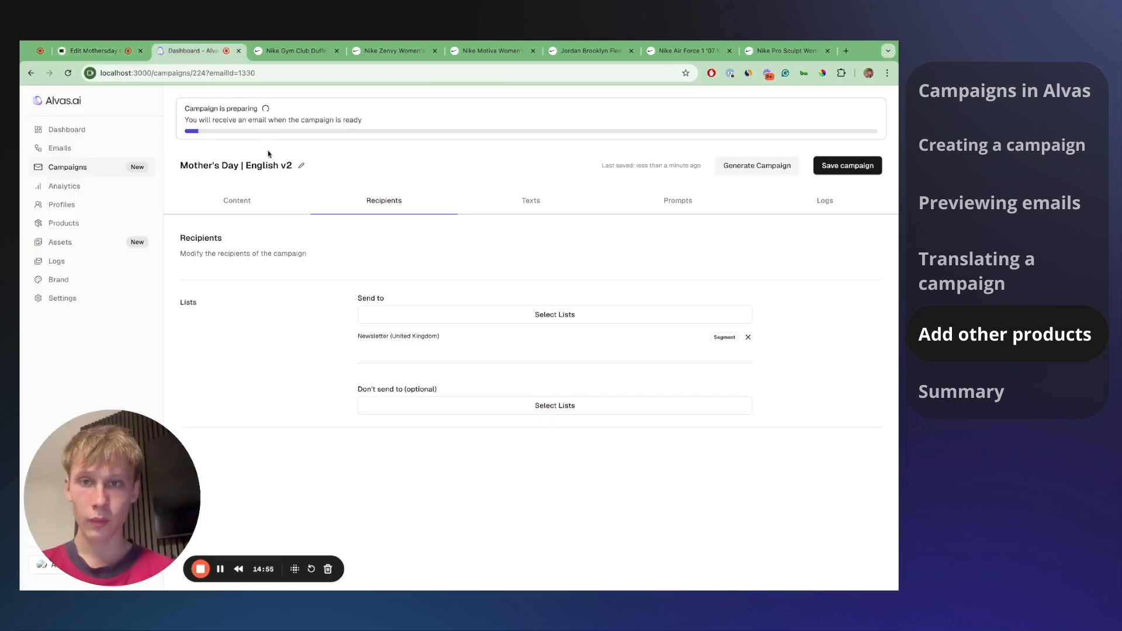
- Review all five Mother's Day campaigns in the Alvas list, then go back to Klaviyo
{"action": "left_click", "coordinate": [77, 168]}
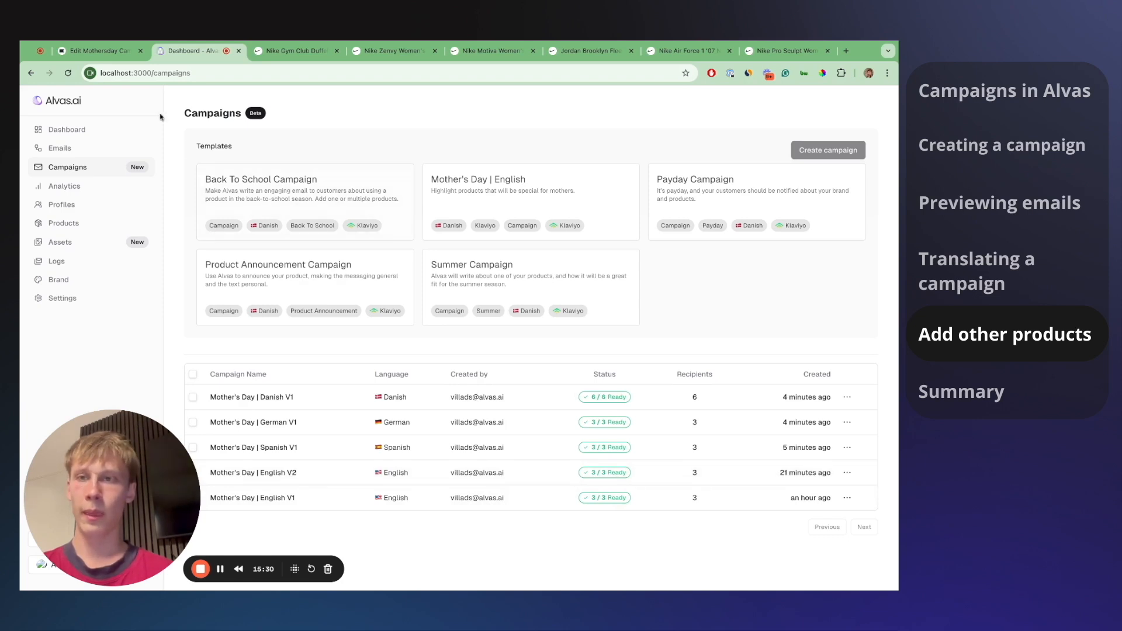
{"action": "left_click", "coordinate": [121, 51]}
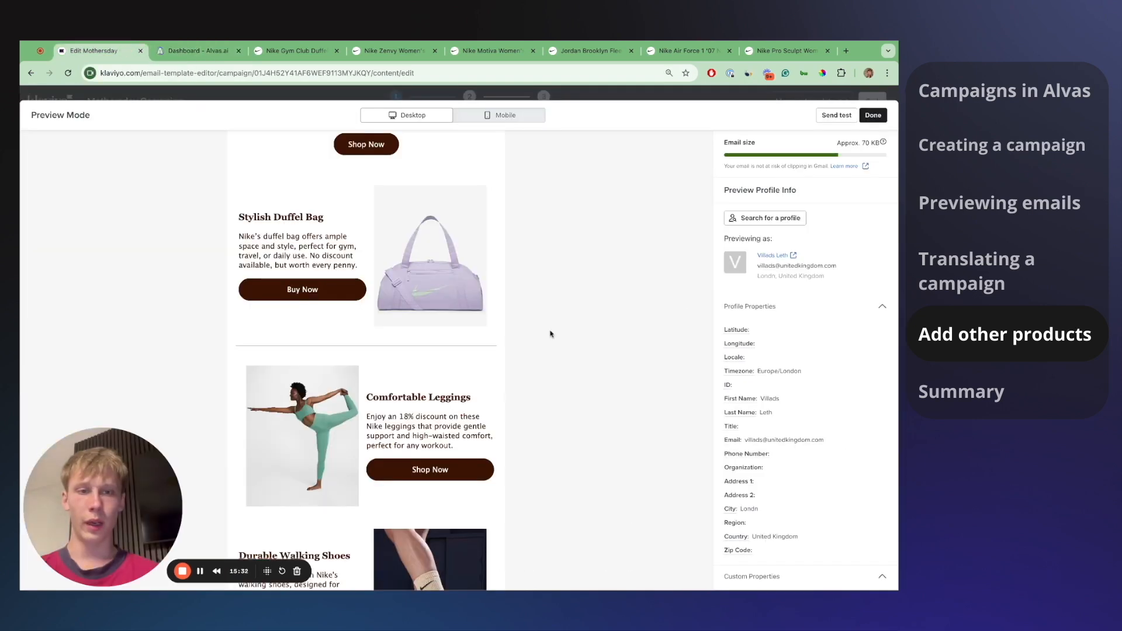
- Preview as the Spain then United Kingdom profile, reviewing the v2 hoodie, Air Force 1 and leggings
{"action": "scroll", "coordinate": [643, 315], "scroll_direction": "up", "scroll_amount": 2}
{"action": "left_click", "coordinate": [768, 219]}
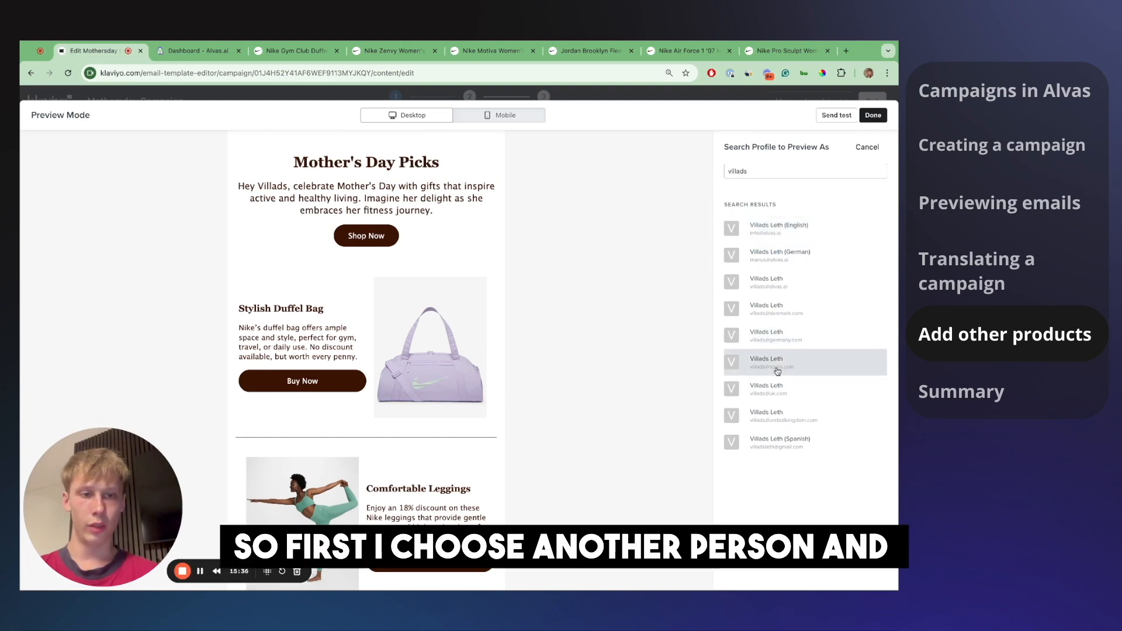
{"action": "left_click", "coordinate": [777, 368]}
{"action": "left_click", "coordinate": [772, 226]}
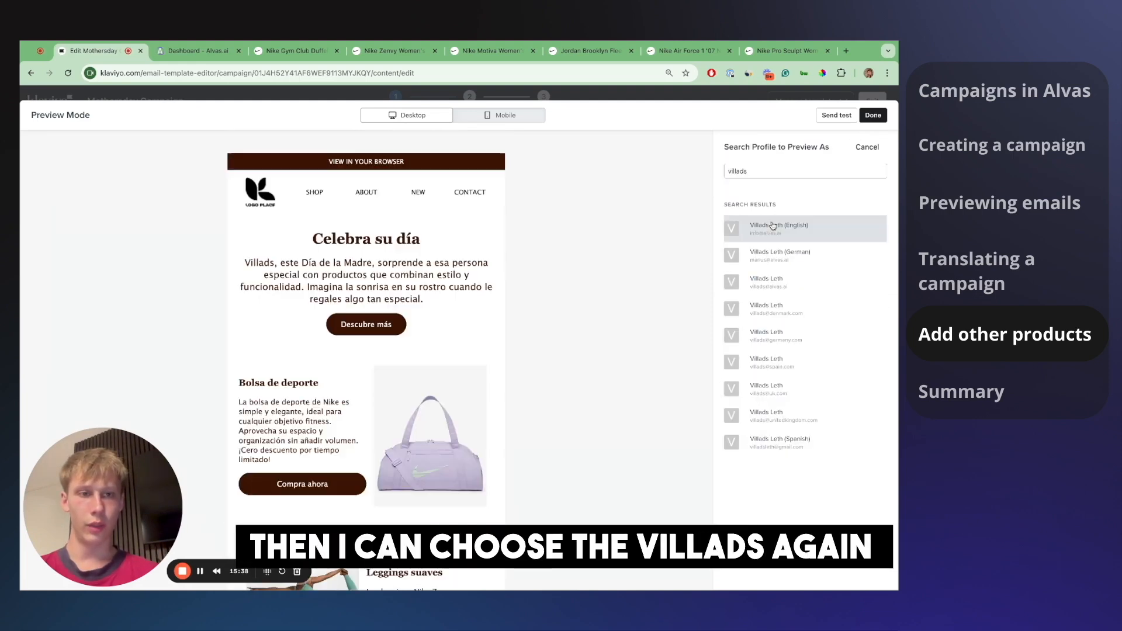
{"action": "left_click", "coordinate": [774, 415]}
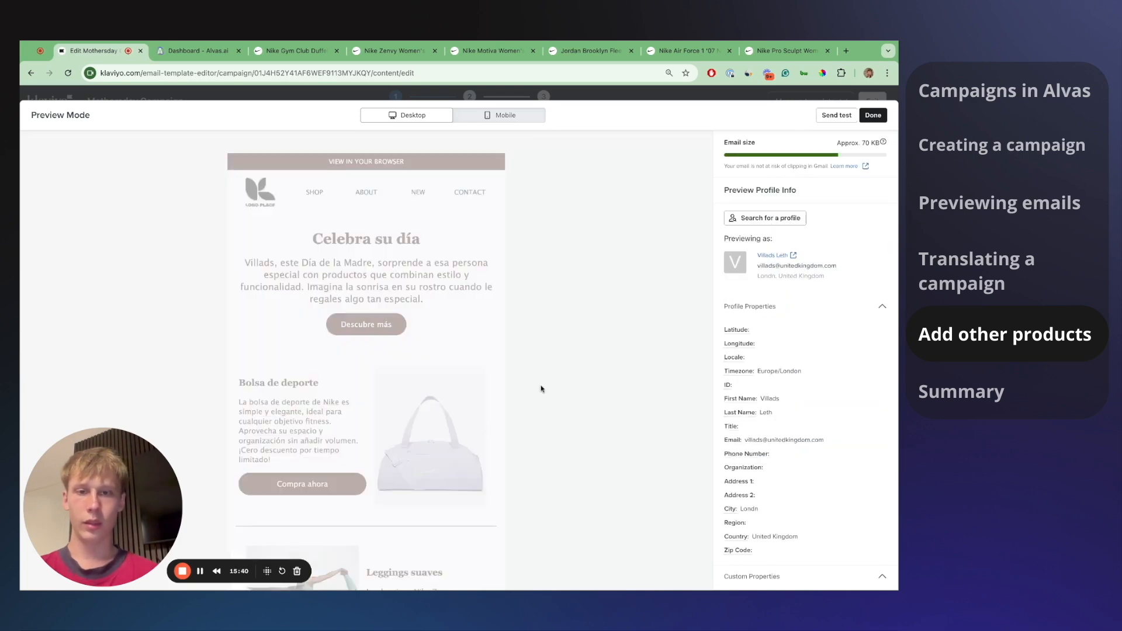
{"action": "scroll", "coordinate": [473, 408], "scroll_direction": "down", "scroll_amount": 1}
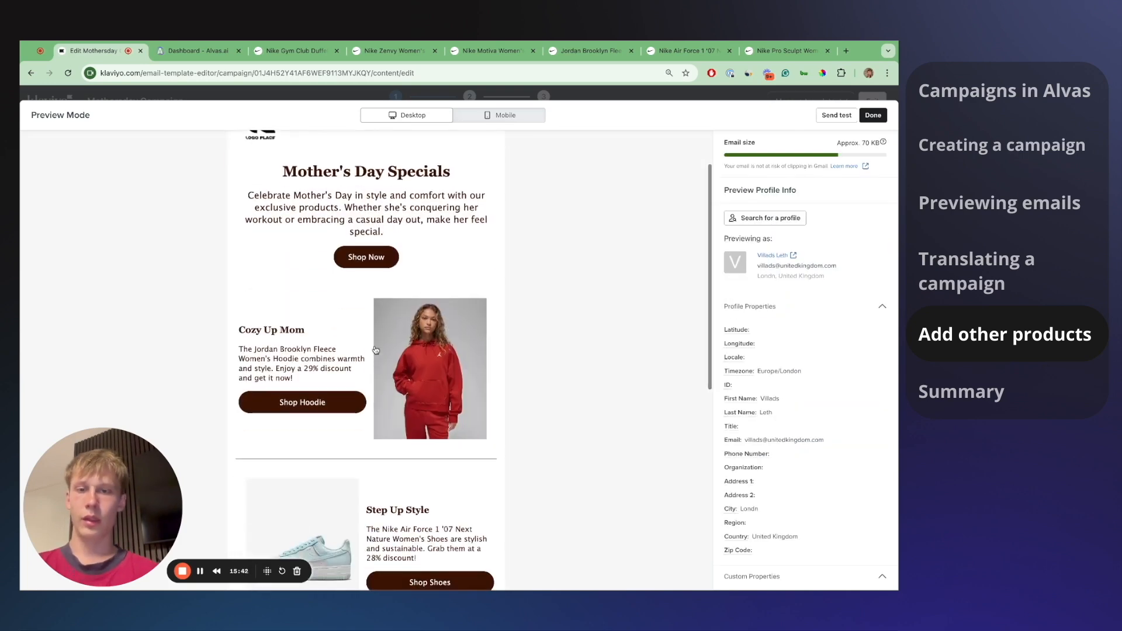
{"action": "scroll", "coordinate": [362, 395], "scroll_direction": "down", "scroll_amount": 4}
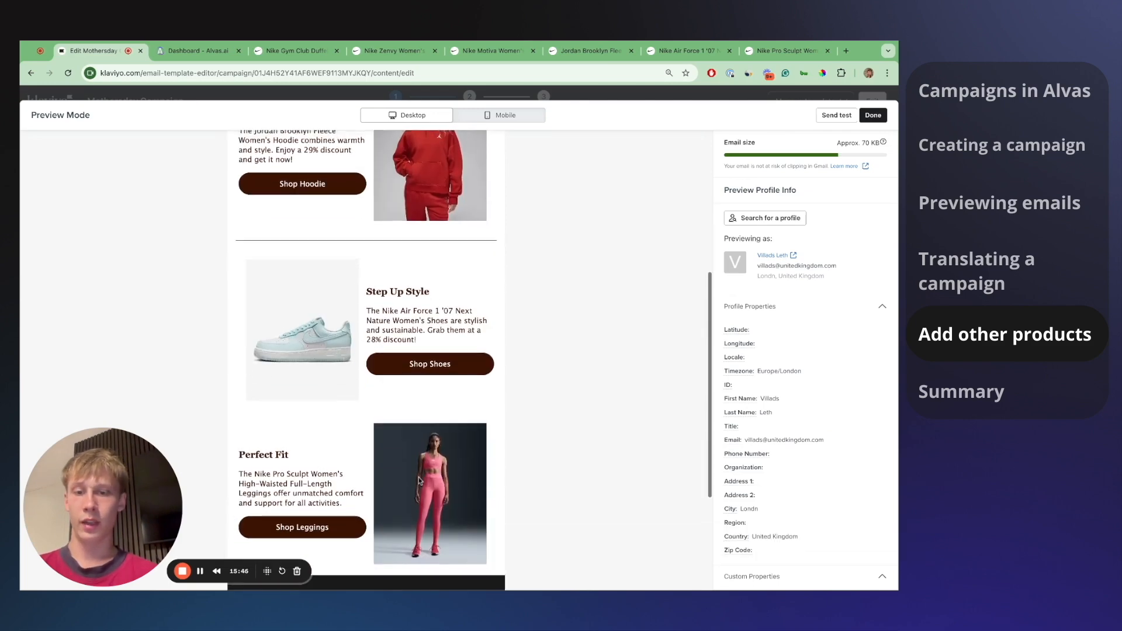
{"action": "scroll", "coordinate": [329, 236], "scroll_direction": "up", "scroll_amount": 1}
{"action": "scroll", "coordinate": [327, 205], "scroll_direction": "up", "scroll_amount": 2}
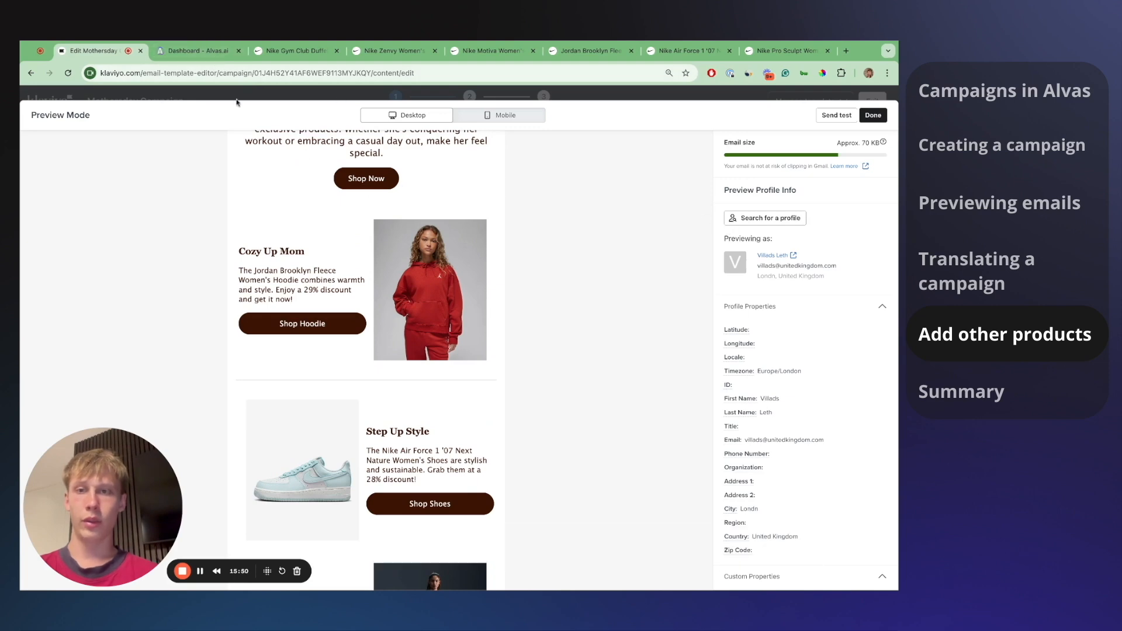
{"action": "left_click", "coordinate": [193, 50]}
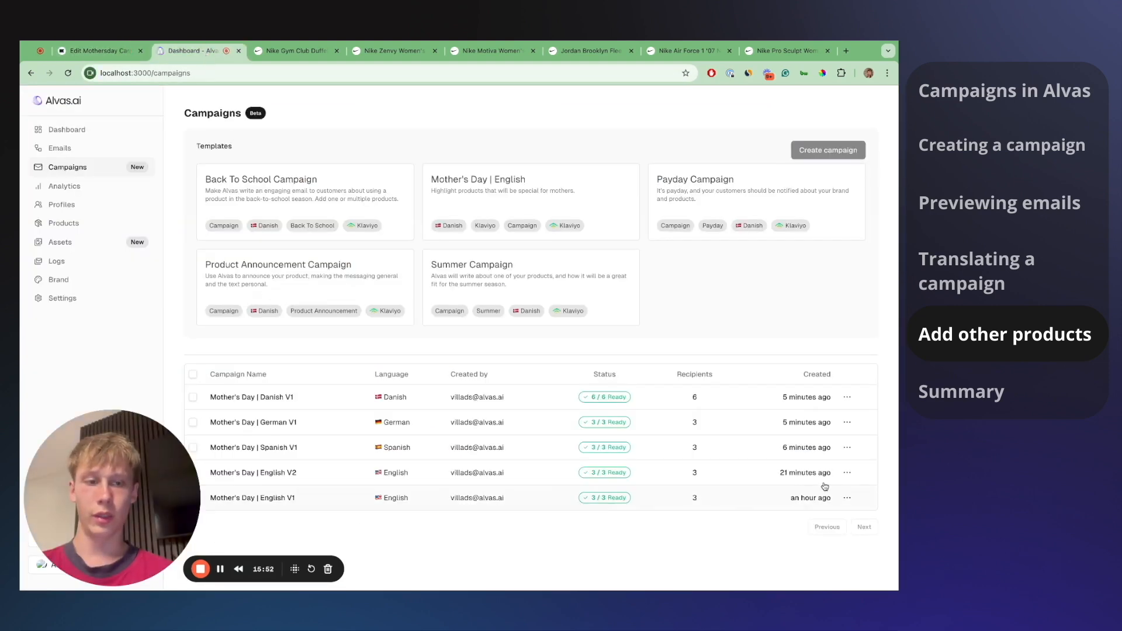
- Duplicate English v2 as 'Mother's Day | Spanish v2', translating its prompts into Spanish
{"action": "left_click", "coordinate": [847, 472]}
{"action": "left_click", "coordinate": [812, 510]}
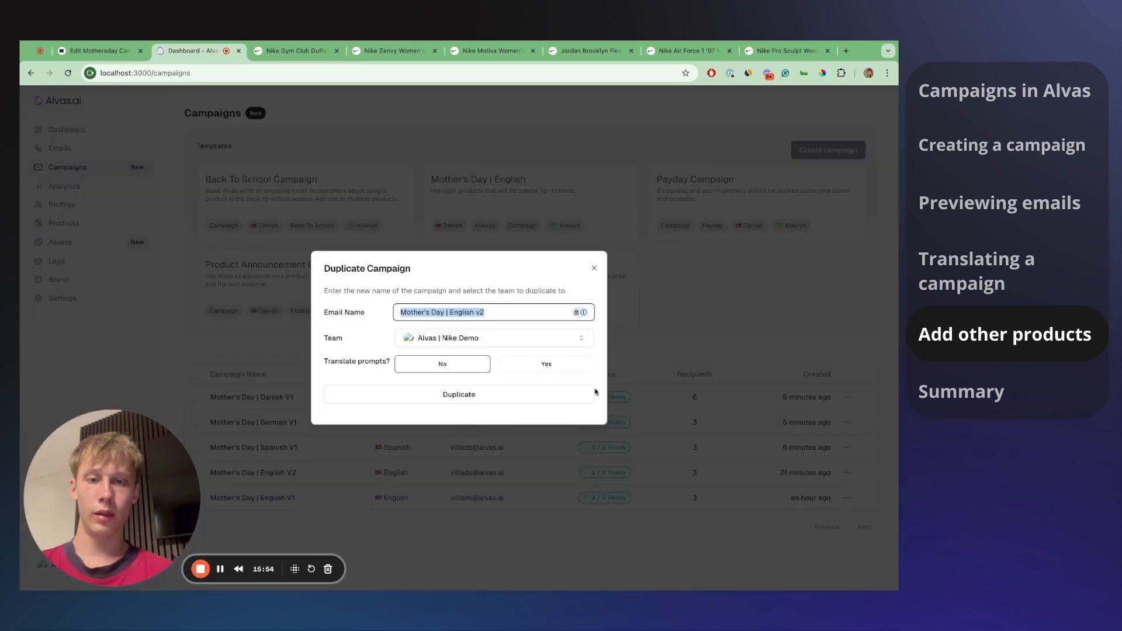
{"action": "double_click", "coordinate": [466, 313]}
{"action": "type", "text": "Span"}
{"action": "type", "text": "ish"}
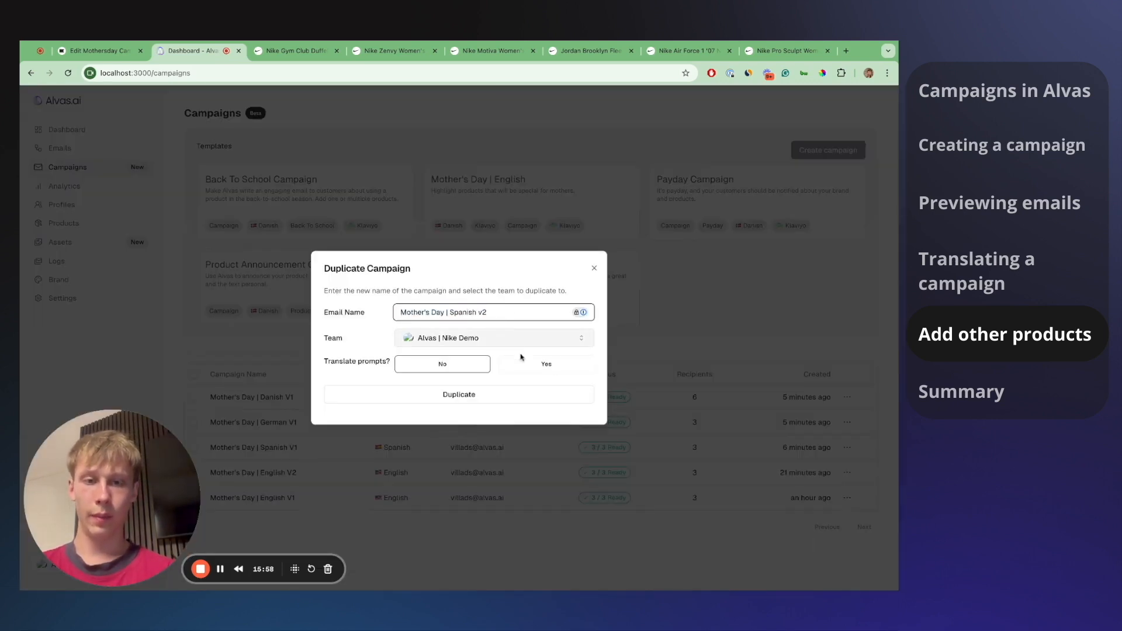
{"action": "left_click", "coordinate": [544, 361]}
{"action": "left_click", "coordinate": [512, 379]}
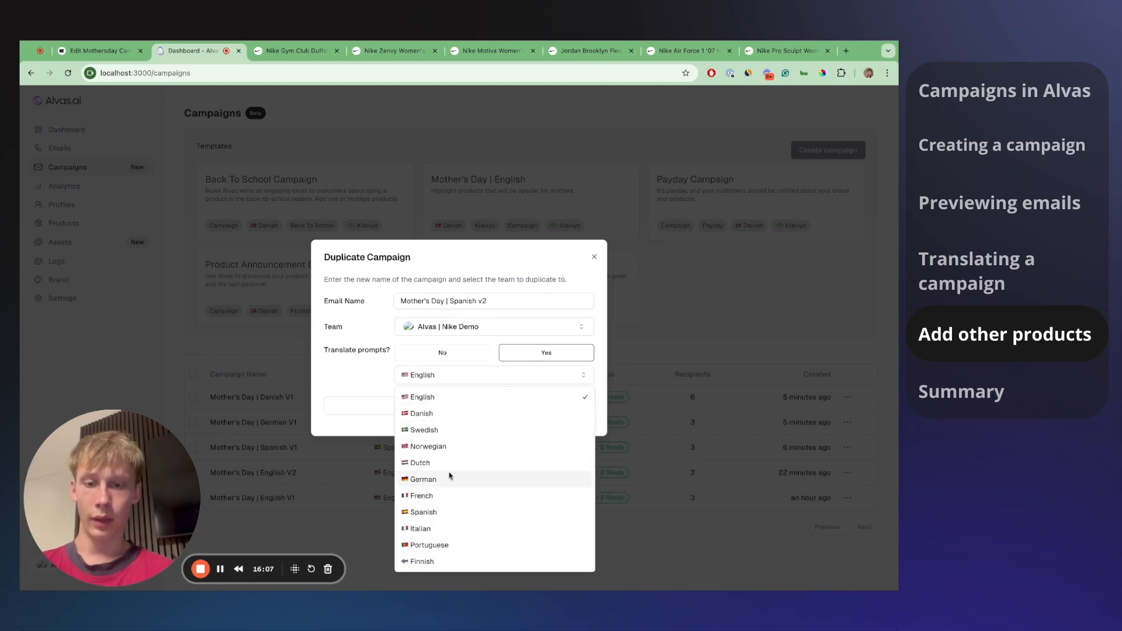
{"action": "left_click", "coordinate": [442, 511]}
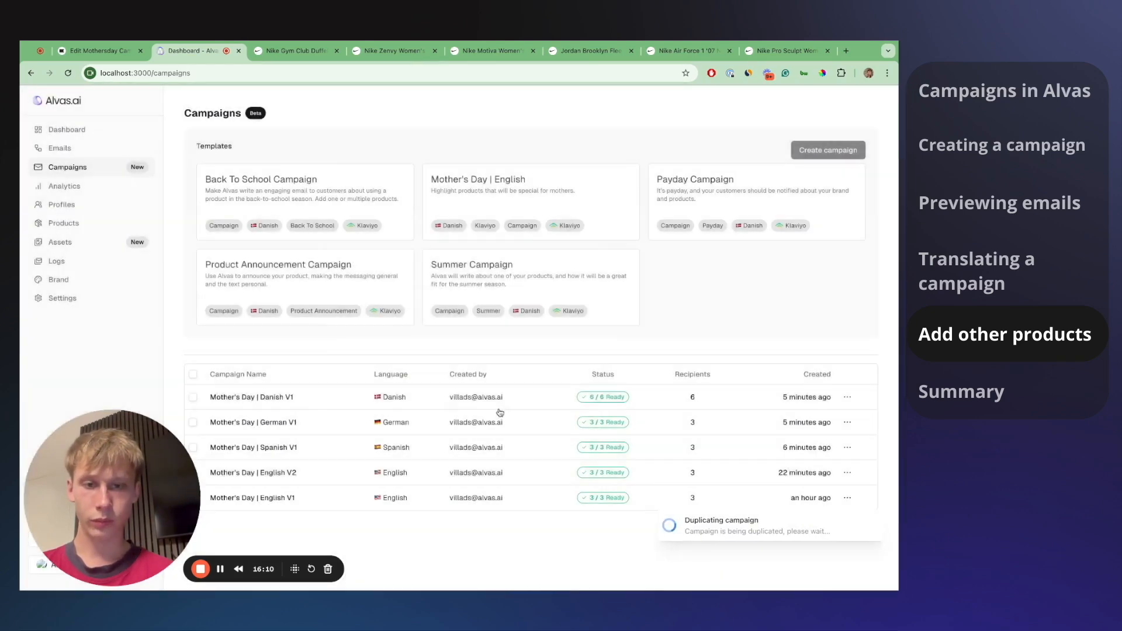
{"action": "left_click", "coordinate": [500, 411]}
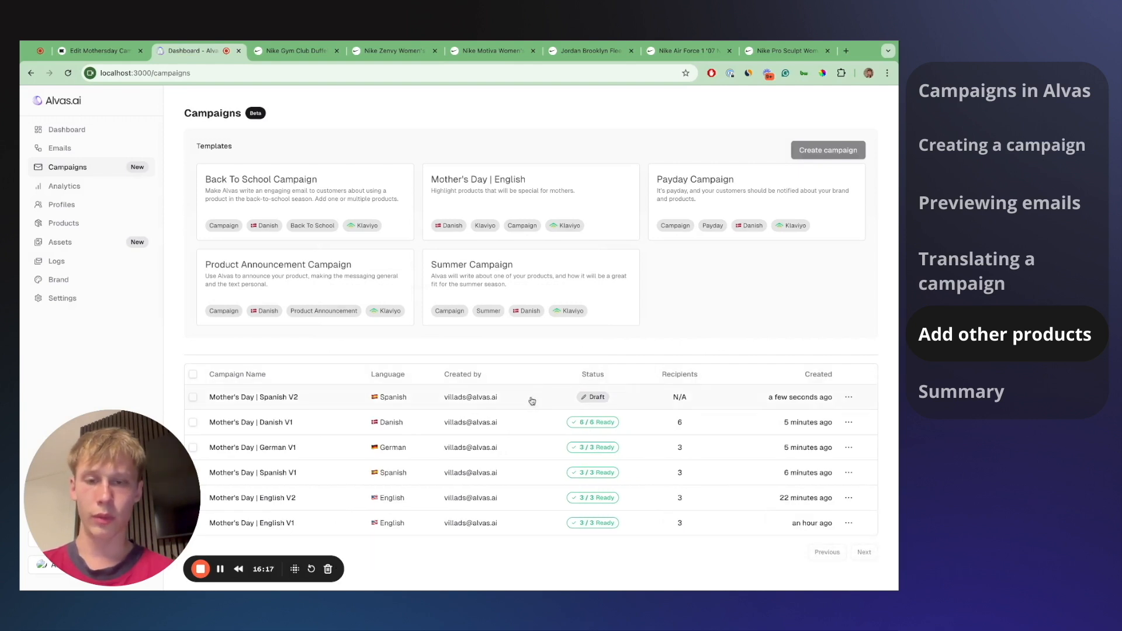
- Open the Spanish V2 draft and review the Pro Sculpt leggings' discount price (35%)
{"action": "left_click", "coordinate": [532, 400]}
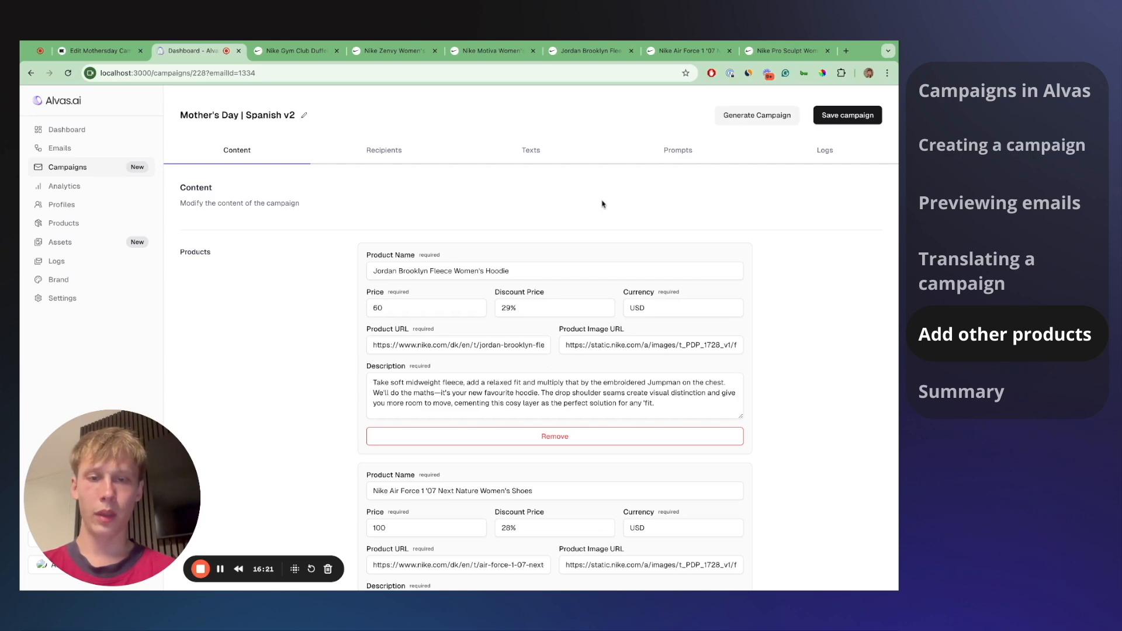
{"action": "scroll", "coordinate": [533, 332], "scroll_direction": "down", "scroll_amount": 6}
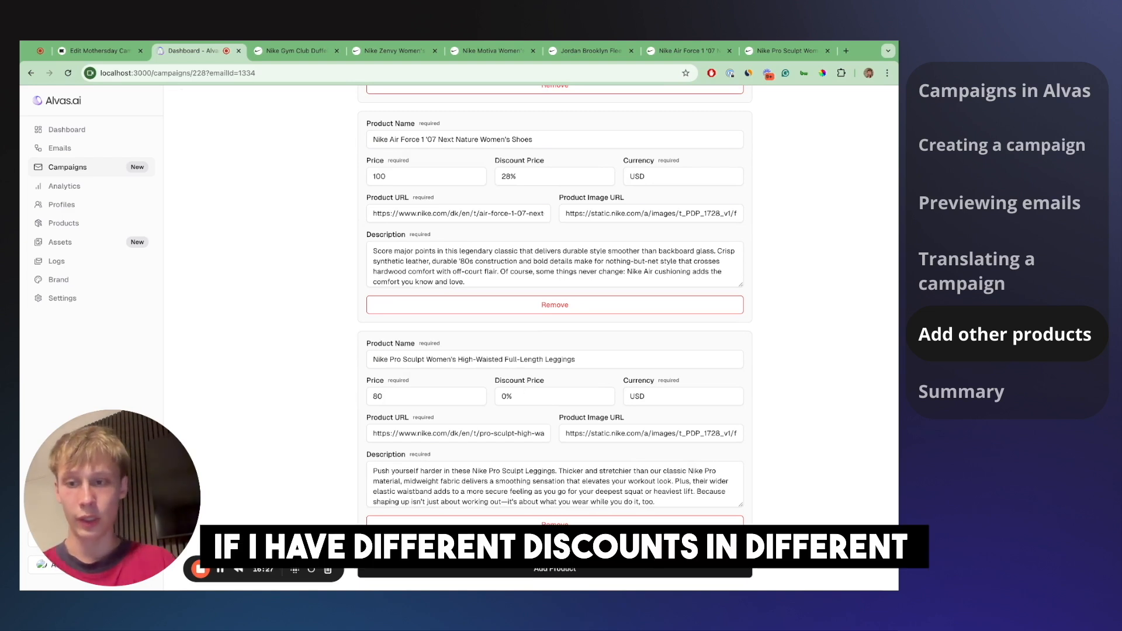
{"action": "left_click", "coordinate": [501, 396]}
{"action": "key", "text": "super+a"}
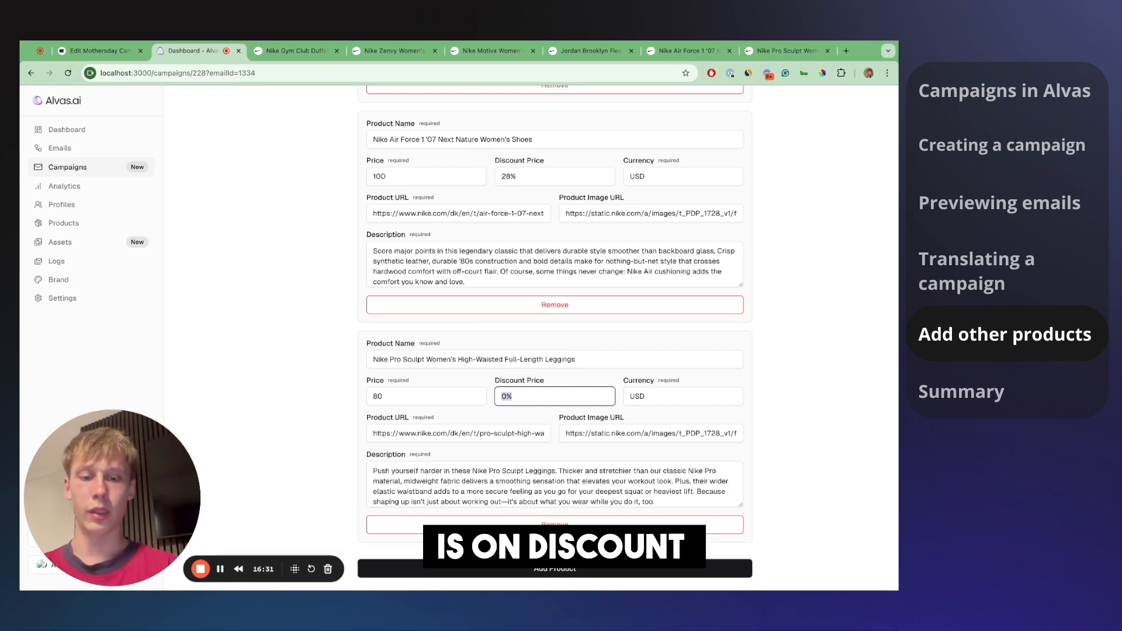
{"action": "left_click", "coordinate": [505, 396]}
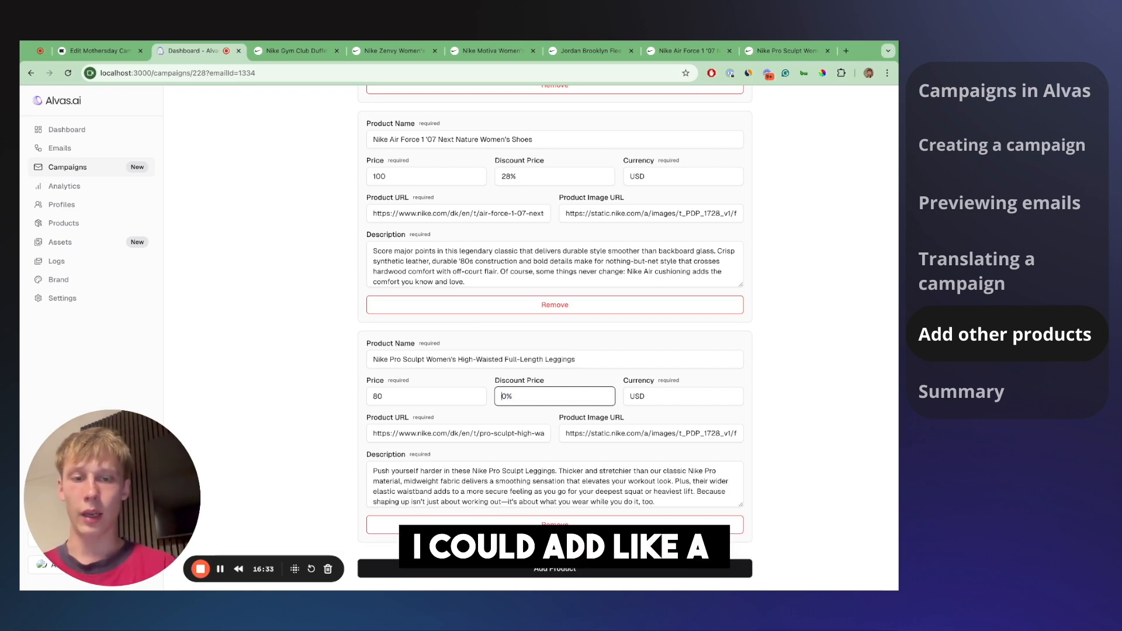
{"action": "key", "text": "shift+Right"}
{"action": "left_click", "coordinate": [821, 345]}
- Save the Spanish v2 campaign and go to its recipient settings
{"action": "scroll", "coordinate": [821, 344], "scroll_direction": "up", "scroll_amount": 6}
{"action": "left_click", "coordinate": [847, 115]}
{"action": "left_click", "coordinate": [397, 151]}
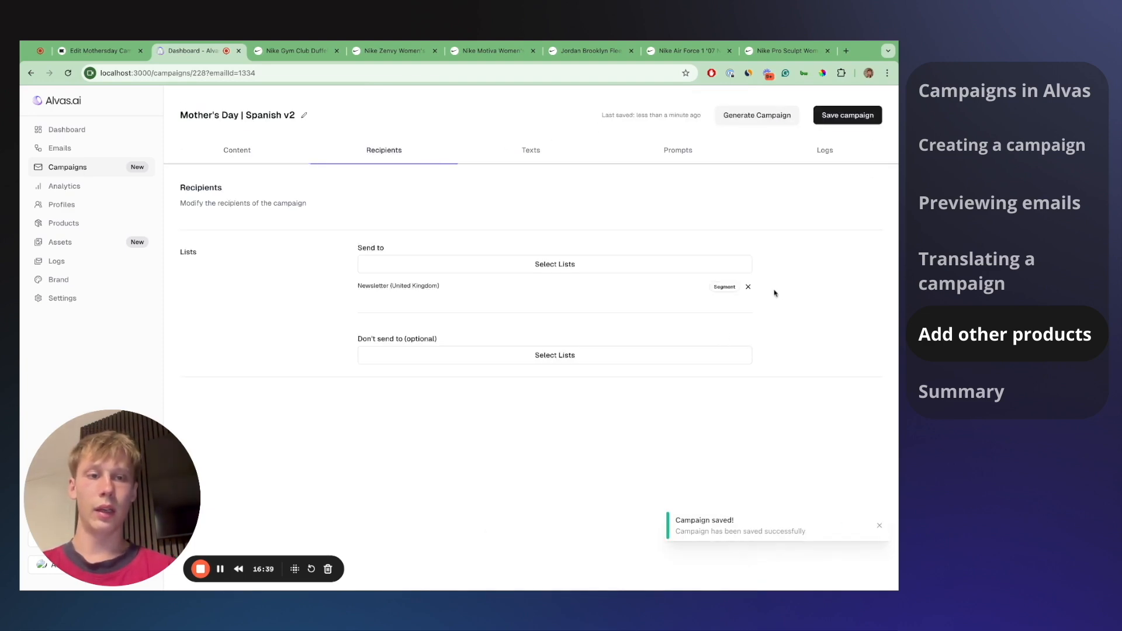
- Replace the Newsletter (United Kingdom) segment with Newsletter (Spain) and save
{"action": "left_click", "coordinate": [748, 286]}
{"action": "left_click", "coordinate": [638, 264]}
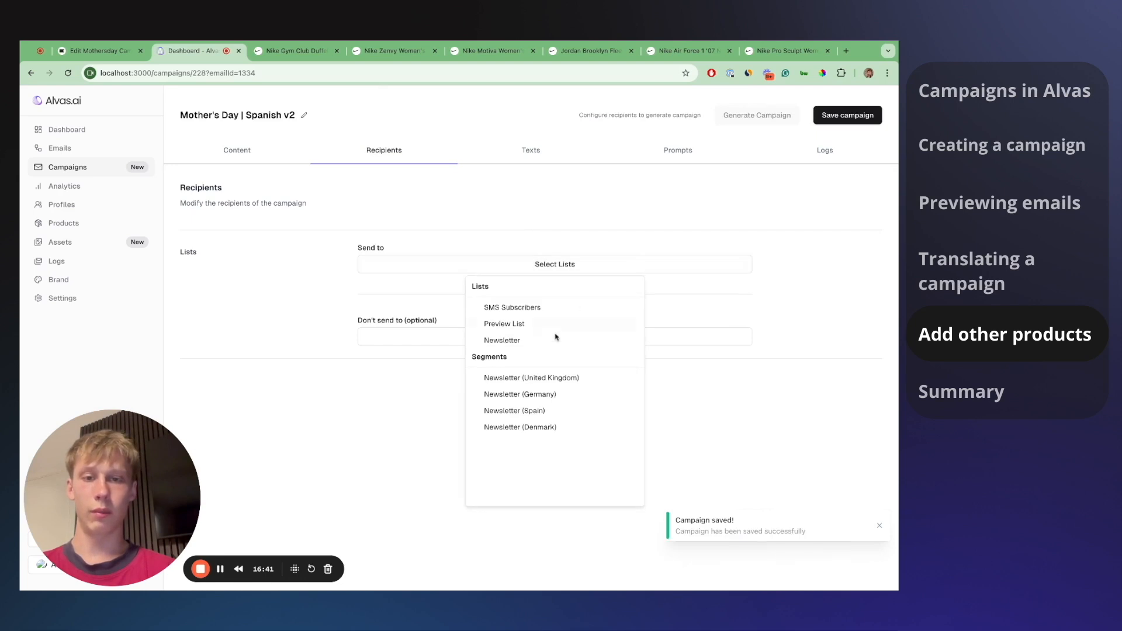
{"action": "left_click", "coordinate": [514, 410]}
{"action": "key", "text": "Escape"}
{"action": "left_click", "coordinate": [835, 115]}
- Start generating the Spanish v2 emails and return to the campaign list
{"action": "left_click", "coordinate": [768, 115]}
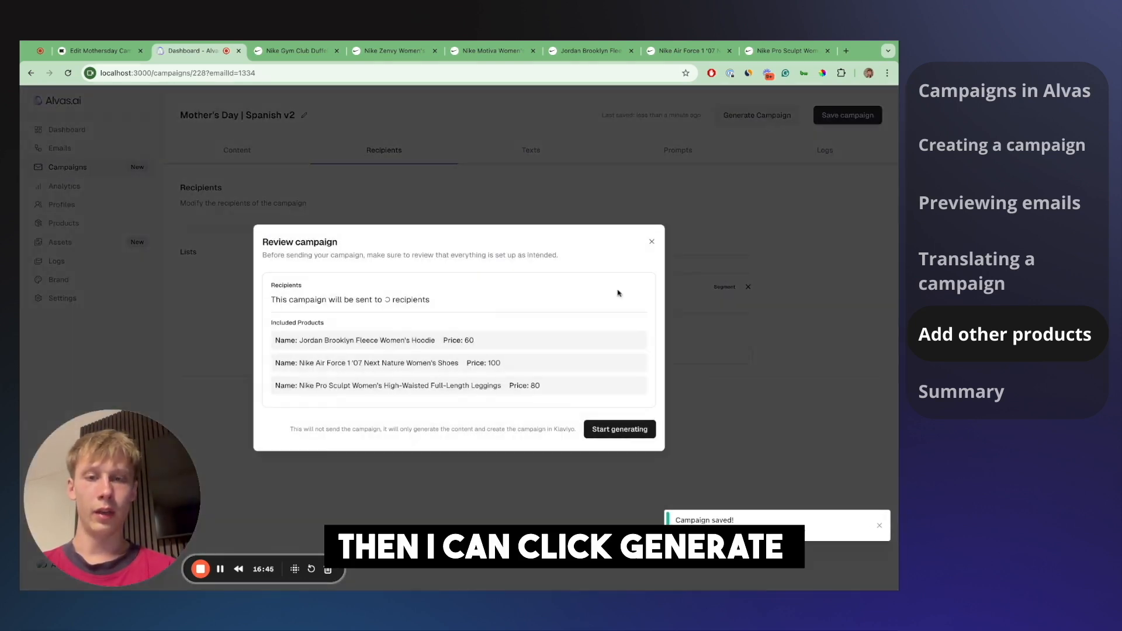
{"action": "left_click", "coordinate": [605, 433]}
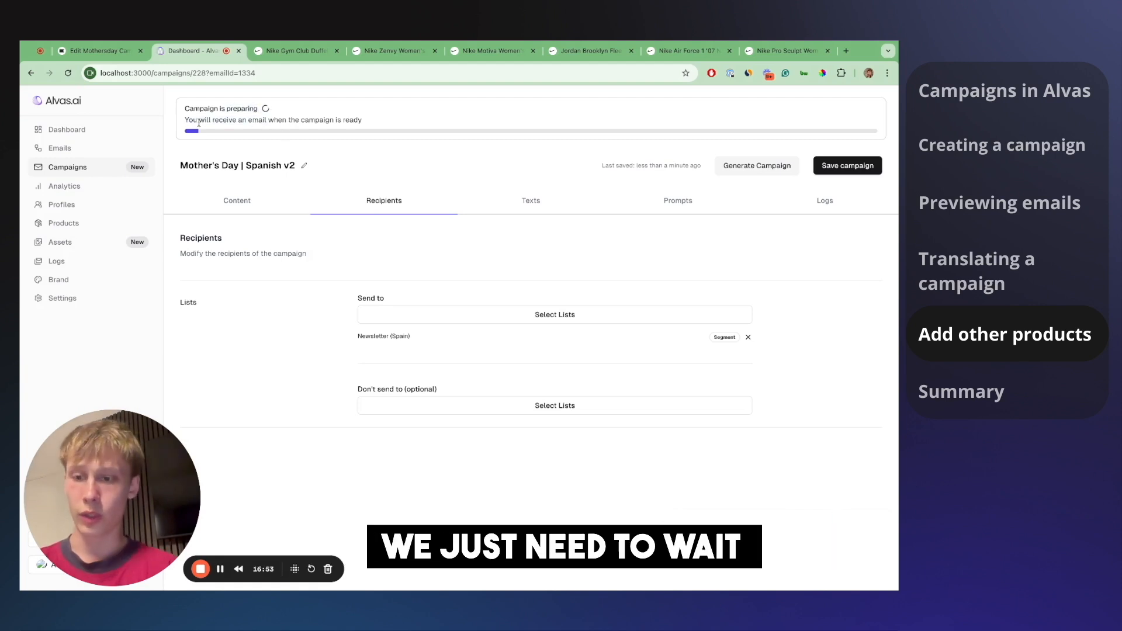
{"action": "left_click", "coordinate": [85, 176]}
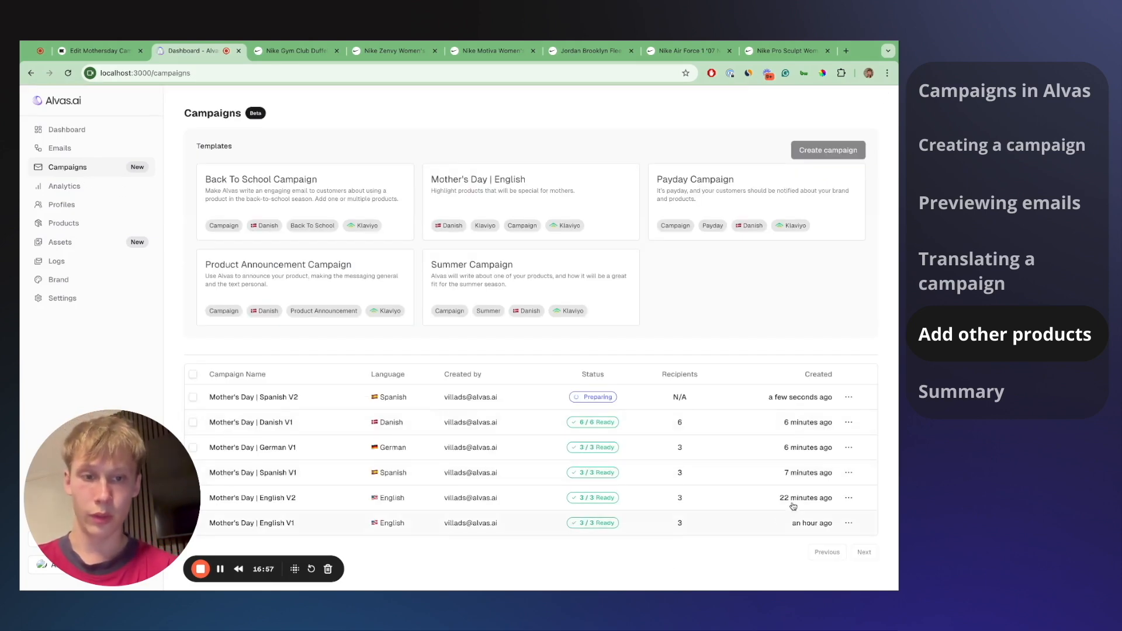
- Duplicate English v2 as 'Mother's Day | German v2' with prompts translated into German
{"action": "left_click", "coordinate": [848, 498]}
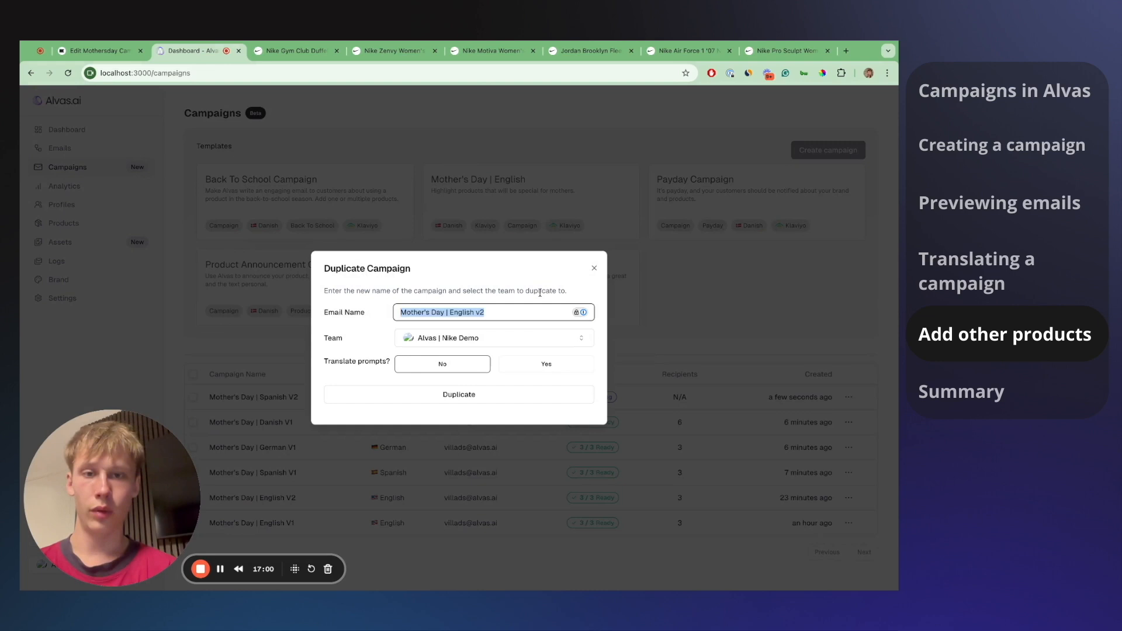
{"action": "double_click", "coordinate": [456, 310]}
{"action": "type", "text": "Germa"}
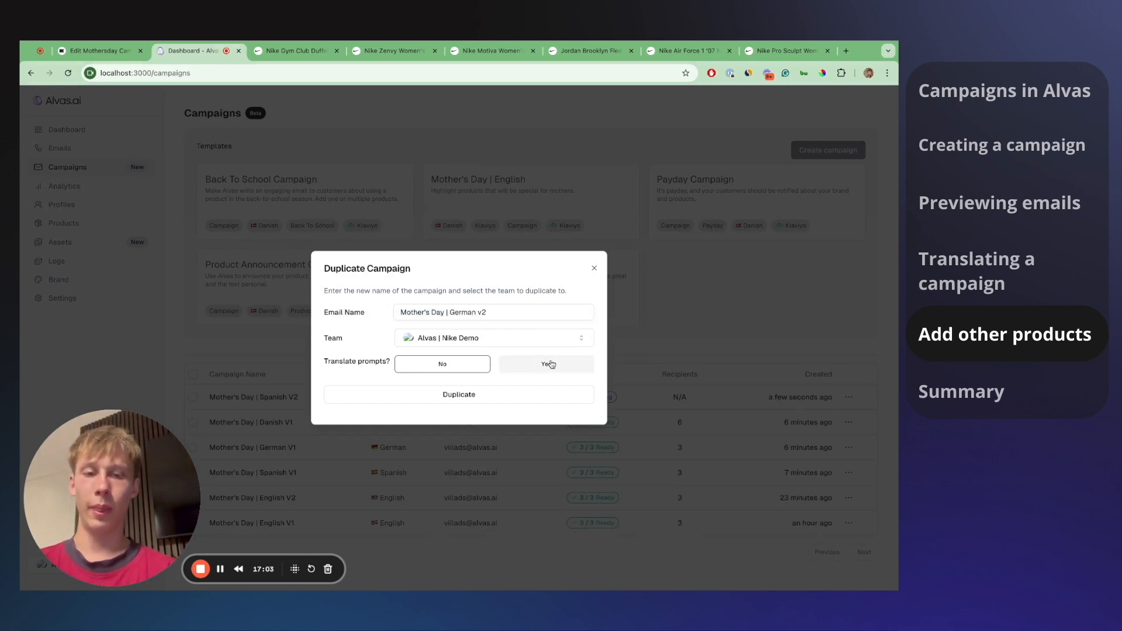
{"action": "left_click", "coordinate": [529, 363]}
{"action": "left_click", "coordinate": [533, 379]}
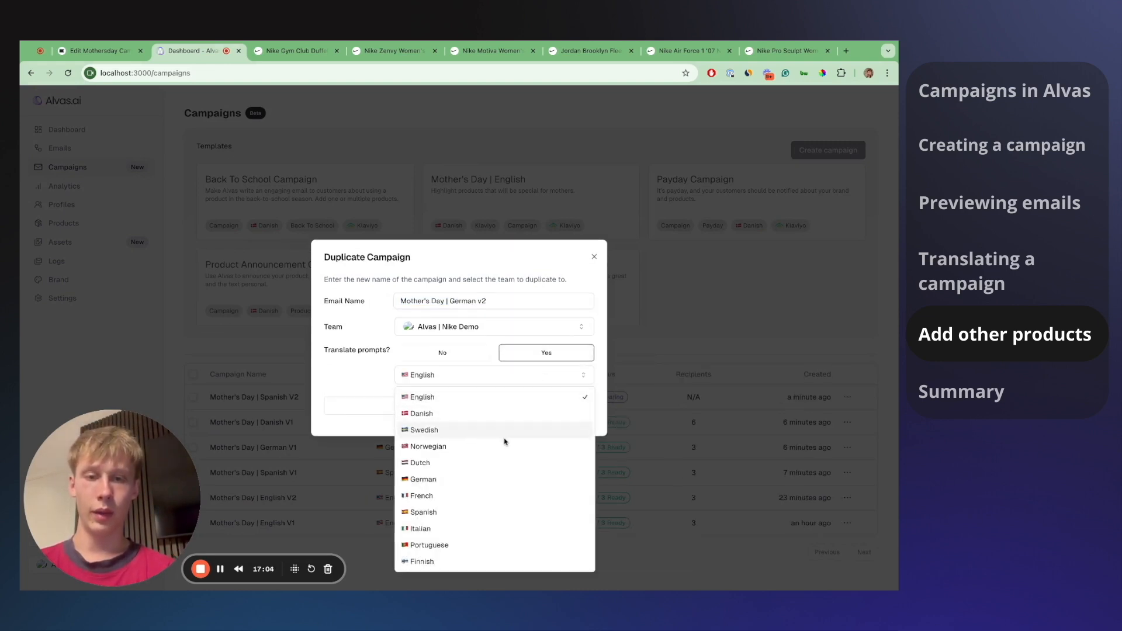
{"action": "left_click", "coordinate": [493, 479]}
{"action": "left_click", "coordinate": [526, 406]}
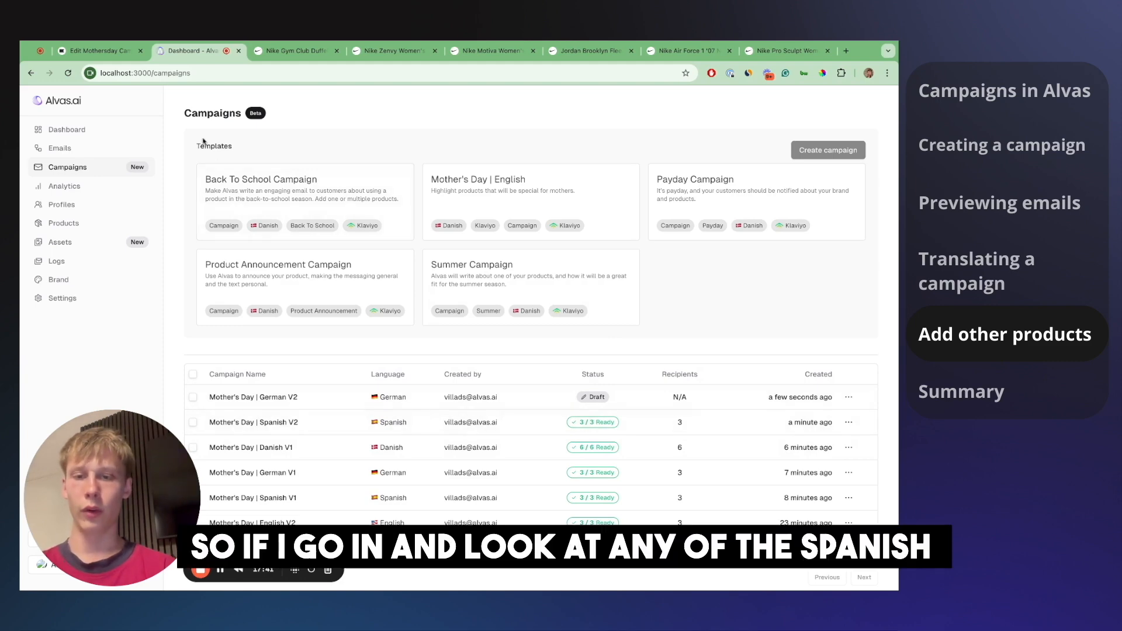
{"action": "left_click", "coordinate": [117, 52]}
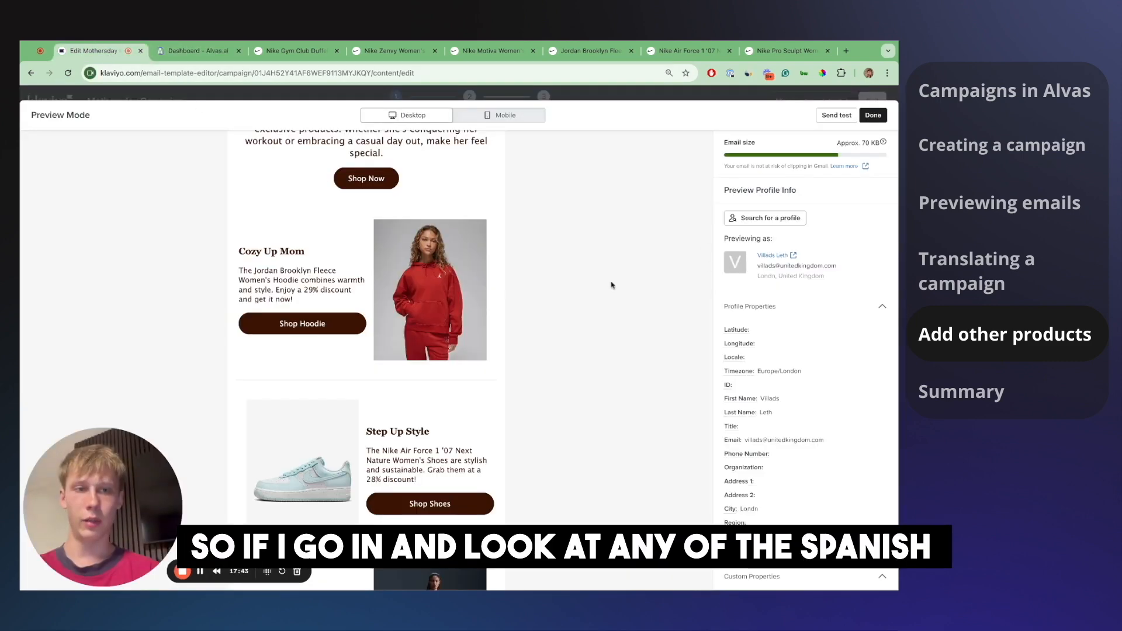
- Preview the Klaviyo email as a Spain-based profile, showing 'Regalos para mamá'
{"action": "scroll", "coordinate": [633, 269], "scroll_direction": "up", "scroll_amount": 3}
{"action": "left_click", "coordinate": [762, 217]}
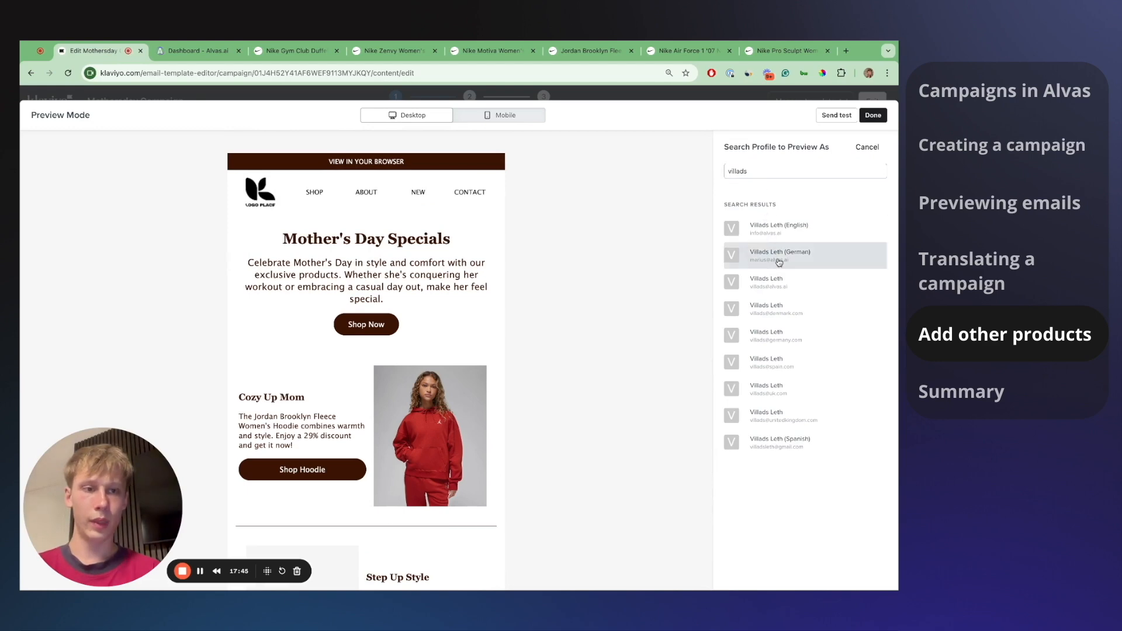
{"action": "left_click", "coordinate": [796, 363]}
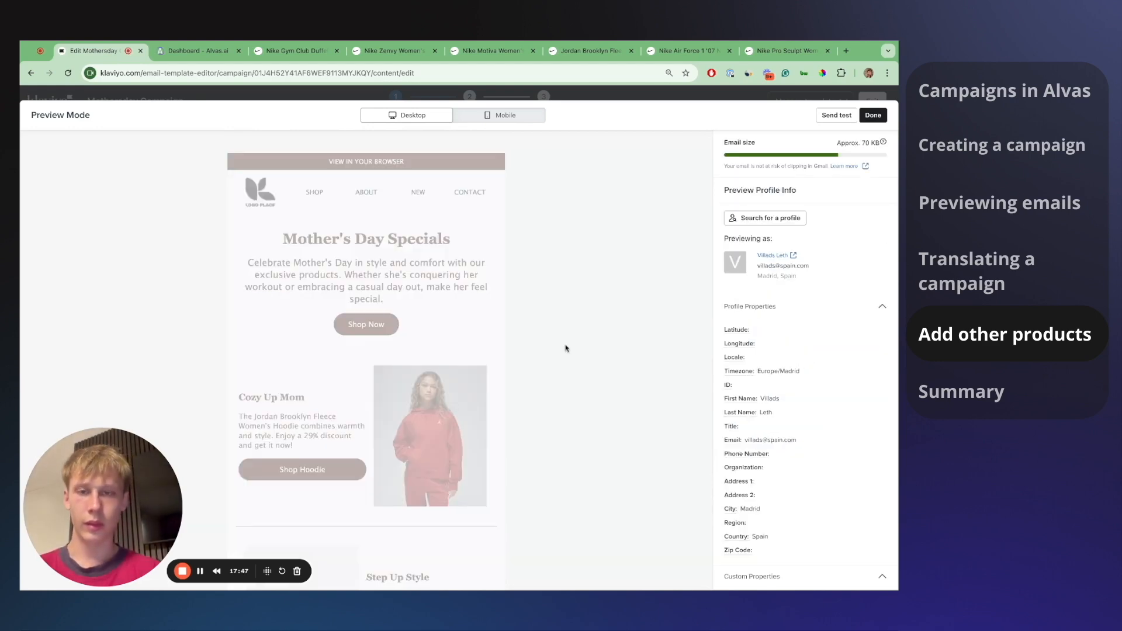
{"action": "scroll", "coordinate": [468, 362], "scroll_direction": "down", "scroll_amount": 2}
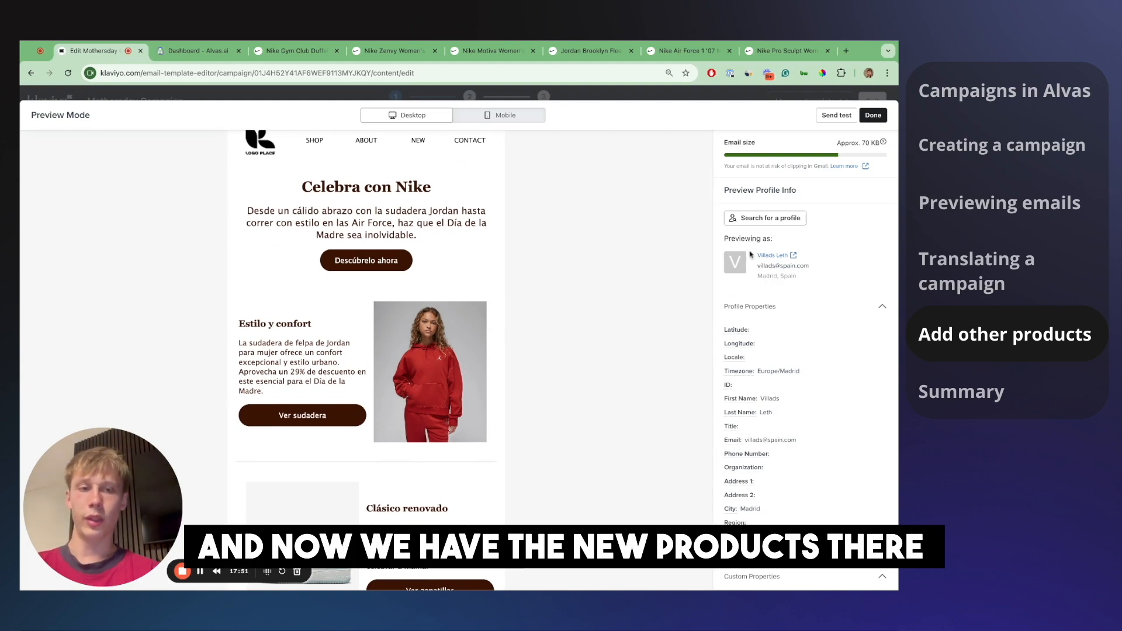
- Preview the email as a second Spain profile, showing the Jordan hoodie
{"action": "left_click", "coordinate": [765, 218]}
{"action": "left_click", "coordinate": [762, 170]}
{"action": "type", "text": "anna"}
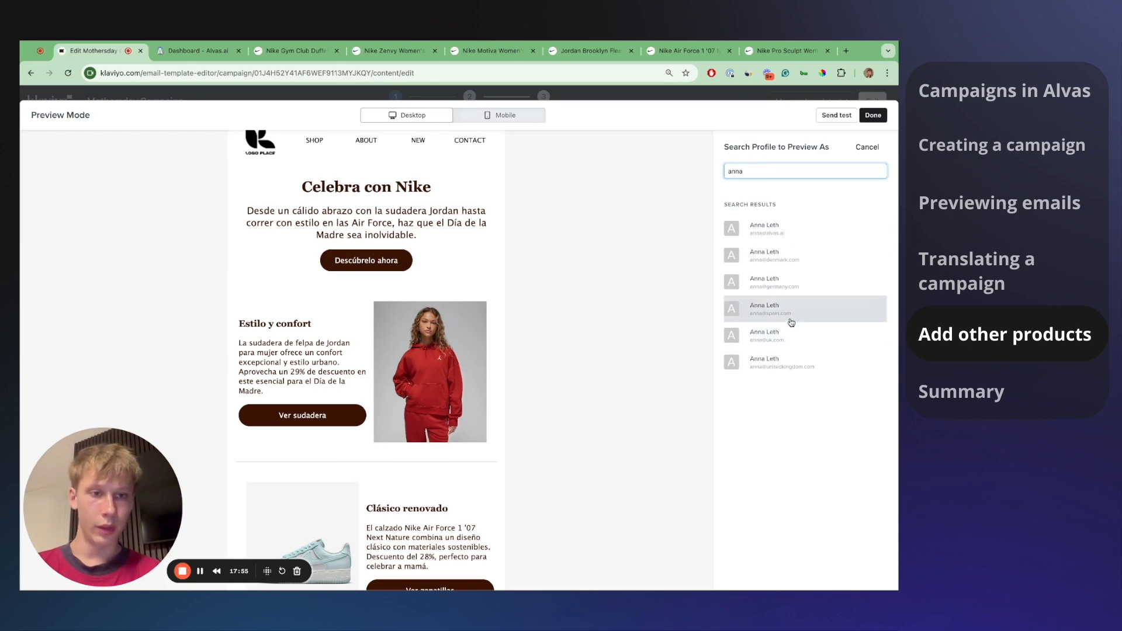
{"action": "left_click", "coordinate": [791, 314]}
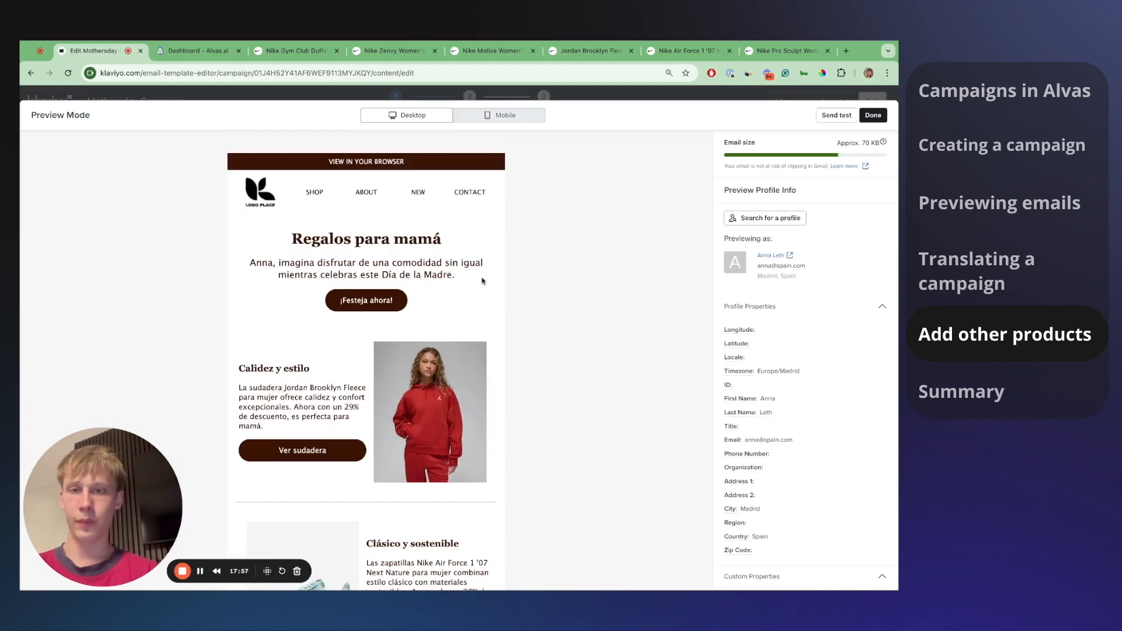
{"action": "scroll", "coordinate": [466, 308], "scroll_direction": "down", "scroll_amount": 2}
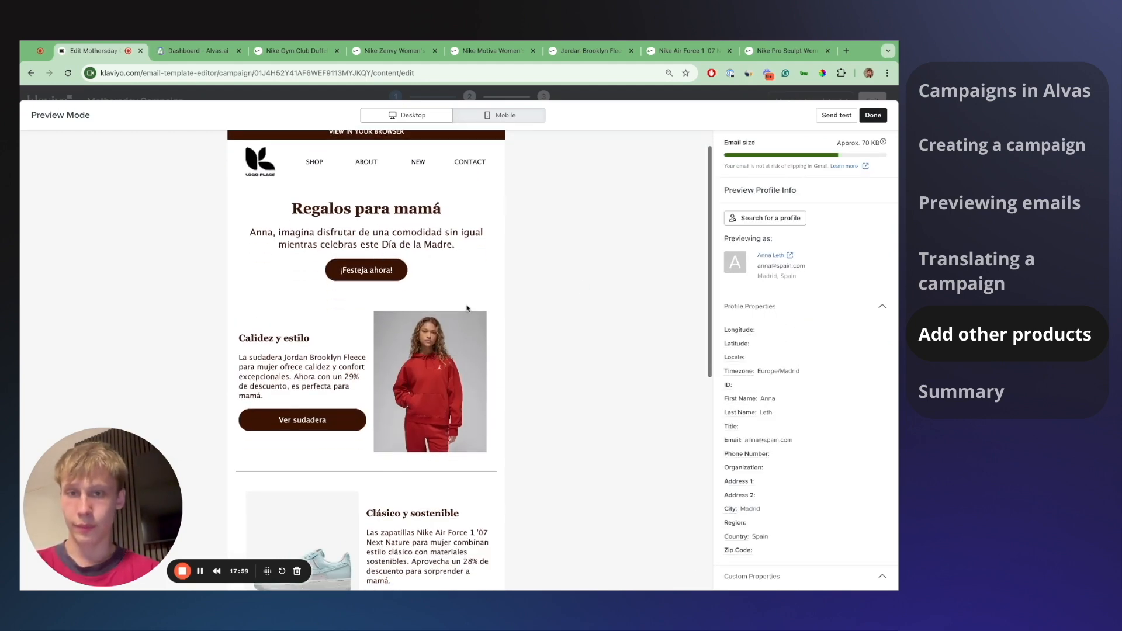